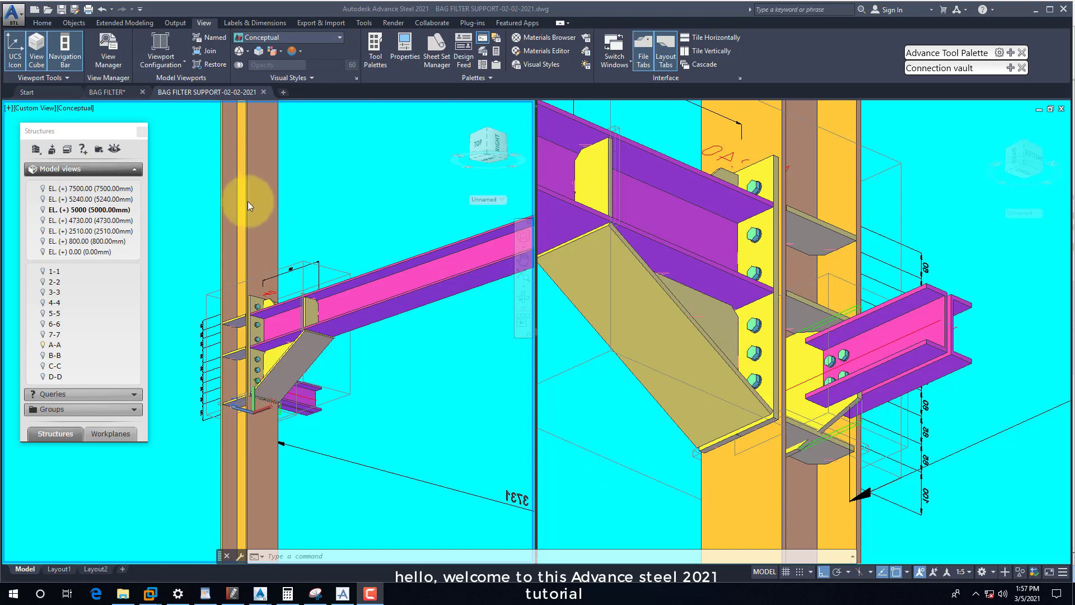
# - Switch the model space to a single viewport and show the structure in SW Isometric view
pyautogui.click(171, 66)
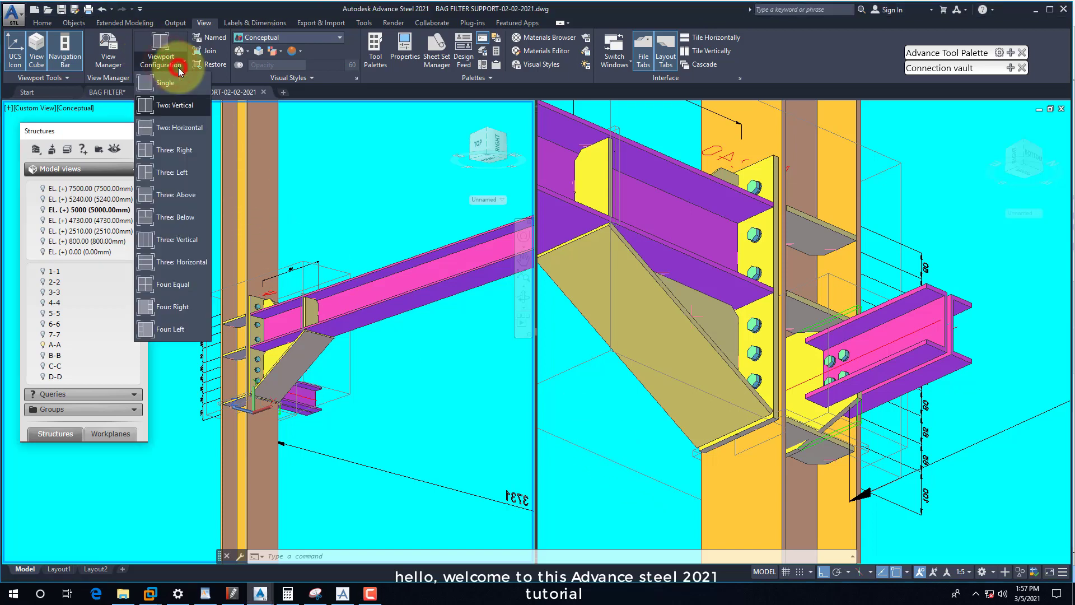
pyautogui.click(168, 98)
pyautogui.scroll(-2, 319, 265)
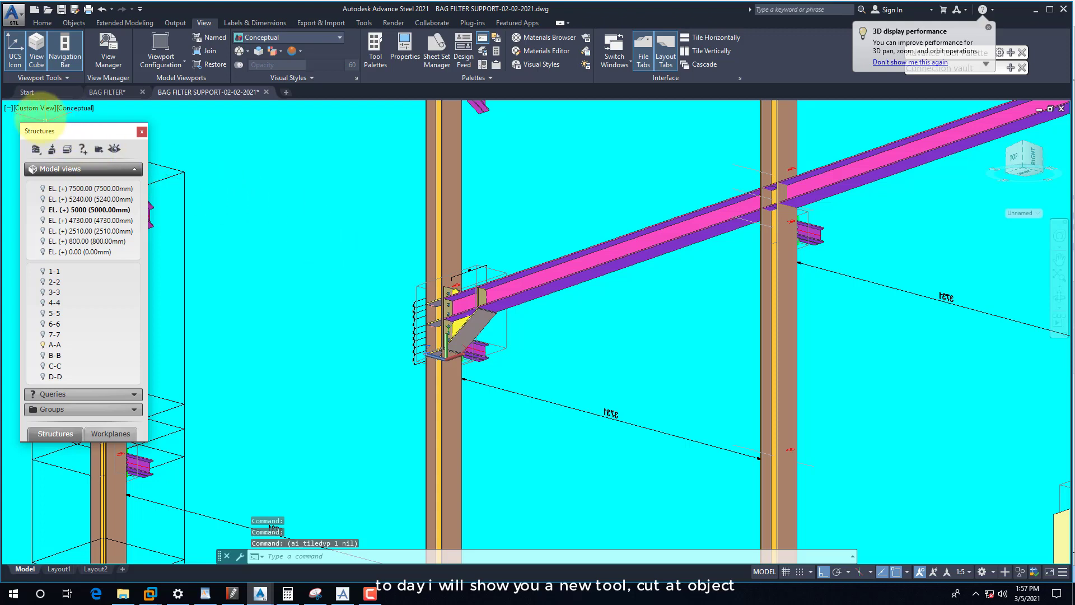
pyautogui.click(34, 108)
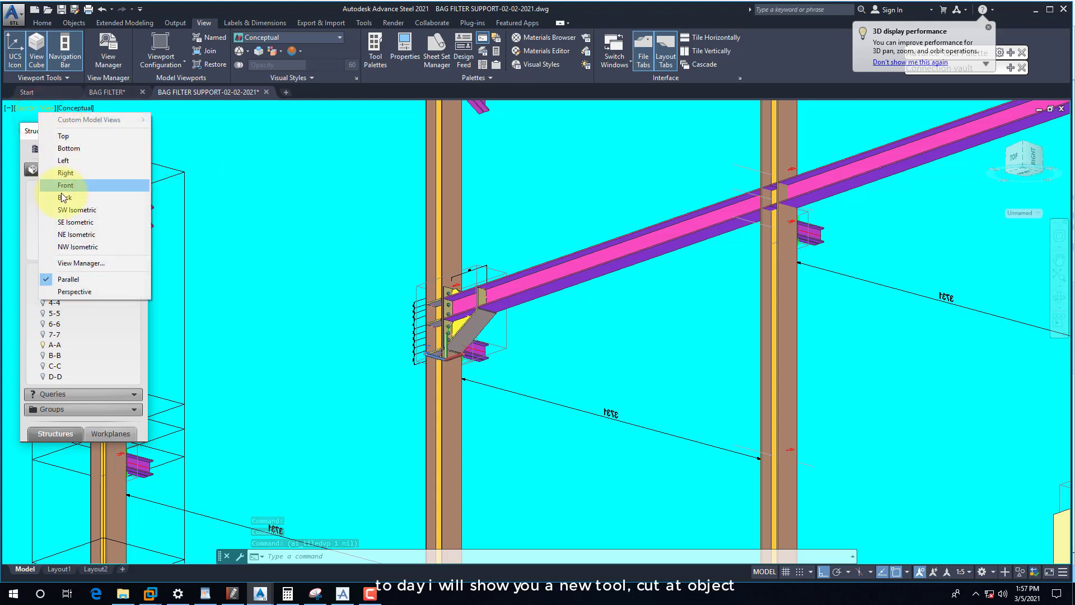
pyautogui.click(69, 212)
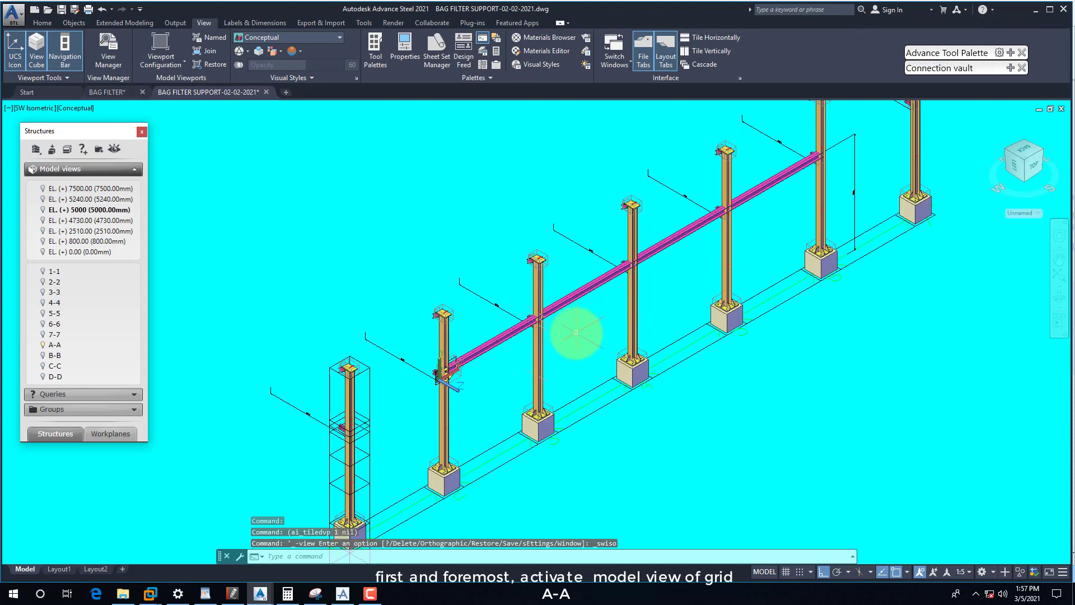
pyautogui.scroll(-2, 305, 274)
pyautogui.scroll(1, 470, 319)
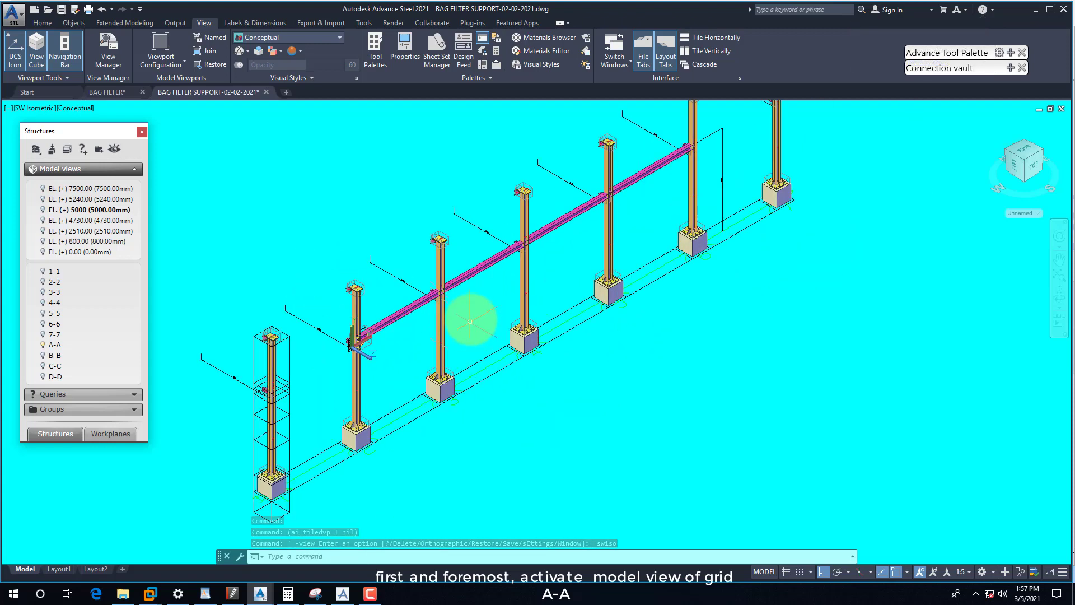
# - Change the viewport to the Front view with the 2D Wireframe visual style
pyautogui.click(28, 108)
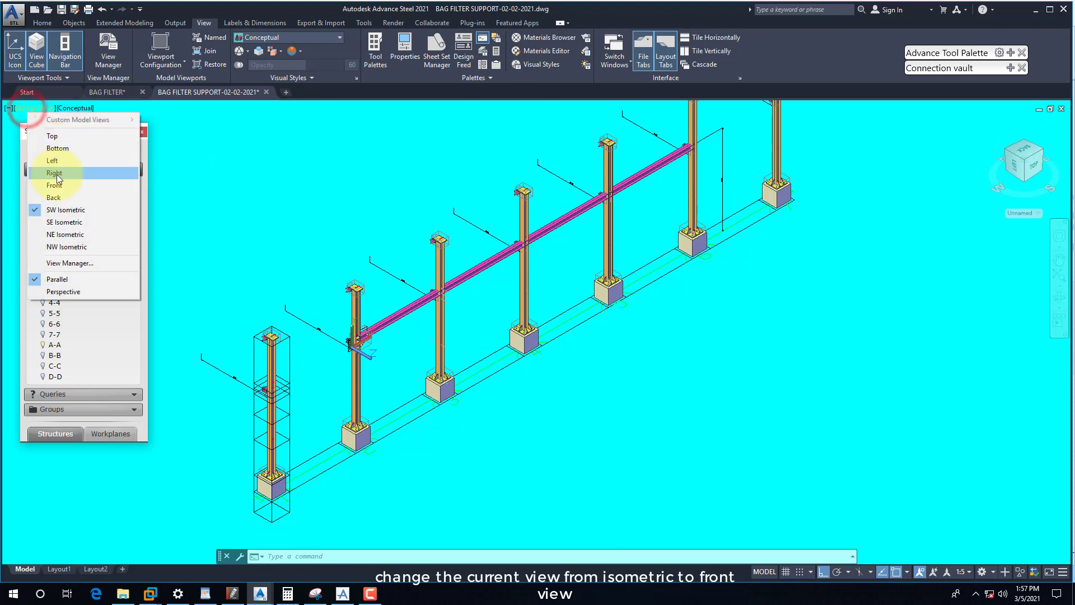
pyautogui.click(59, 185)
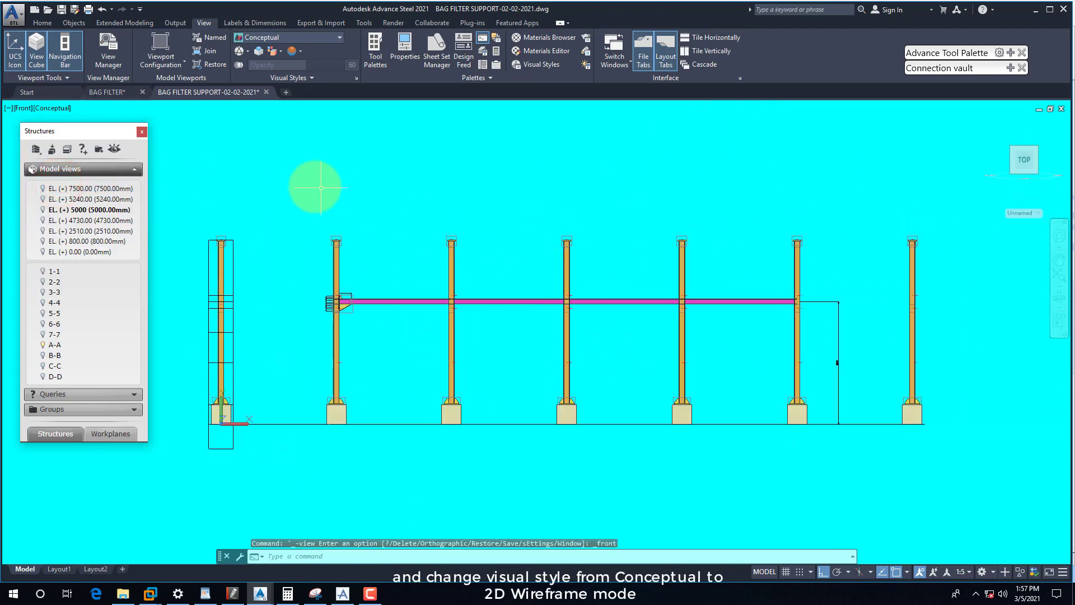
pyautogui.click(54, 108)
pyautogui.click(67, 134)
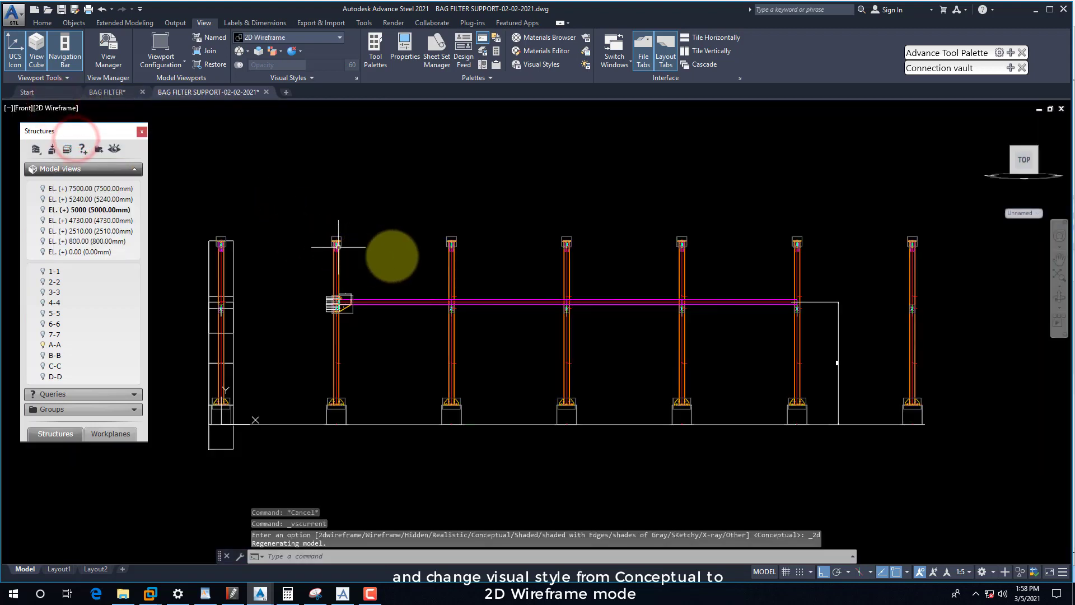
# - Open sheet SHT-01 of the BAG FILTER drawing and examine the H240A diagonal bracing in the front view
pyautogui.click(112, 94)
pyautogui.scroll(-5, 504, 303)
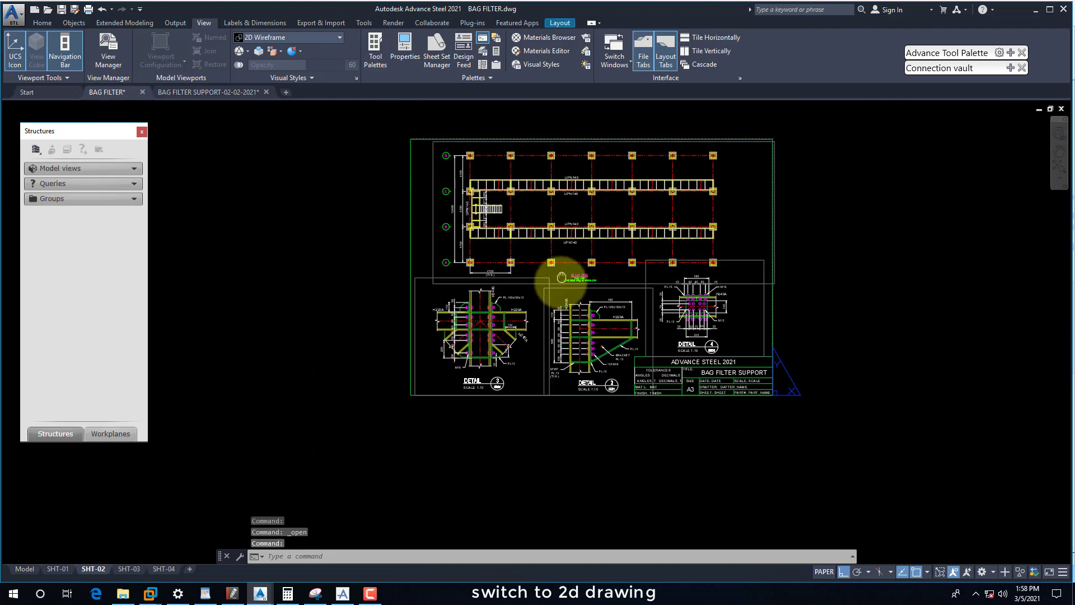
pyautogui.moveTo(561, 277); pyautogui.dragTo(542, 320, button='middle')
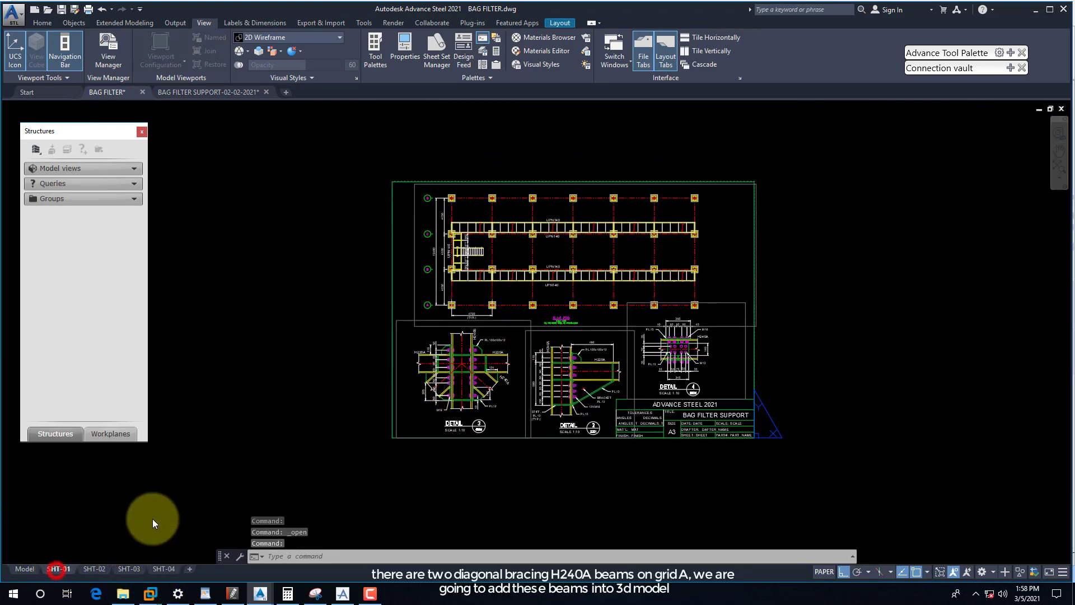
pyautogui.scroll(5, 470, 331)
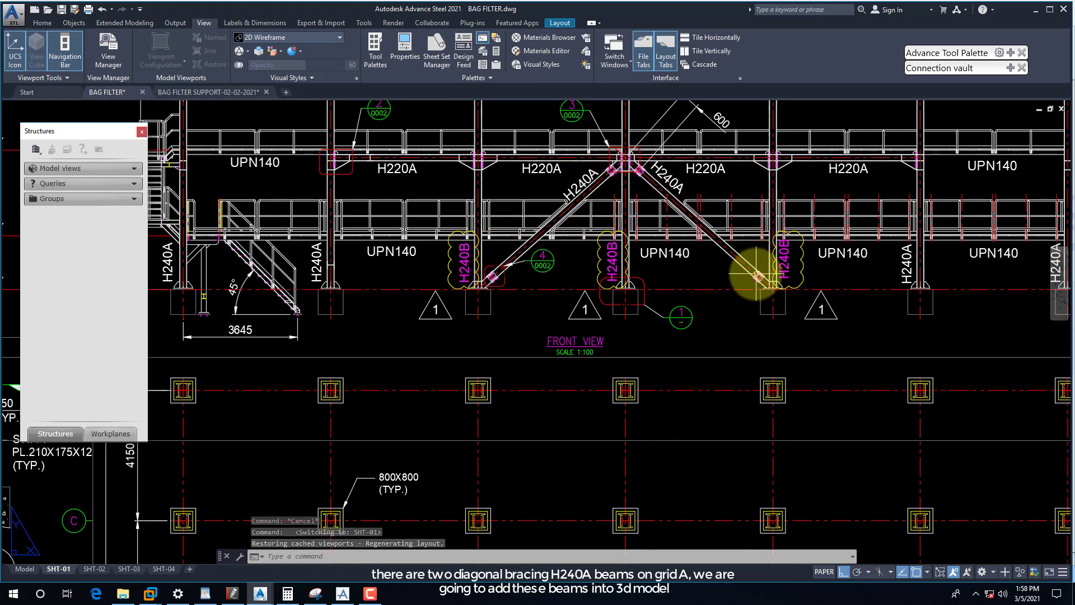
pyautogui.scroll(4, 746, 275)
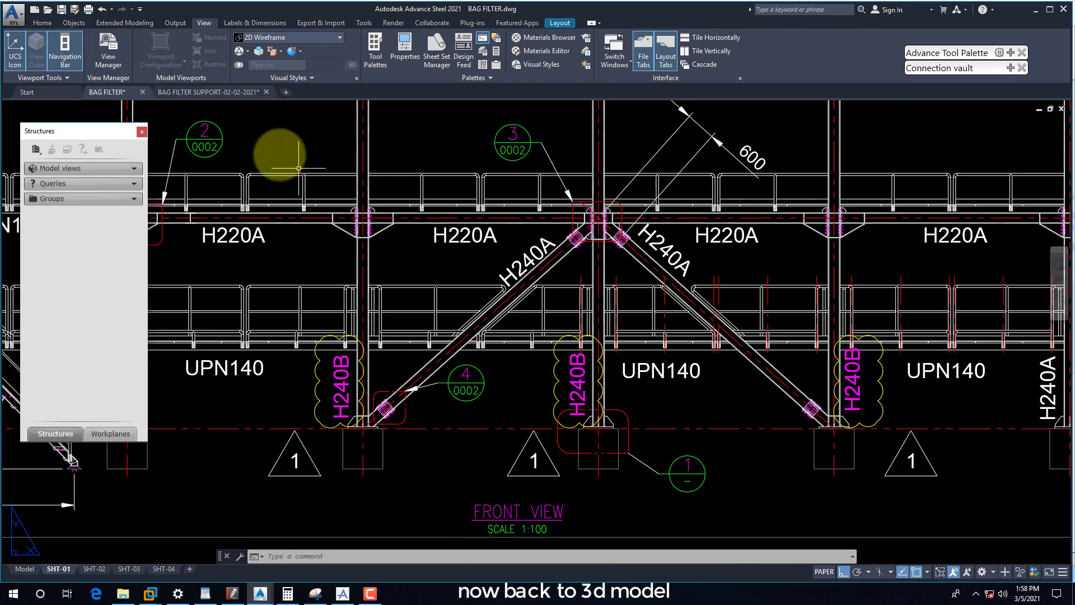
# - Return to the BAG FILTER SUPPORT-02-02-2021 model and deactivate the EL. (+) 5000 model view
pyautogui.click(204, 97)
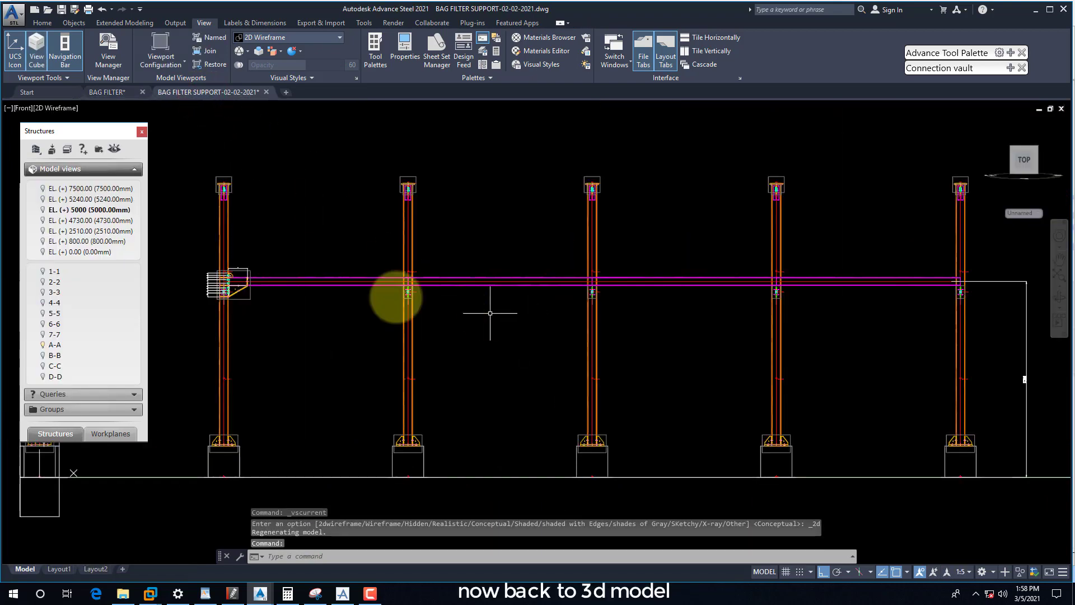
pyautogui.rightClick(78, 213)
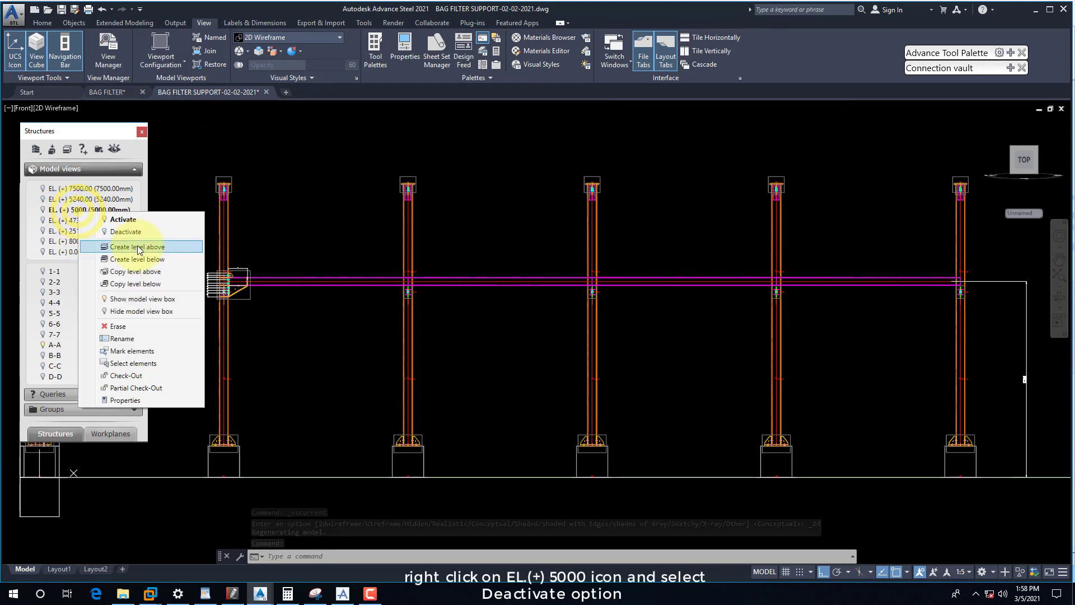
pyautogui.click(135, 231)
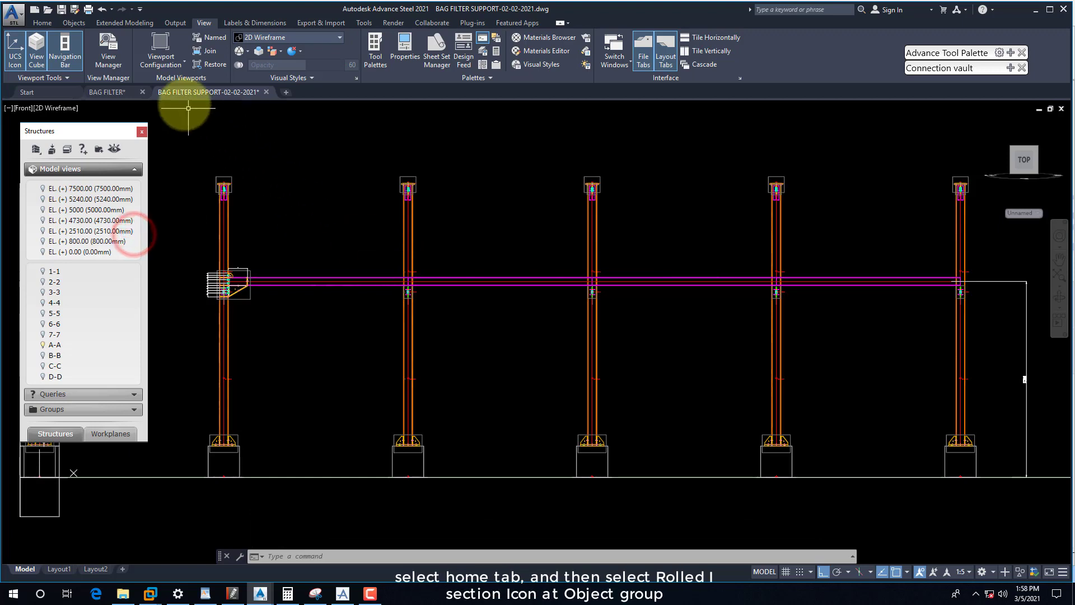
# - Draw a diagonal rolled I section beam from the grid 4 column's node at elevation 5000 to the grid 3 column's base node
pyautogui.click(38, 23)
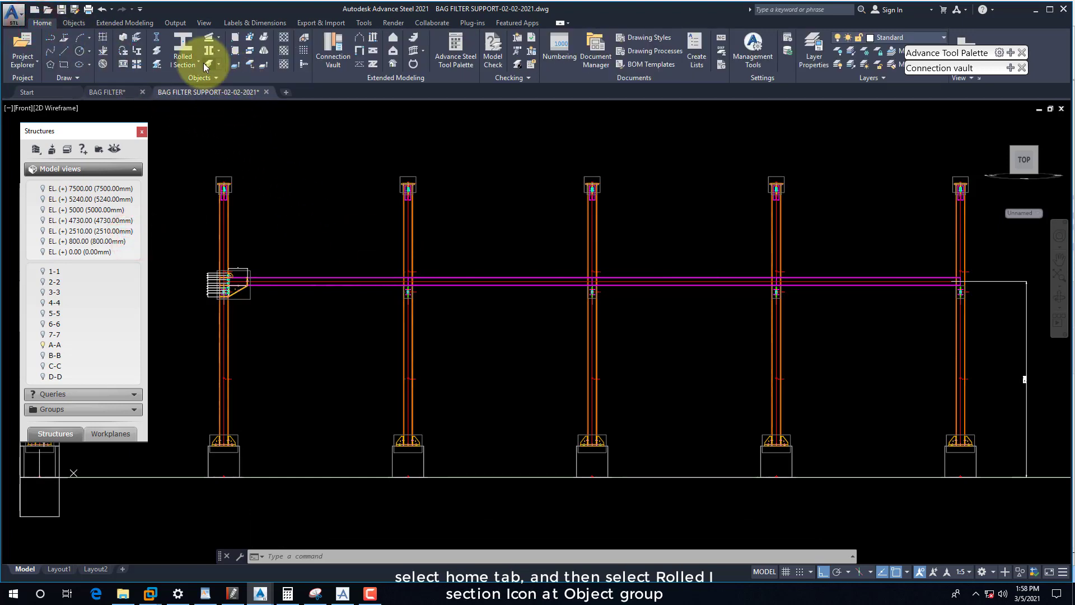
pyautogui.click(183, 48)
pyautogui.keyDown('shift'); pyautogui.rightClick(484, 184); pyautogui.keyUp('shift')
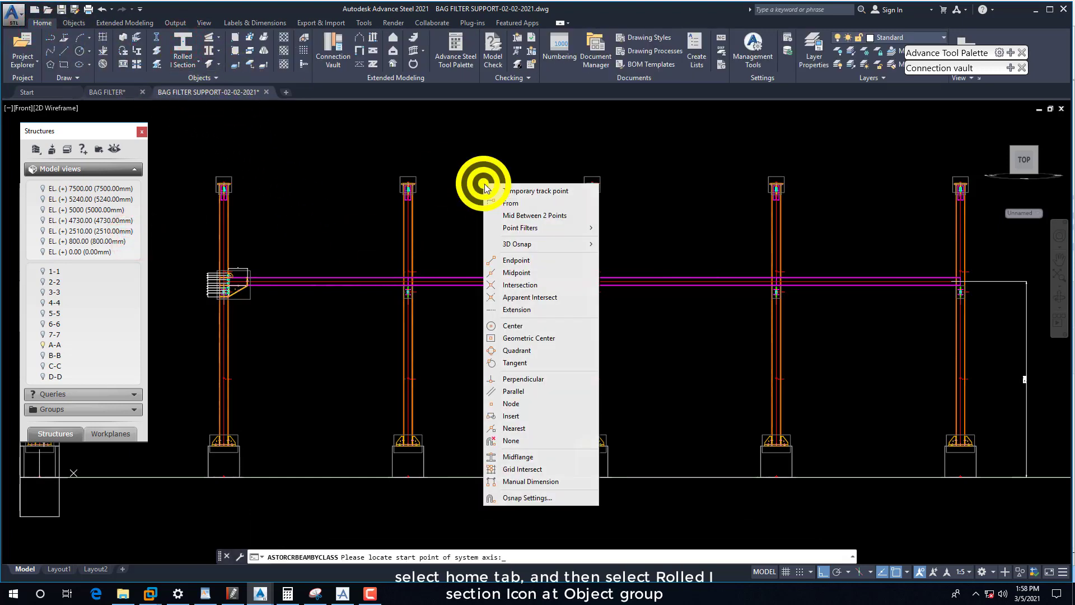
pyautogui.click(514, 404)
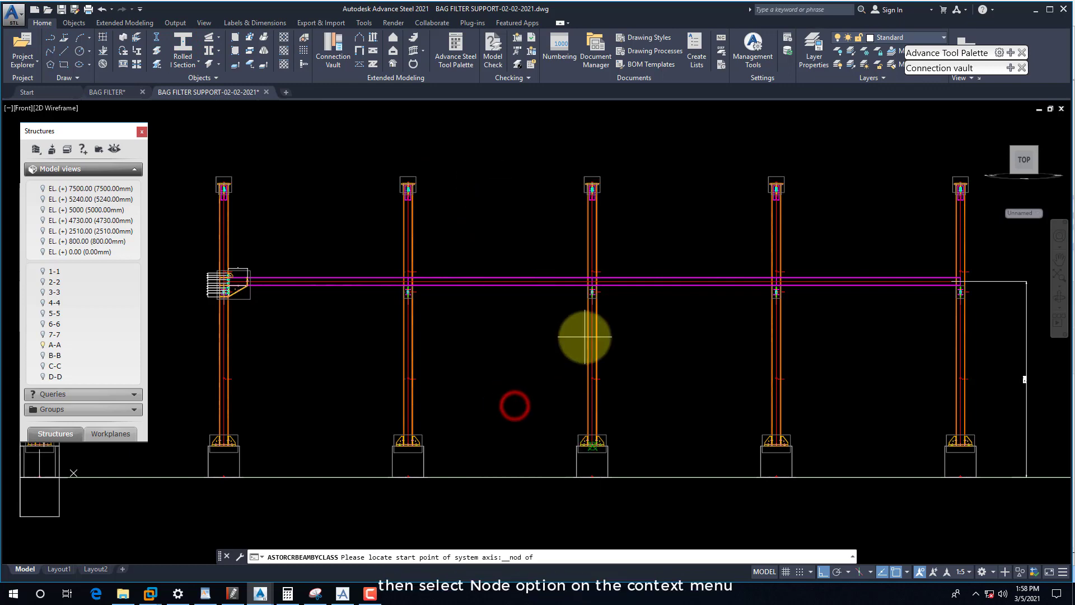
pyautogui.scroll(-2, 555, 343)
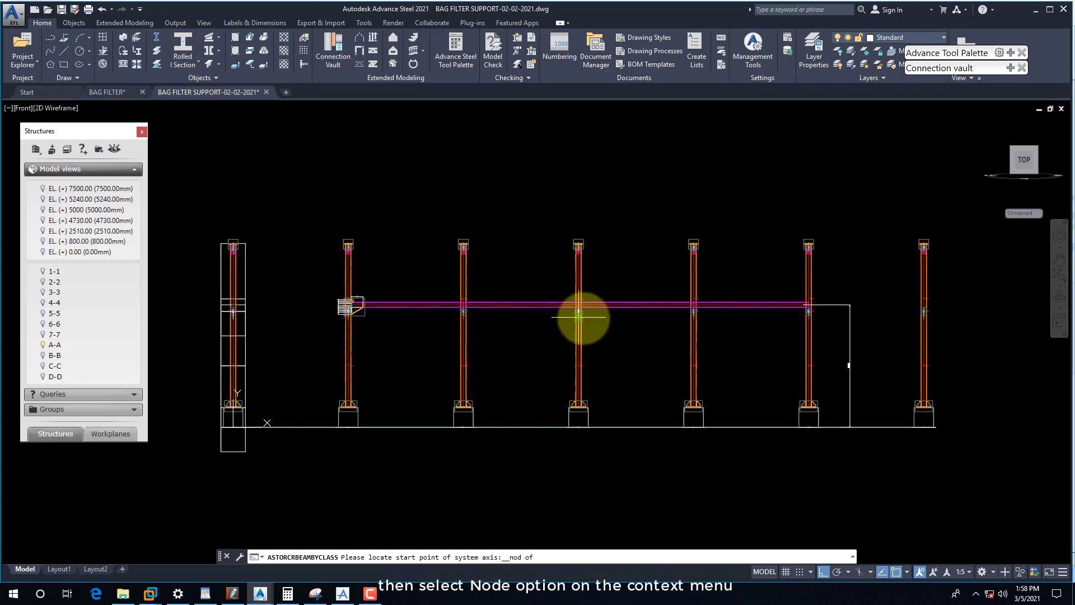
pyautogui.scroll(5, 580, 317)
pyautogui.click(570, 285)
pyautogui.scroll(-5, 570, 285)
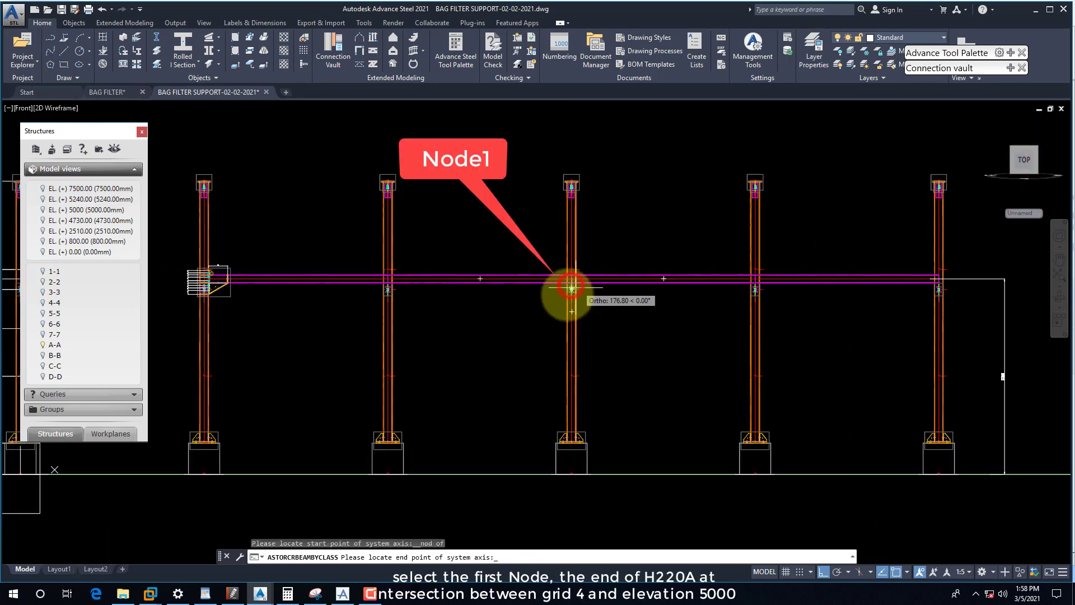
pyautogui.scroll(5, 386, 451)
pyautogui.keyDown('shift'); pyautogui.rightClick(389, 451); pyautogui.keyUp('shift')
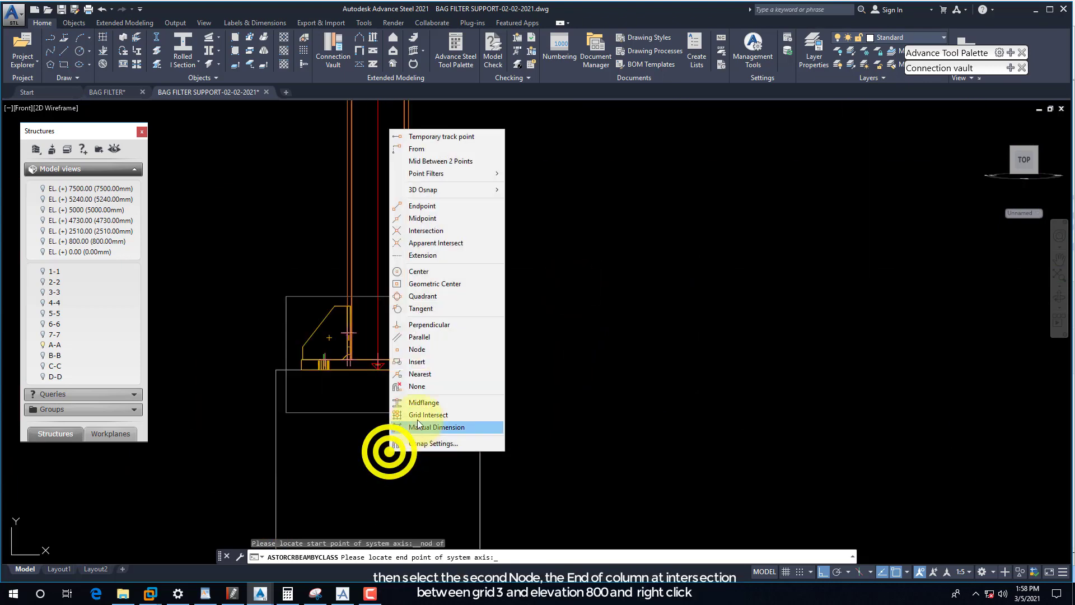
pyautogui.click(419, 349)
pyautogui.click(380, 367)
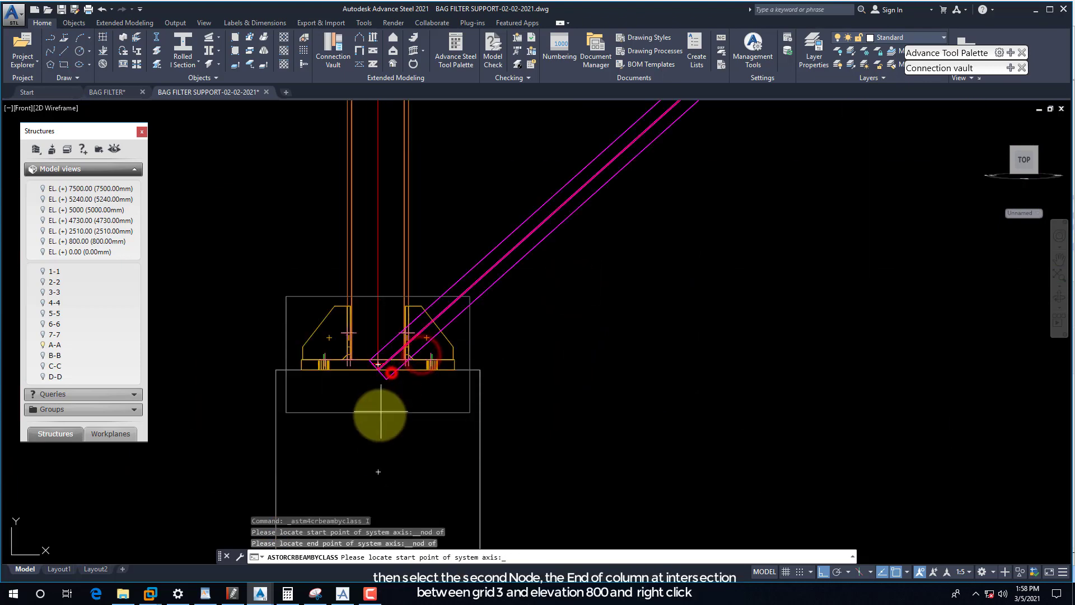
pyautogui.scroll(-3, 370, 415)
pyautogui.rightClick(466, 373)
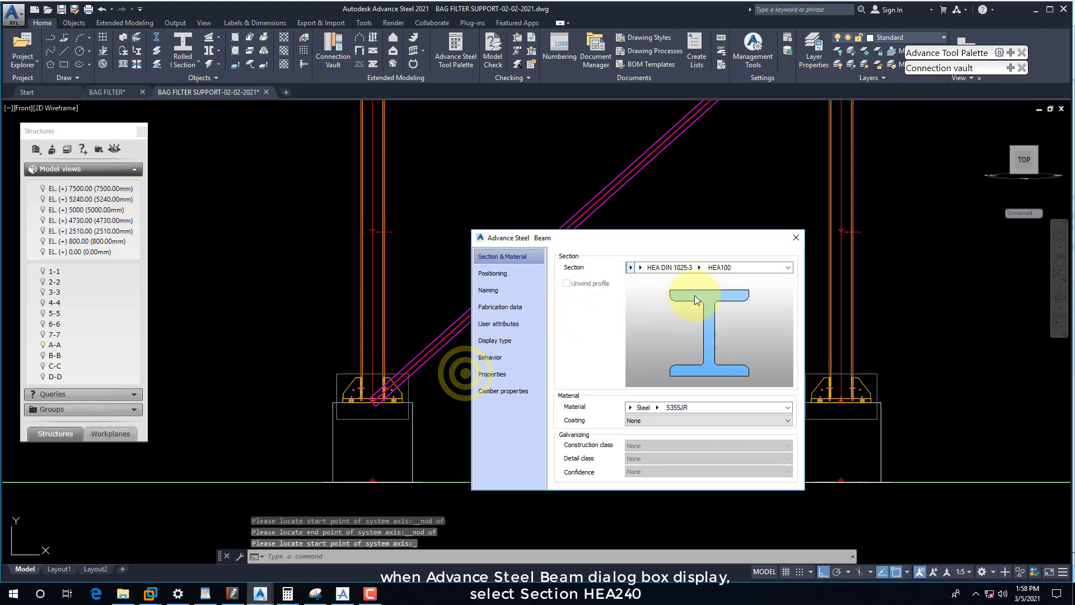
# - Set the diagonal beam's section to HEA240 and its rotation angle to 90 degrees
pyautogui.click(702, 268)
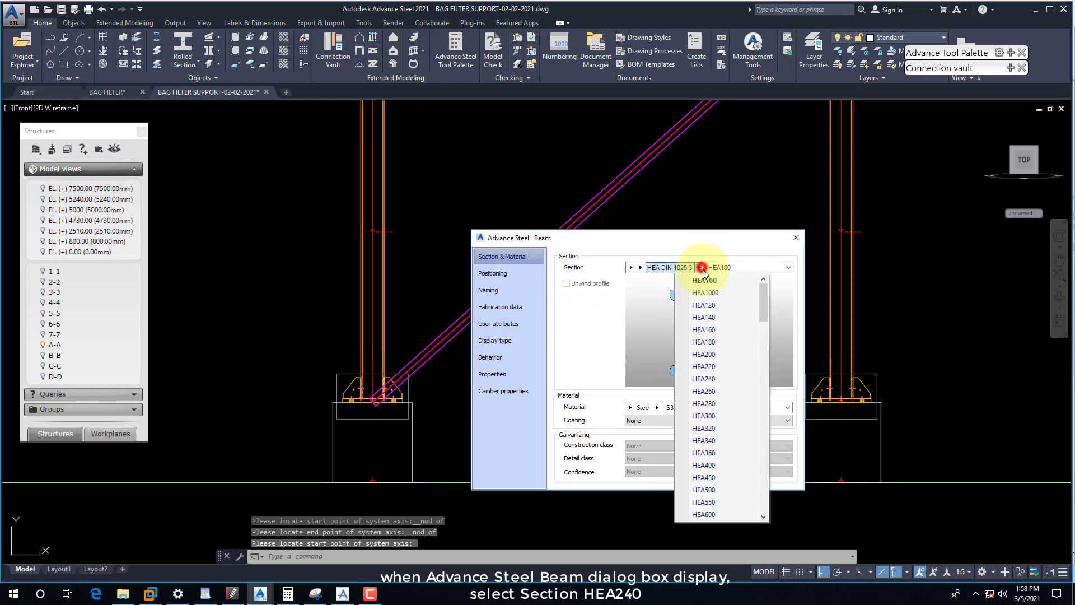
pyautogui.click(706, 379)
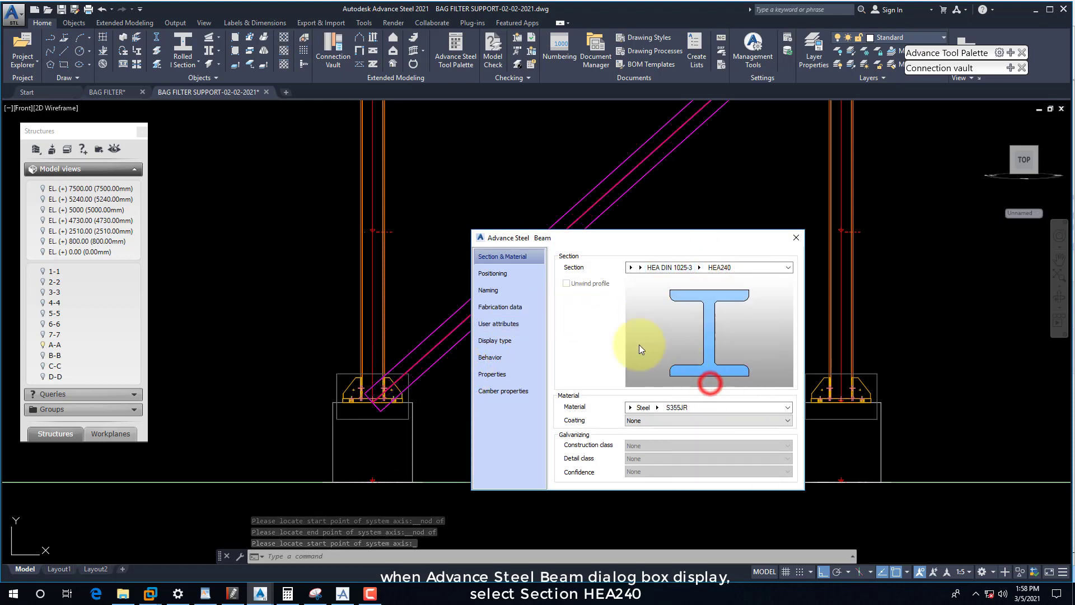
pyautogui.click(493, 274)
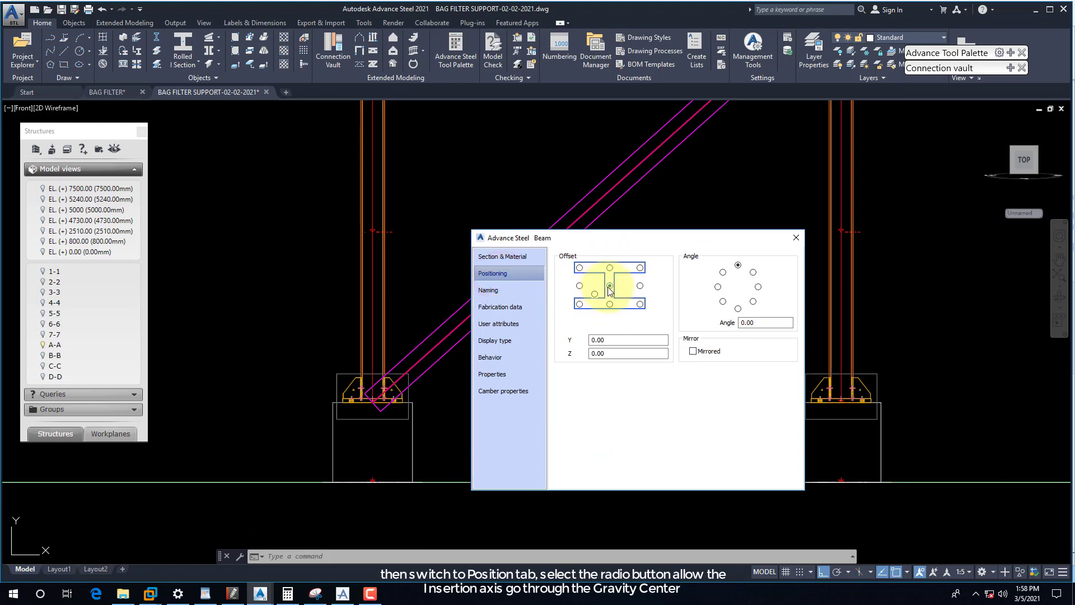
pyautogui.click(758, 288)
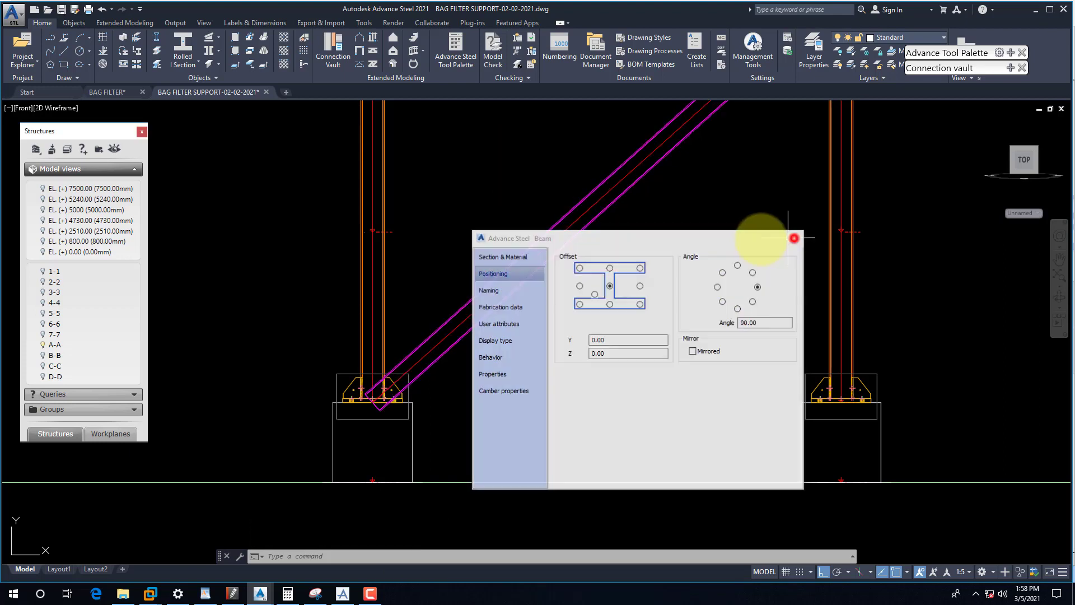
pyautogui.click(795, 237)
pyautogui.scroll(-5, 391, 372)
pyautogui.scroll(3, 454, 340)
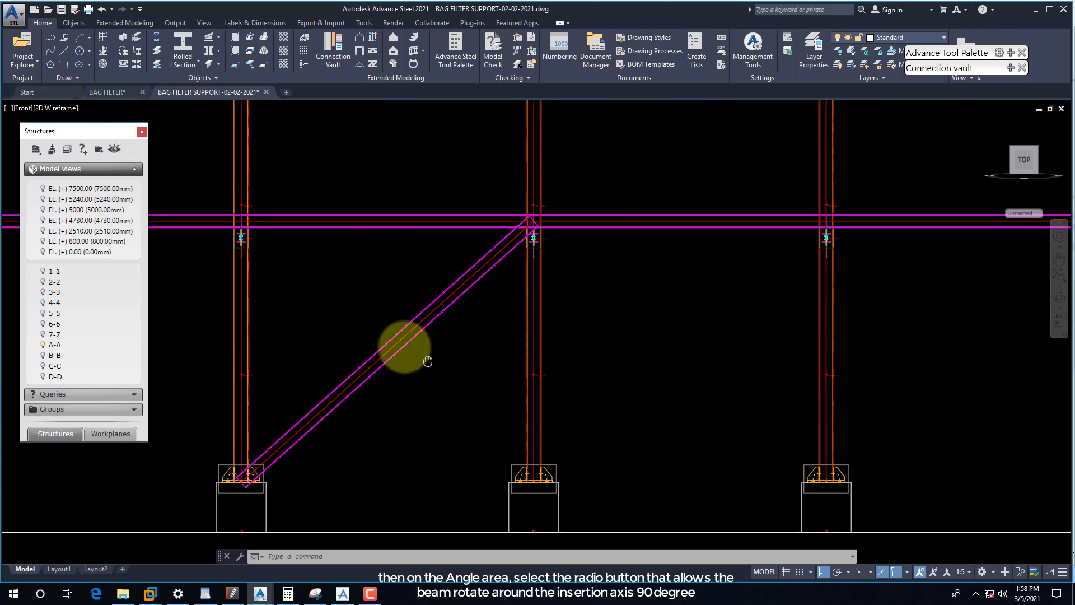
# - Split the model space into two vertical viewports
pyautogui.click(203, 23)
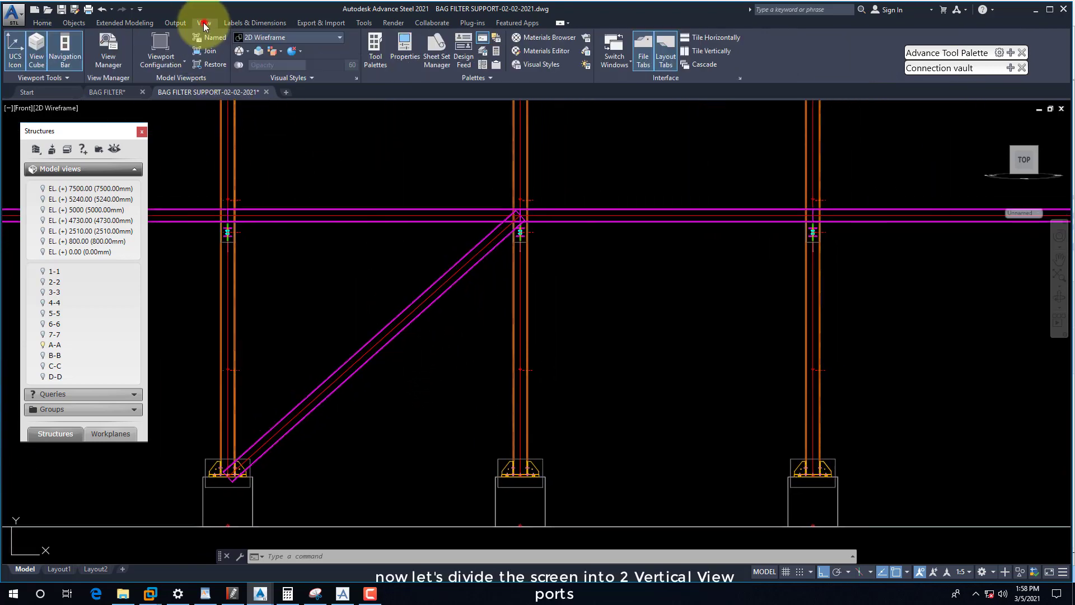
pyautogui.click(167, 68)
pyautogui.click(161, 108)
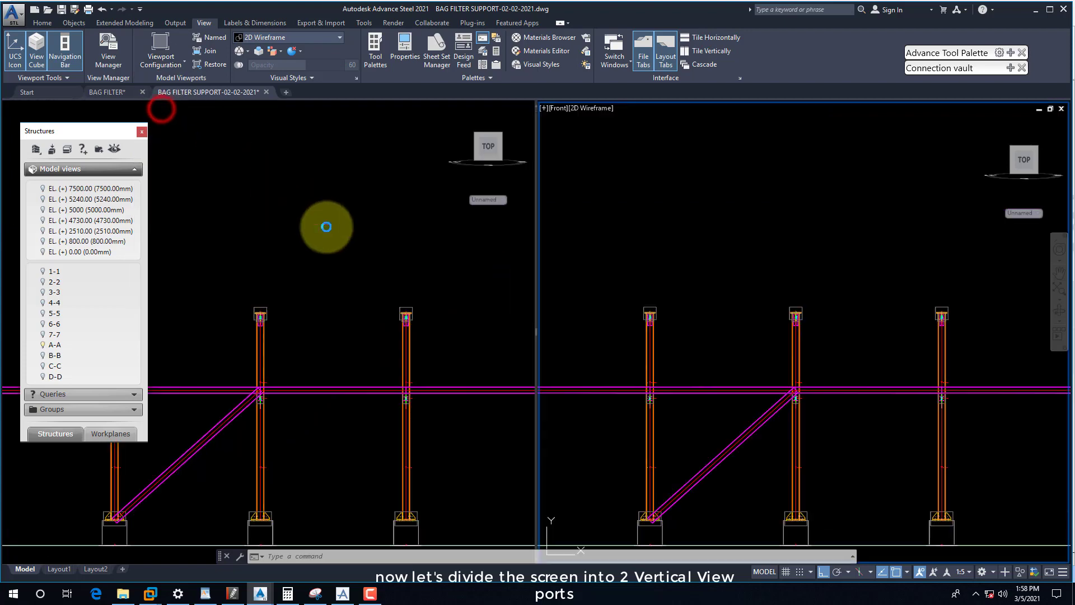
# - Set the right-hand viewport to SW Isometric view with the Conceptual visual style
pyautogui.click(669, 182)
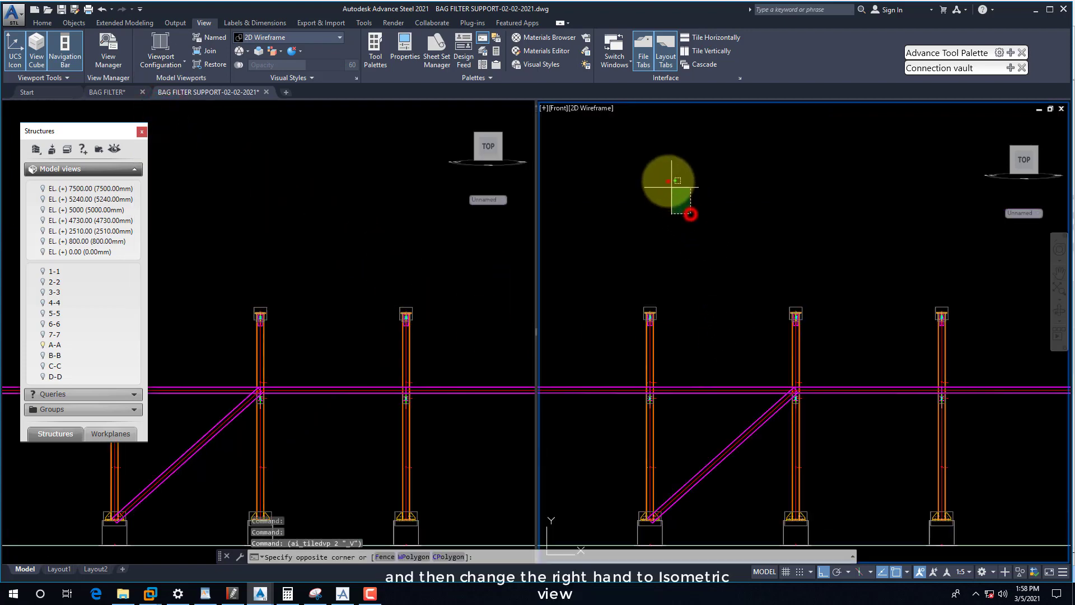
pyautogui.click(560, 108)
pyautogui.click(596, 210)
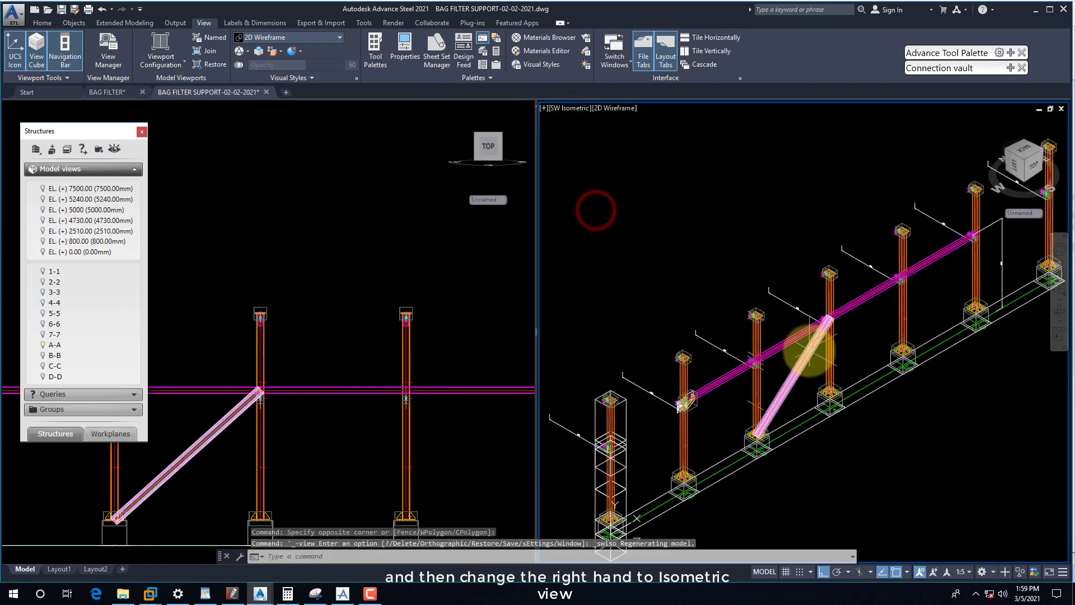
pyautogui.scroll(4, 832, 358)
pyautogui.click(607, 113)
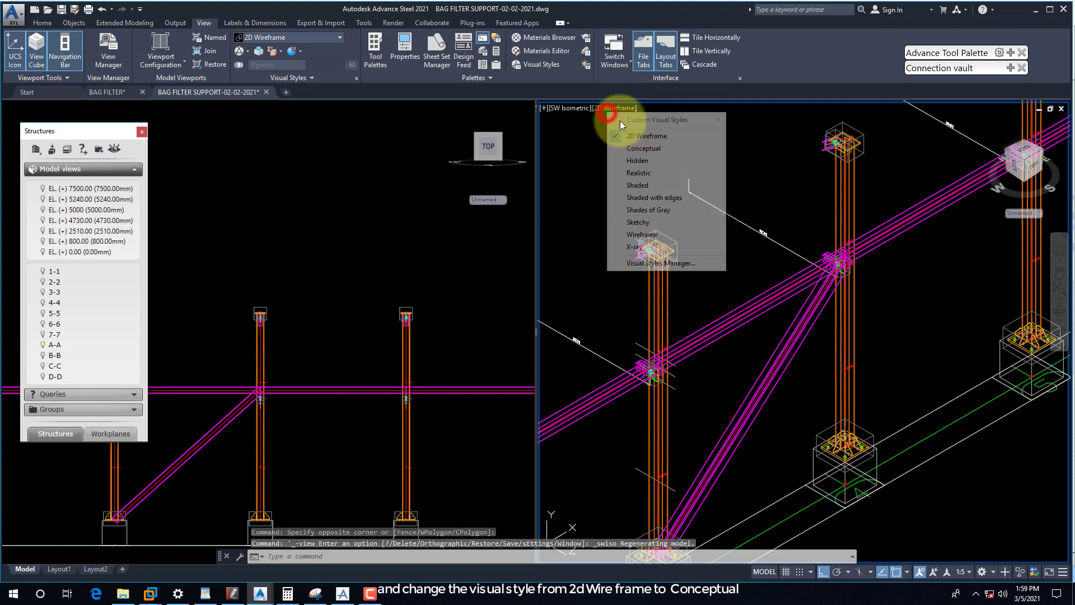
pyautogui.click(644, 148)
pyautogui.scroll(5, 784, 235)
pyautogui.scroll(-6, 774, 224)
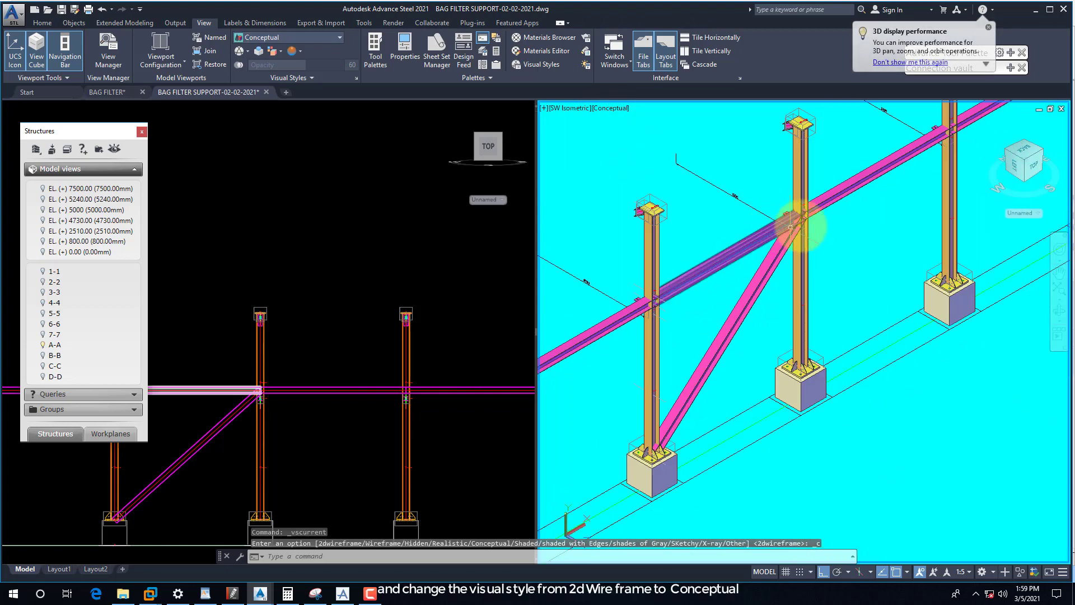
pyautogui.scroll(-1, 716, 300)
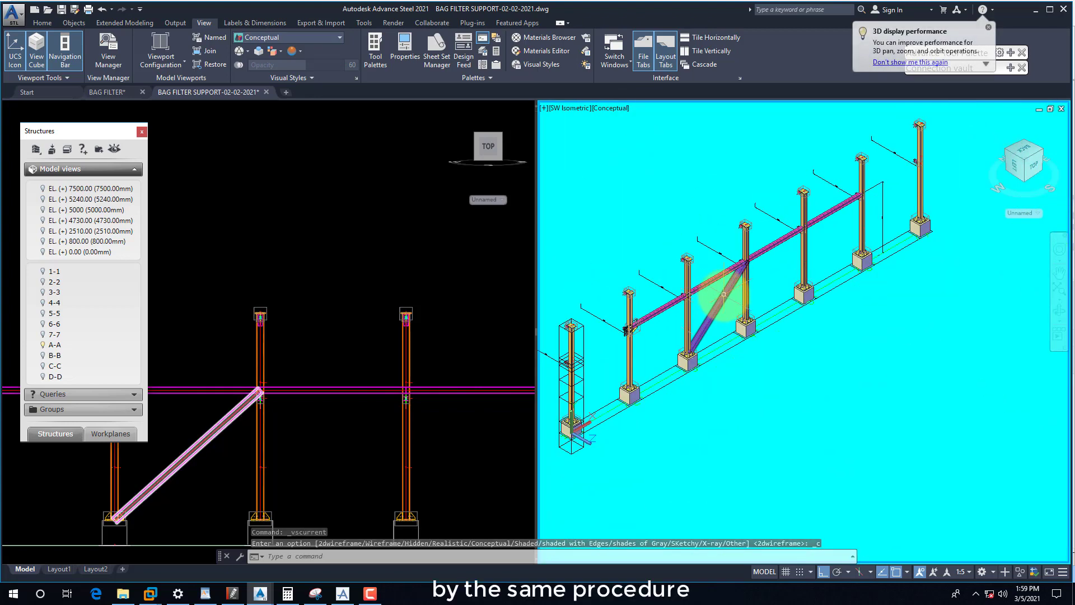
# - Activate the front-view viewport and close the Structures palette to clear the space around the grid 4 column
pyautogui.click(362, 319)
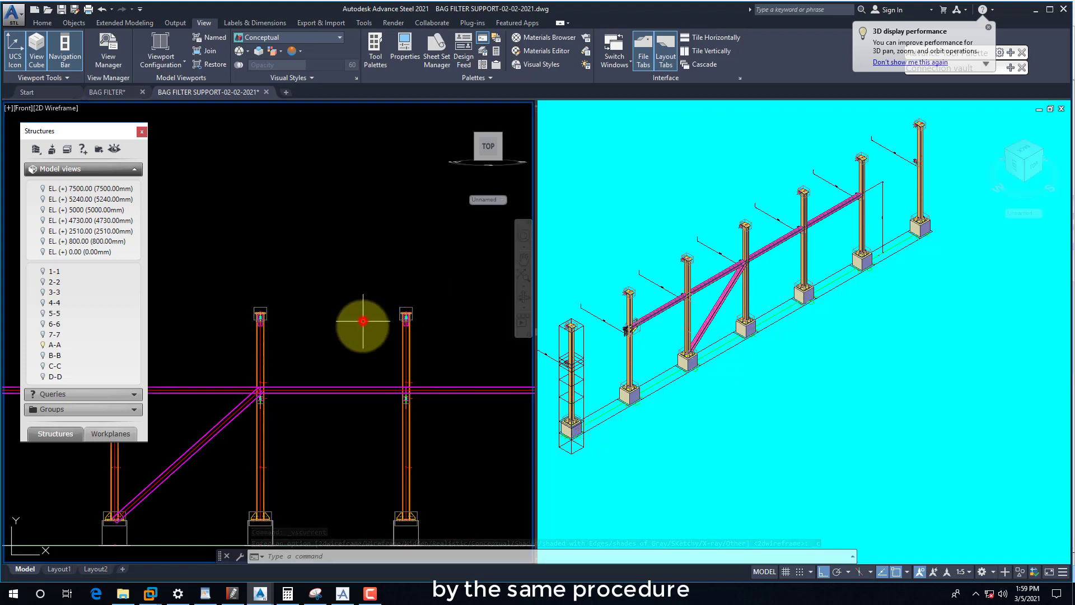
pyautogui.moveTo(362, 319)
pyautogui.mouseDown(button='middle')
pyautogui.moveTo(312, 263)
pyautogui.moveTo(231, 219)
pyautogui.mouseUp(button='middle')
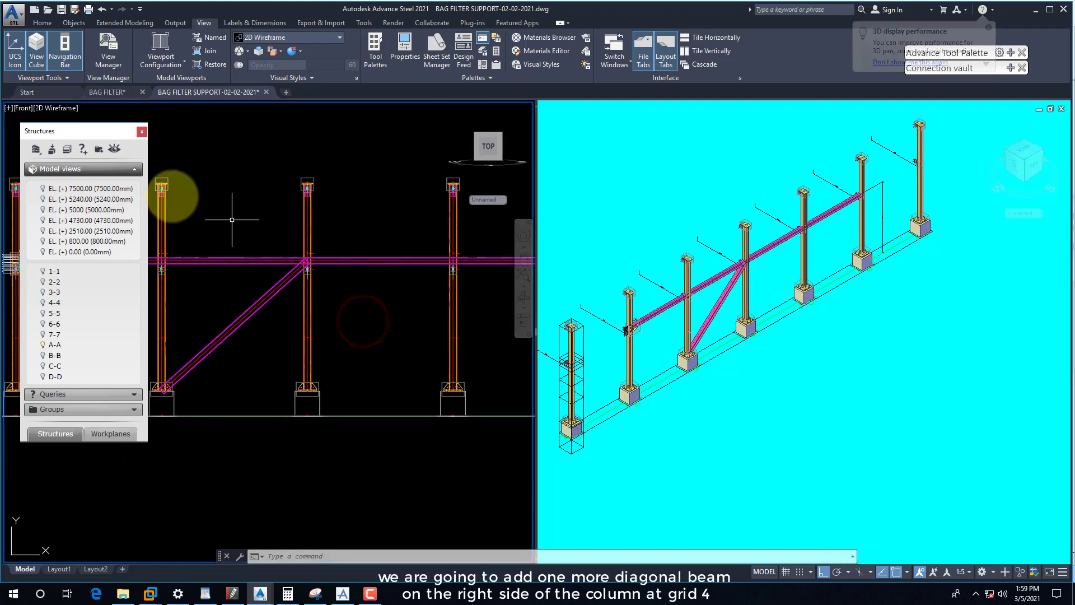
pyautogui.click(142, 133)
pyautogui.moveTo(347, 293); pyautogui.dragTo(312, 319, button='middle')
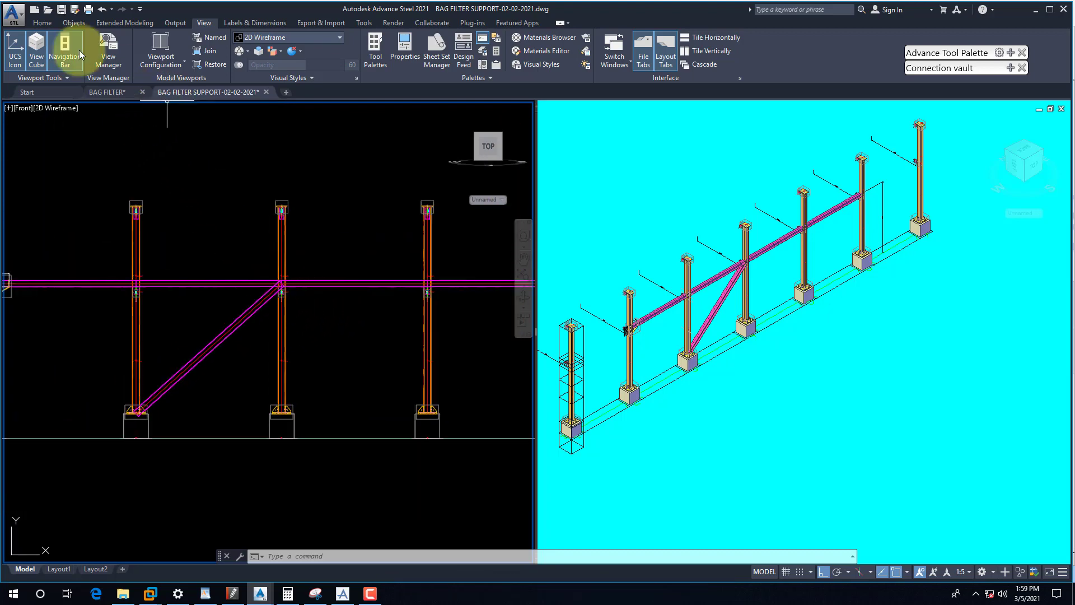
# - Draw a rolled I section beam from the grid 4 column's node at elevation 5000 to the grid 5 column's base node at elevation 800
pyautogui.click(42, 23)
pyautogui.click(186, 45)
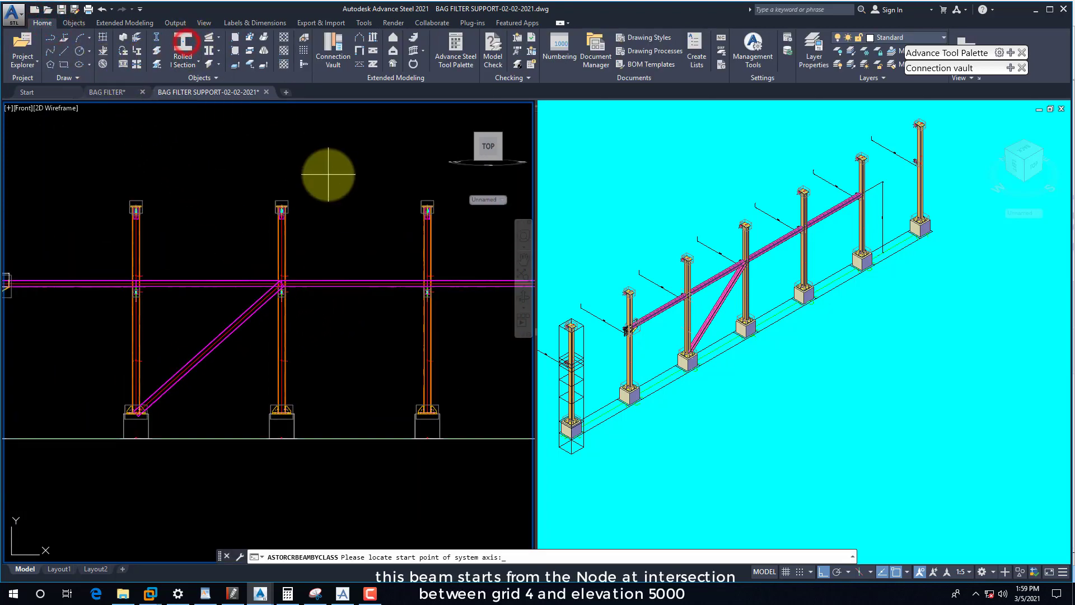
pyautogui.keyDown('shift'); pyautogui.rightClick(322, 175); pyautogui.keyUp('shift')
pyautogui.click(357, 402)
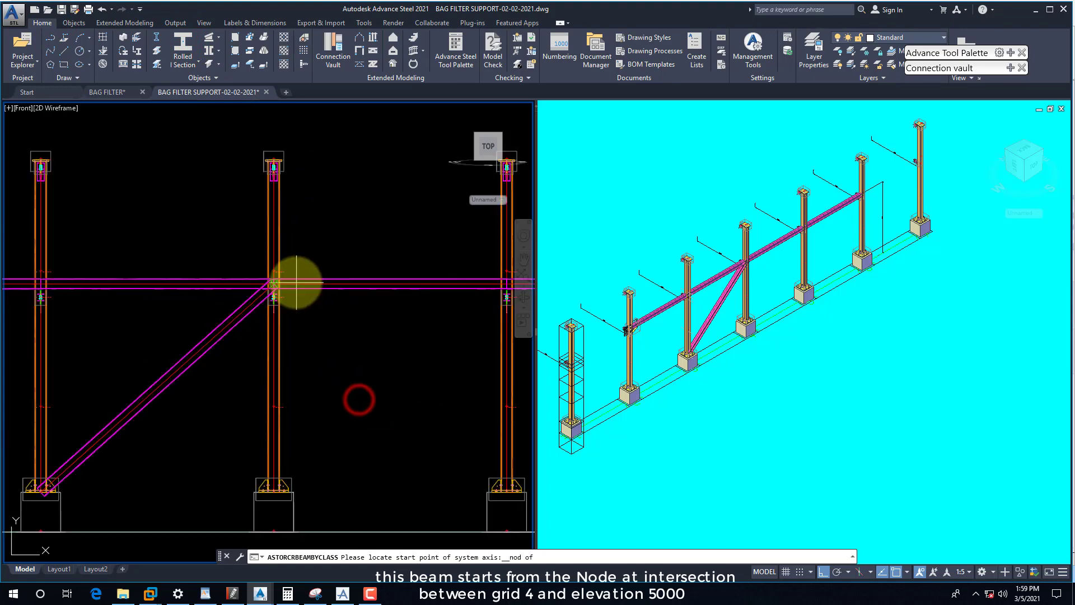
pyautogui.scroll(8, 295, 281)
pyautogui.click(249, 287)
pyautogui.scroll(-5, 217, 255)
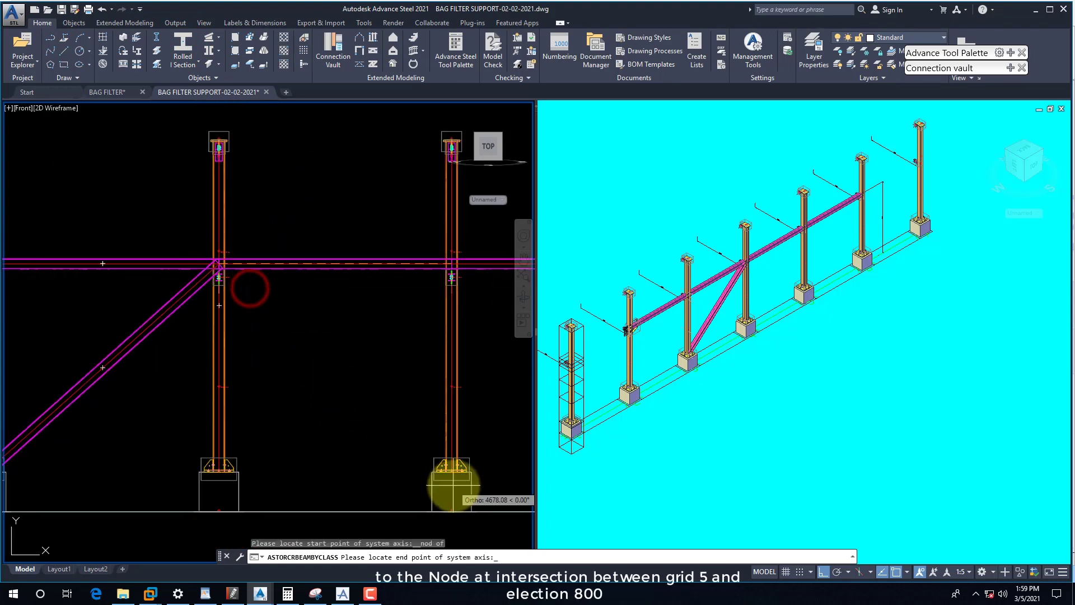
pyautogui.scroll(6, 462, 482)
pyautogui.keyDown('shift'); pyautogui.rightClick(449, 471); pyautogui.keyUp('shift')
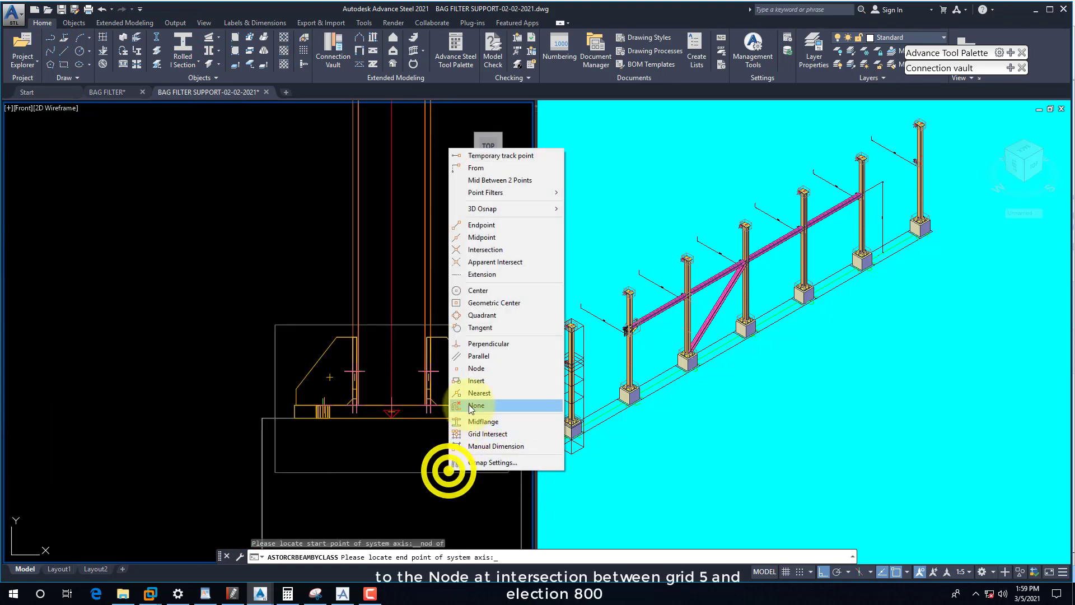
pyautogui.click(473, 372)
pyautogui.click(427, 421)
pyautogui.scroll(-4, 427, 421)
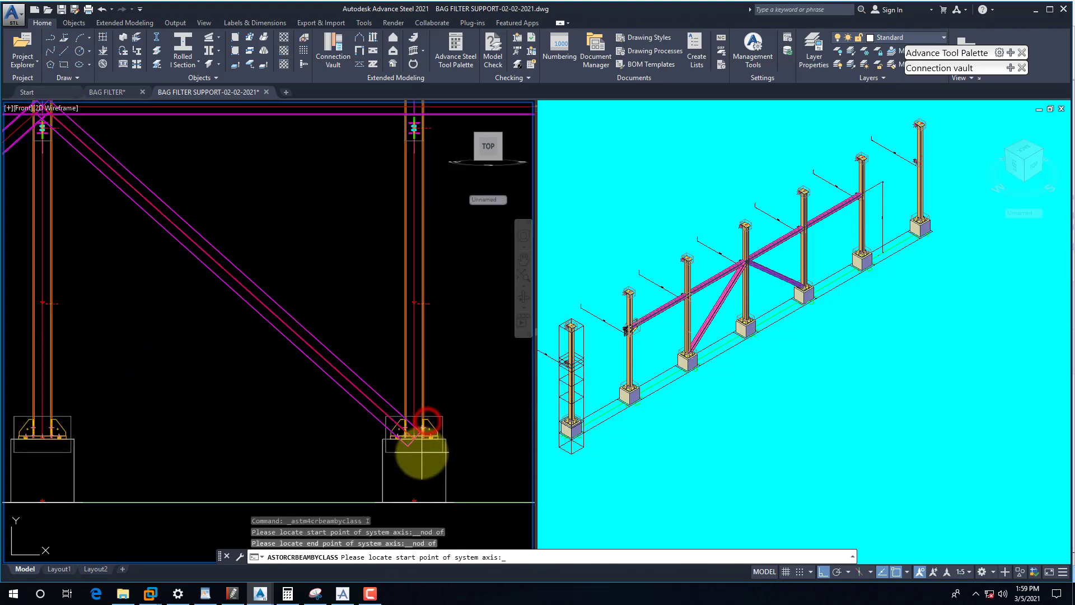
# - Set the new diagonal beam's rotation angle to 90 degrees, check its orientation in the 3D view, and close its properties
pyautogui.rightClick(289, 396)
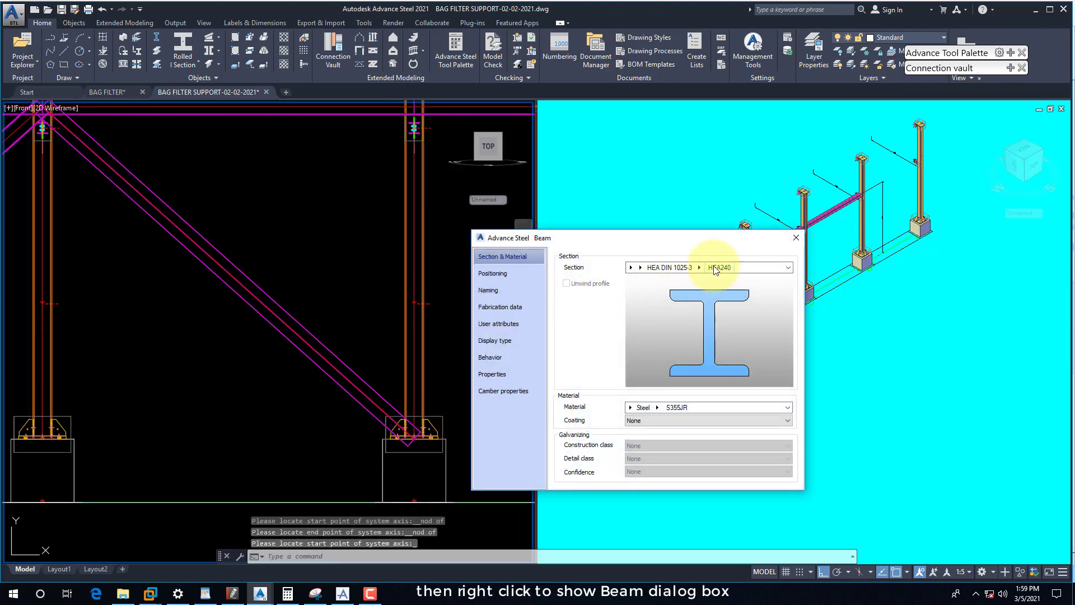
pyautogui.click(528, 275)
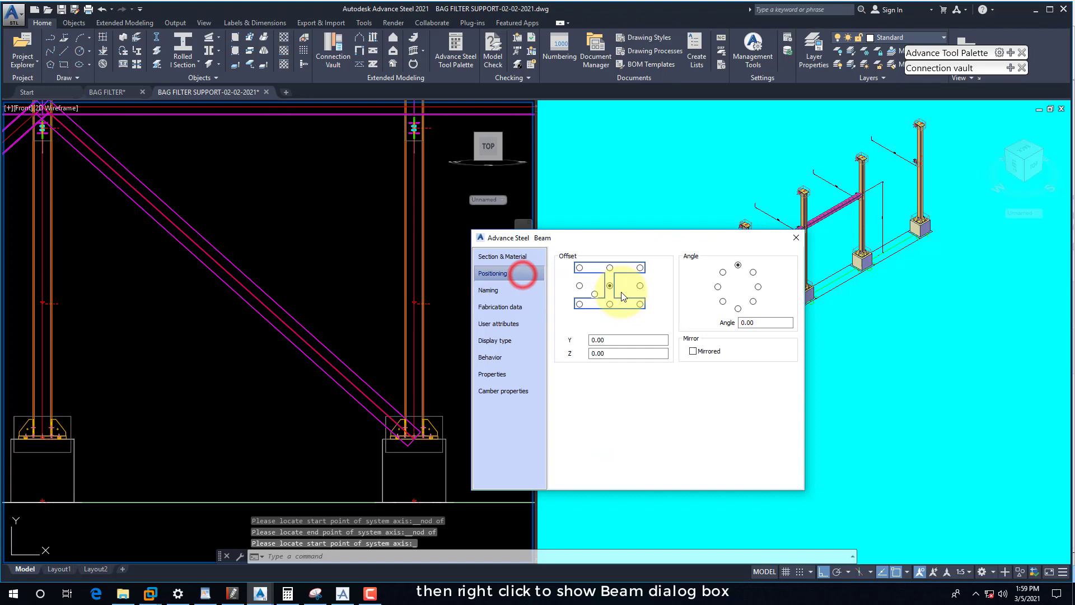
pyautogui.click(758, 287)
pyautogui.moveTo(643, 237); pyautogui.dragTo(417, 178)
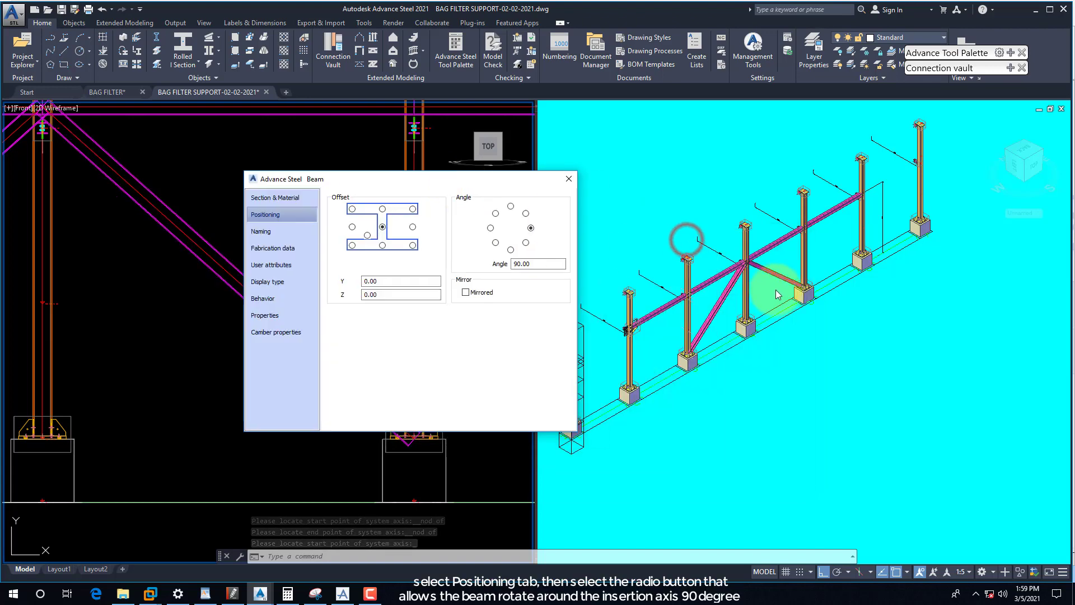
pyautogui.scroll(8, 784, 286)
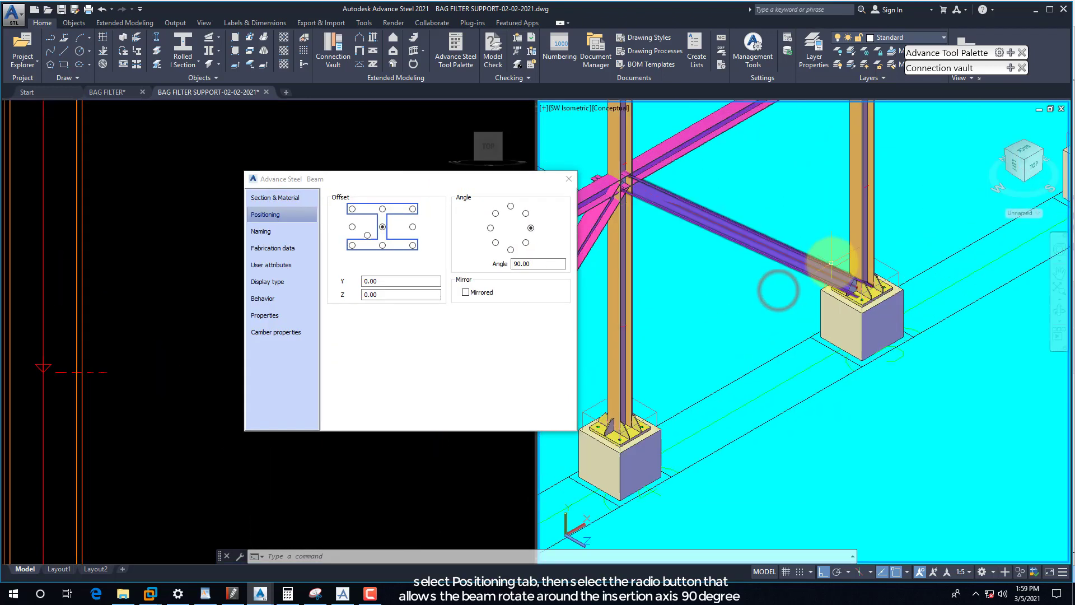
pyautogui.scroll(-5, 860, 315)
pyautogui.keyDown('shift'); pyautogui.moveTo(857, 314); pyautogui.dragTo(858, 277, button='middle'); pyautogui.keyUp('shift')
pyautogui.press('Escape')
pyautogui.click(569, 178)
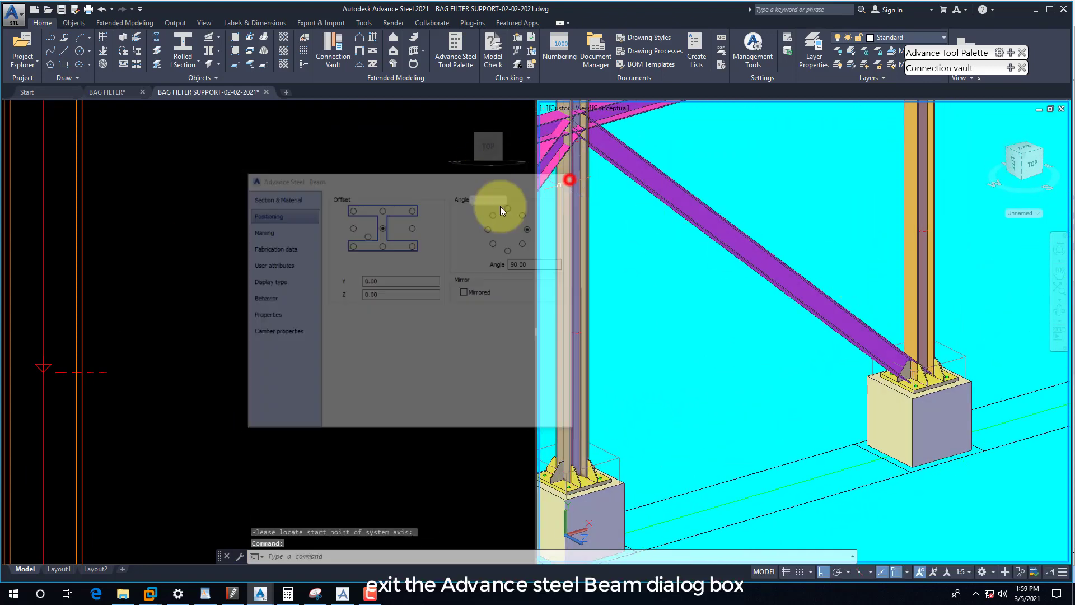
# - Examine in the front view where the two diagonal beams meet the grid 4 column at elevation 5000
pyautogui.click(281, 243)
pyautogui.scroll(-6, 319, 285)
pyautogui.scroll(-2, 336, 341)
pyautogui.scroll(2, 336, 370)
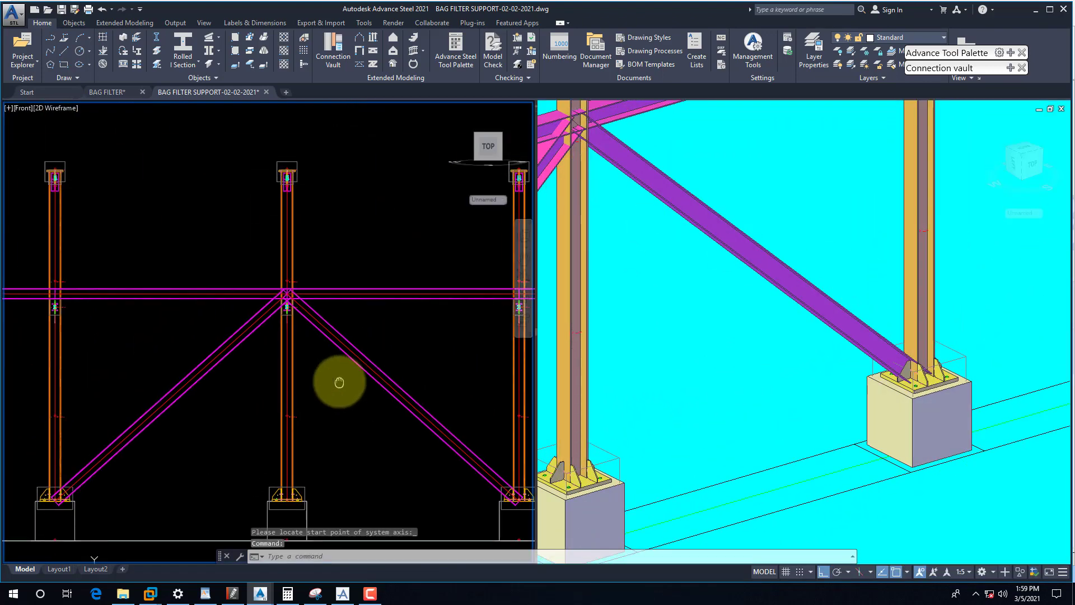
pyautogui.moveTo(260, 375); pyautogui.dragTo(301, 381, button='middle')
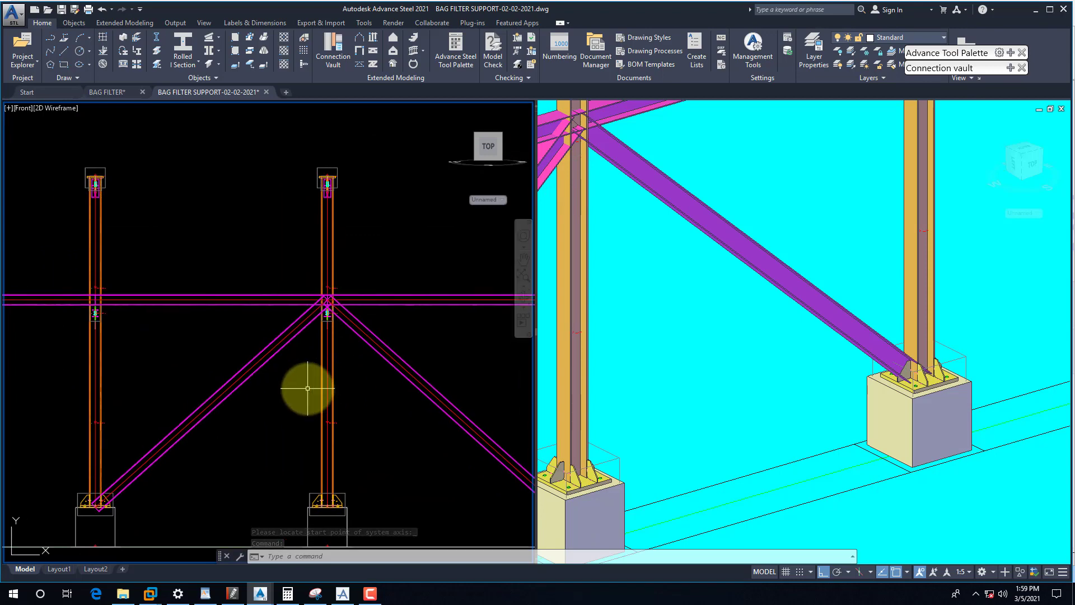
pyautogui.scroll(3, 324, 284)
pyautogui.scroll(-5, 341, 344)
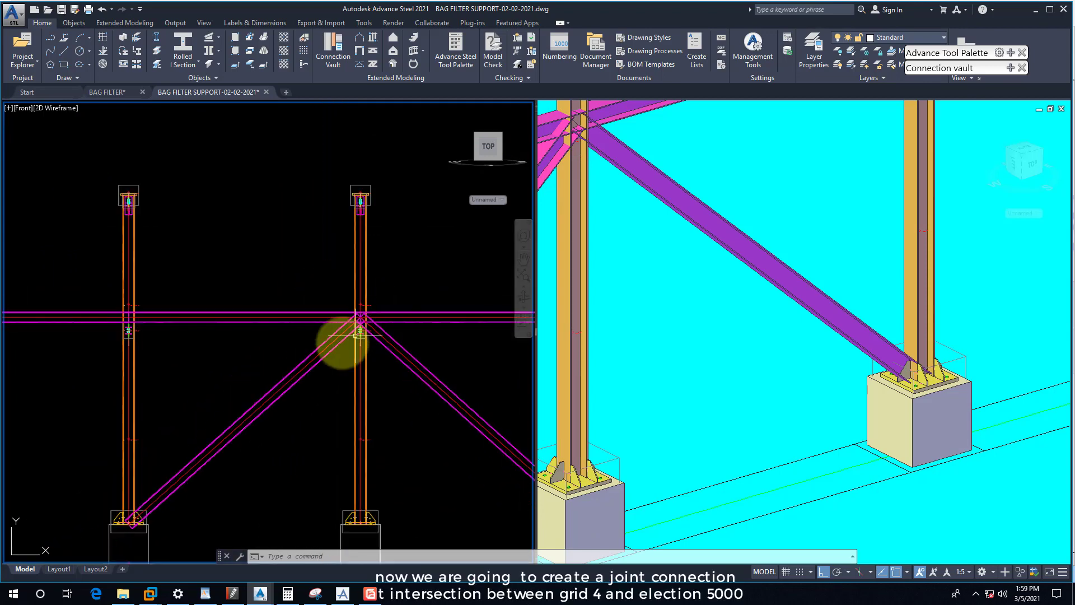
# - Examine in the 3D view the existing connection between the grid 2 column and the H220A beam at elevation 5000
pyautogui.click(758, 319)
pyautogui.scroll(-5, 758, 319)
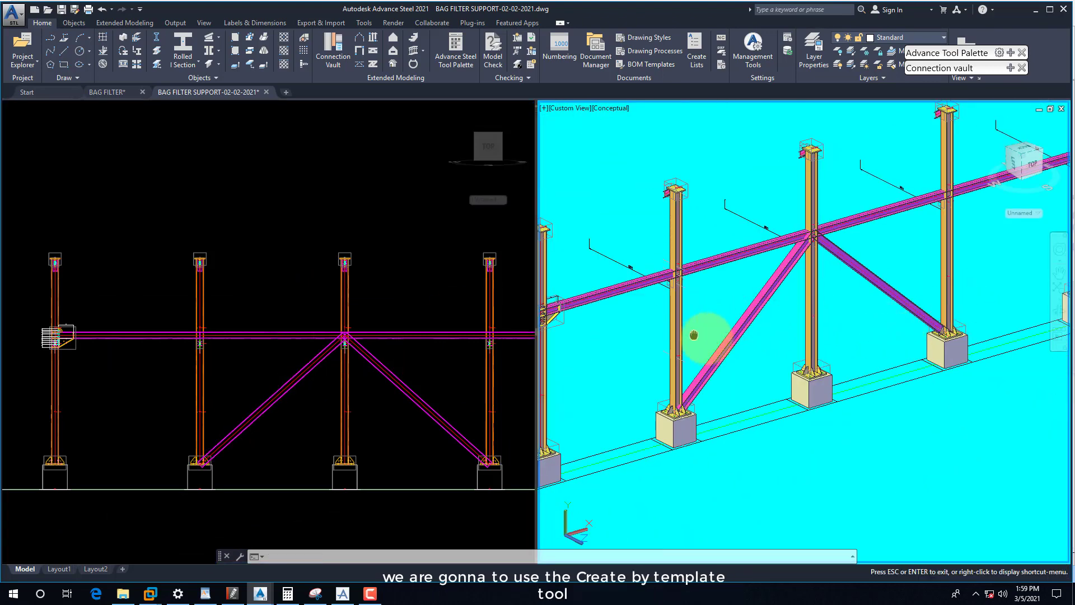
pyautogui.scroll(5, 700, 336)
pyautogui.keyDown('shift'); pyautogui.moveTo(619, 358); pyautogui.dragTo(589, 376, button='middle'); pyautogui.keyUp('shift')
pyautogui.scroll(4, 563, 347)
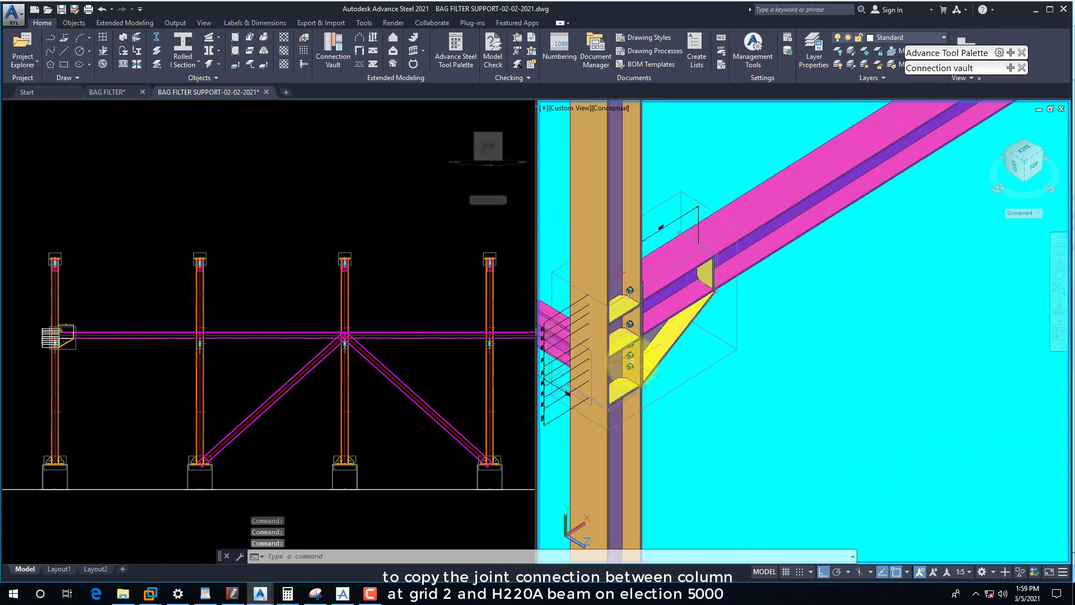
pyautogui.scroll(-3, 791, 360)
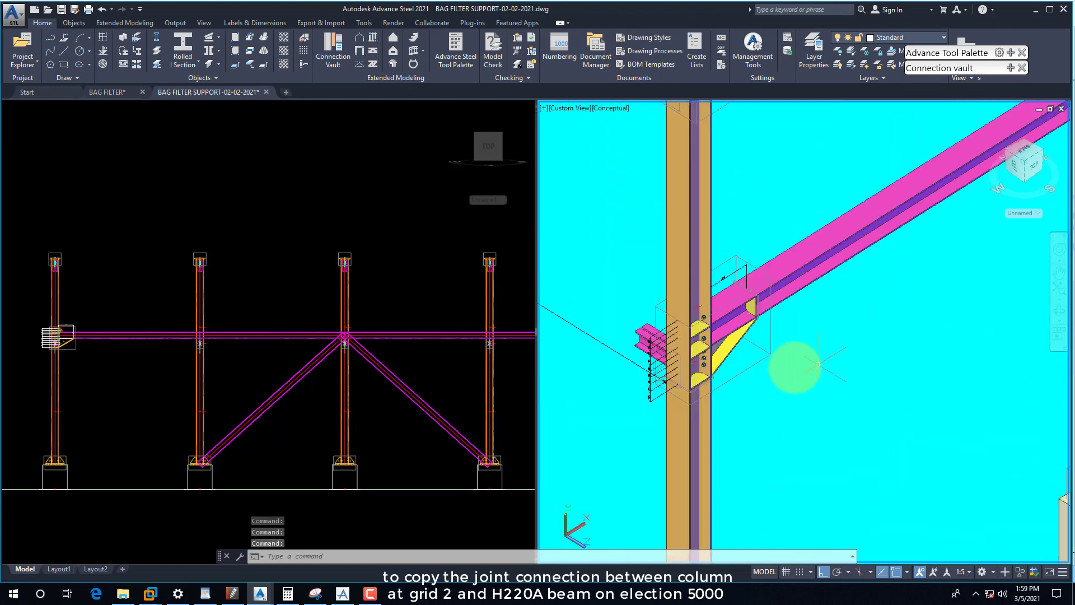
pyautogui.keyDown('shift'); pyautogui.moveTo(792, 360); pyautogui.dragTo(503, 216, button='middle'); pyautogui.keyUp('shift')
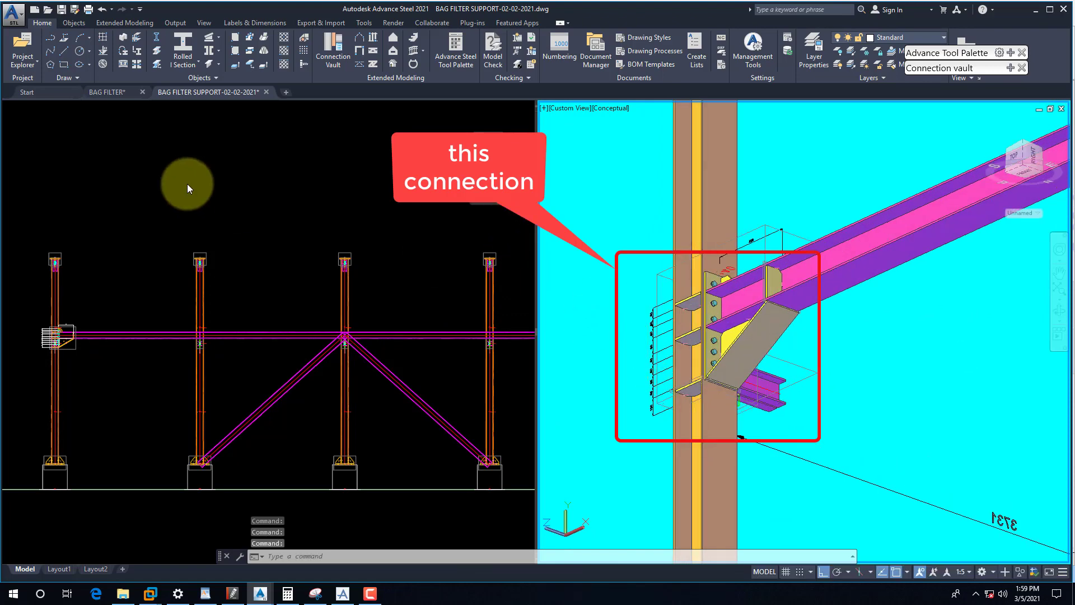
# - Examine the grid 4 joint of the H220A and H240A beams in the front view of the BAG FILTER drawing
pyautogui.click(101, 92)
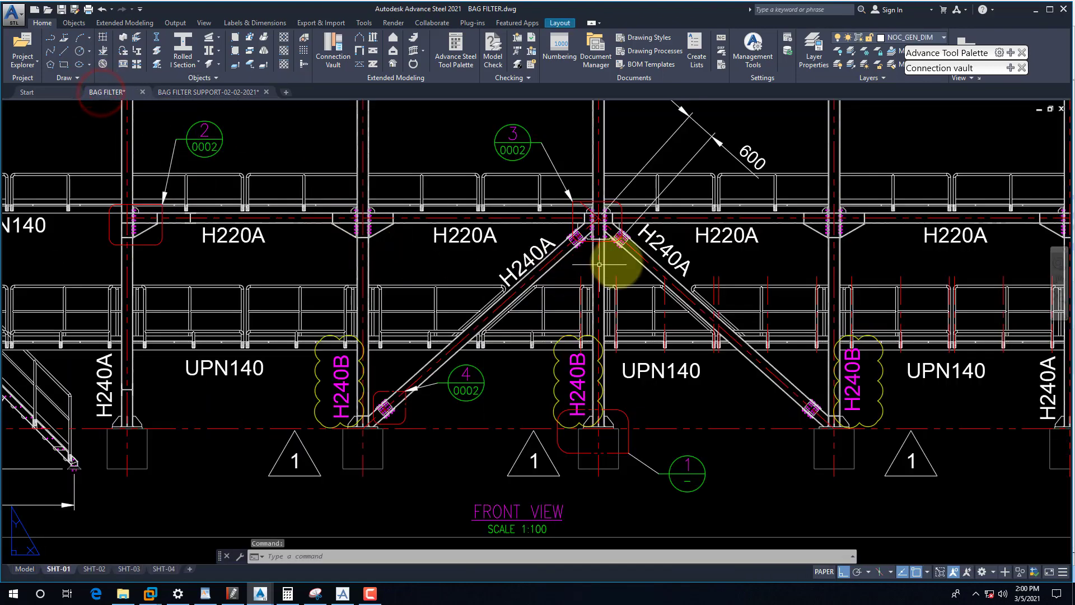
pyautogui.scroll(5, 599, 264)
pyautogui.scroll(-1, 552, 276)
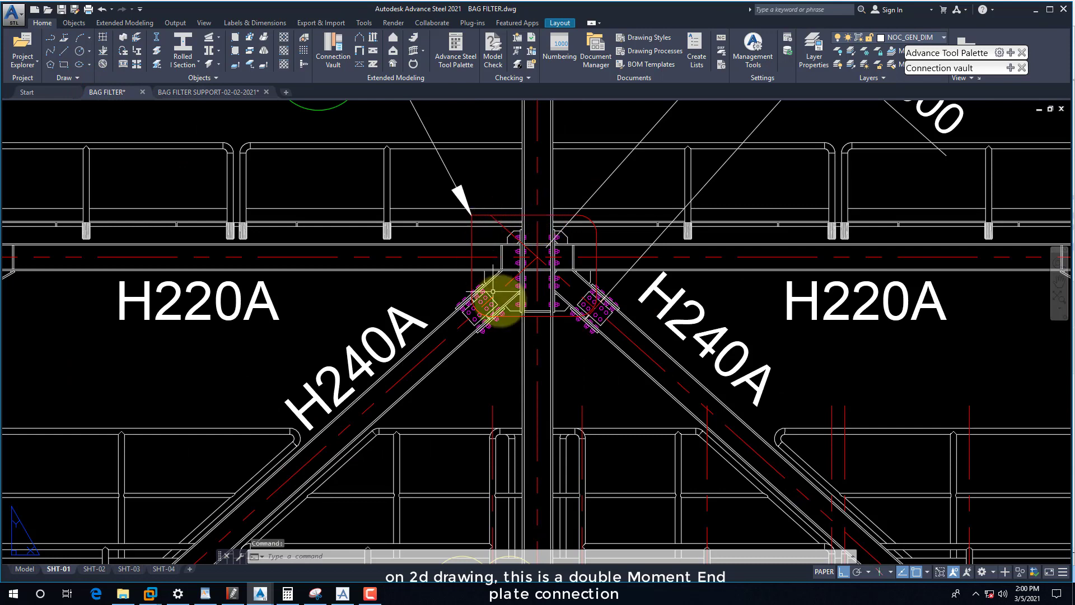
pyautogui.scroll(2, 567, 233)
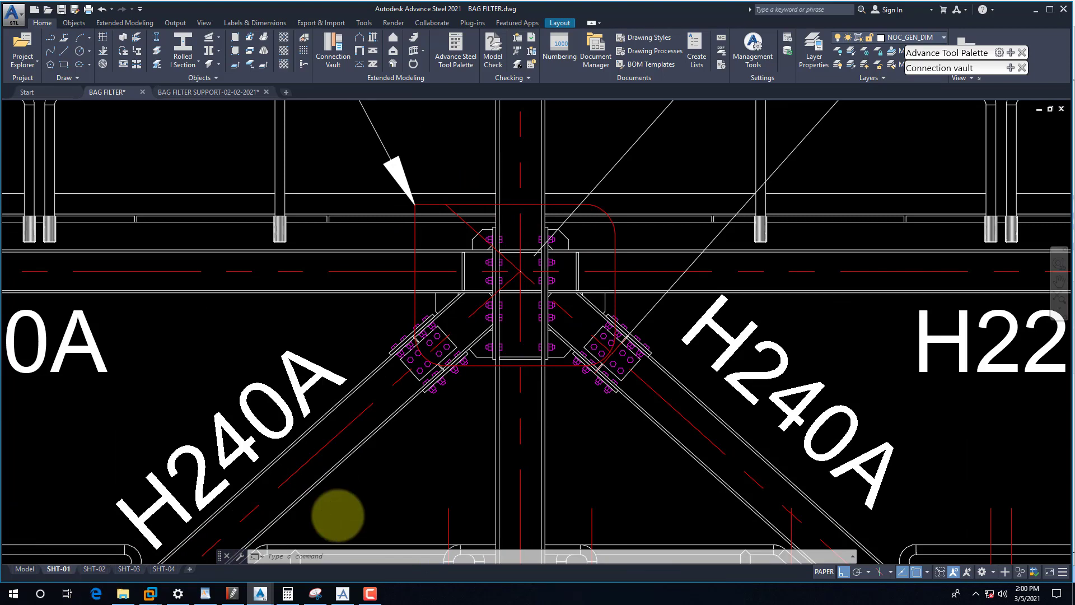
pyautogui.scroll(-4, 336, 511)
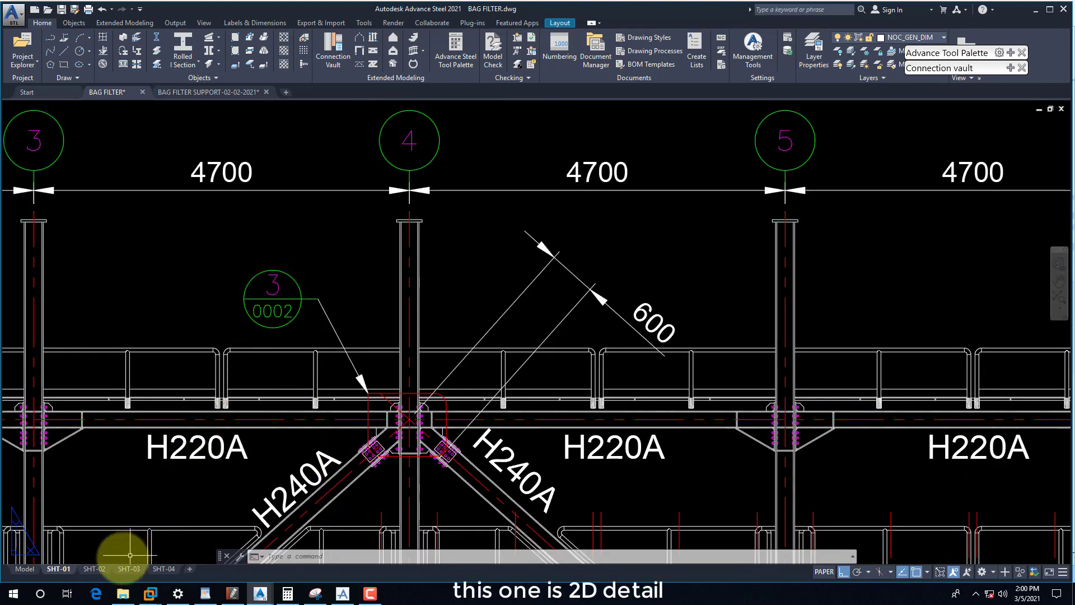
# - Examine Detail 3 of the double moment end plate connection on sheet SHT-02
pyautogui.click(93, 569)
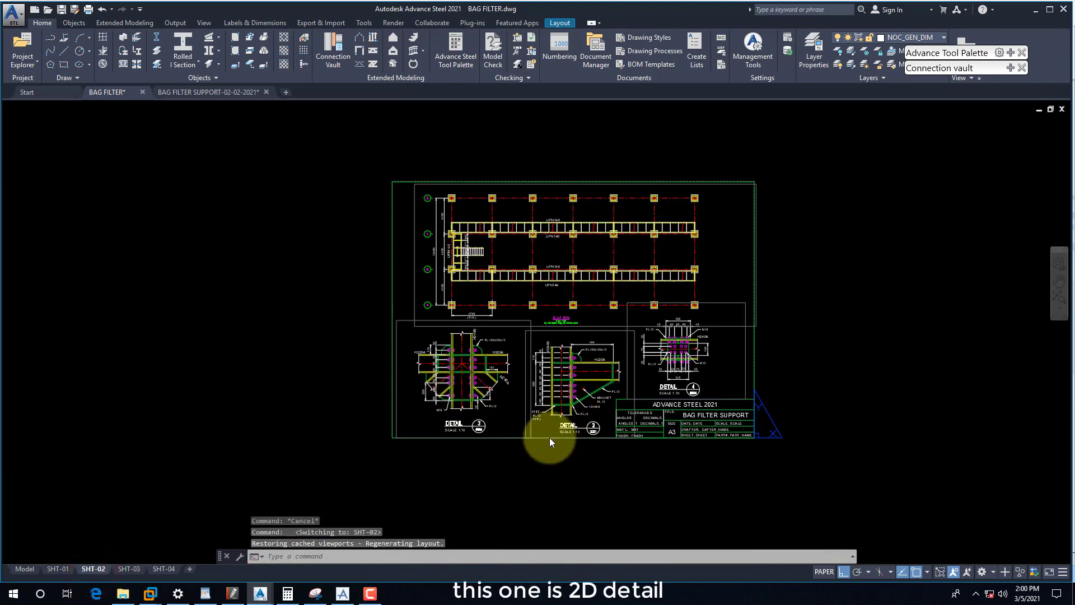
pyautogui.click(528, 461)
pyautogui.scroll(5, 587, 403)
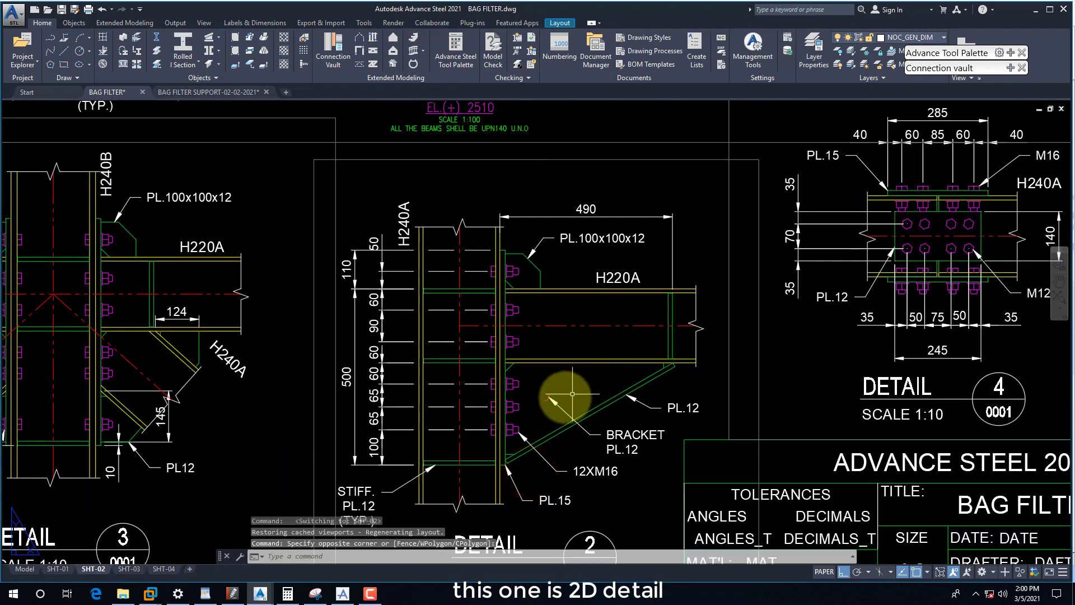
pyautogui.scroll(-3, 560, 392)
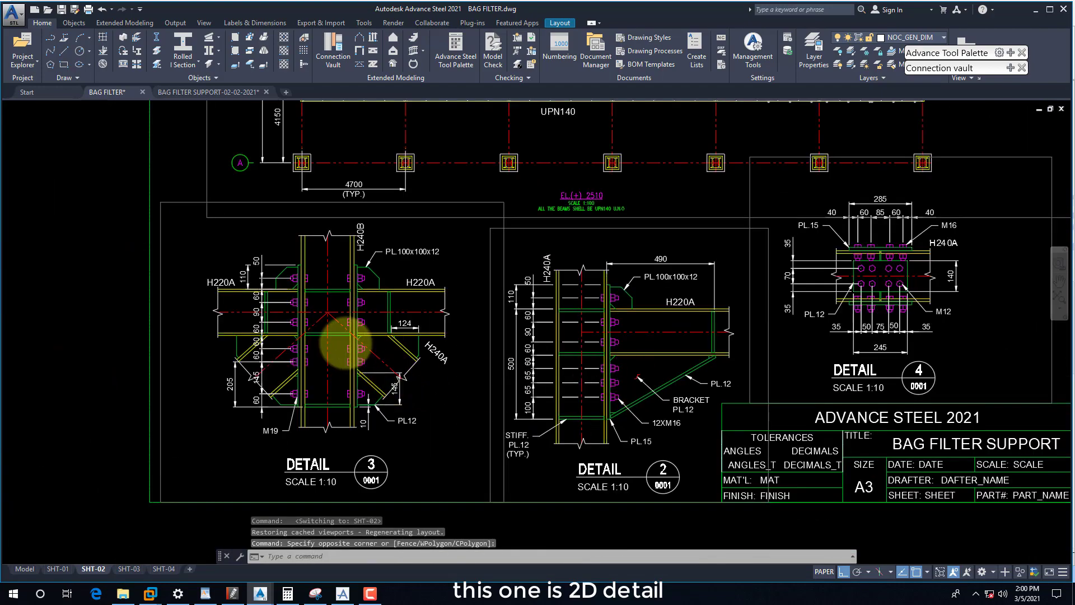
pyautogui.scroll(3, 408, 330)
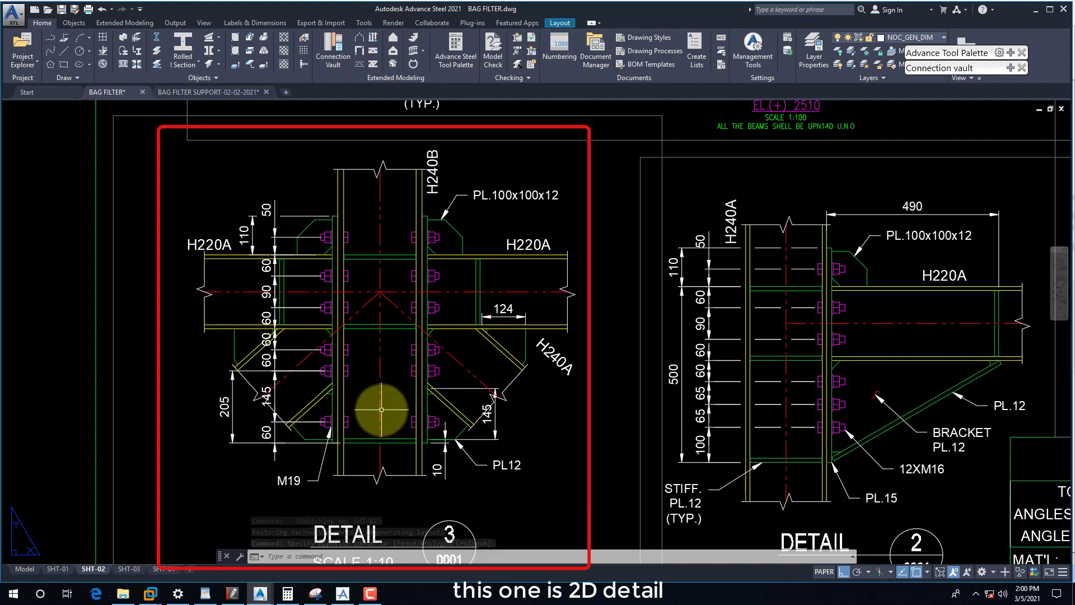
pyautogui.moveTo(384, 403); pyautogui.dragTo(382, 395, button='middle')
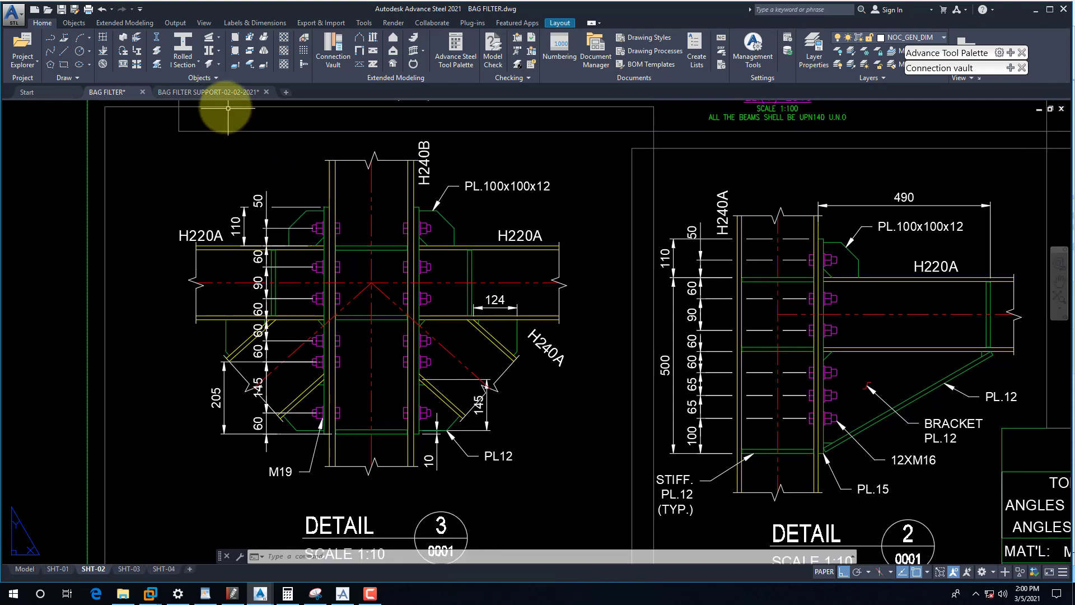
# - In the BAG FILTER SUPPORT-02-02-2021 model, start Create by Template with the grid 2 end plate as the connection part to copy
pyautogui.click(199, 92)
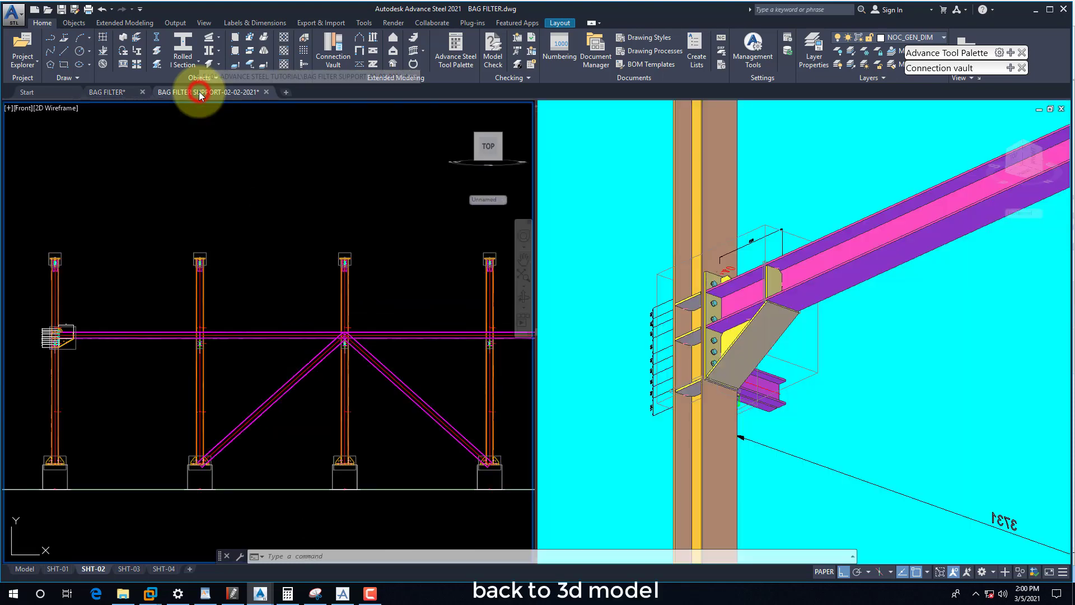
pyautogui.scroll(4, 377, 344)
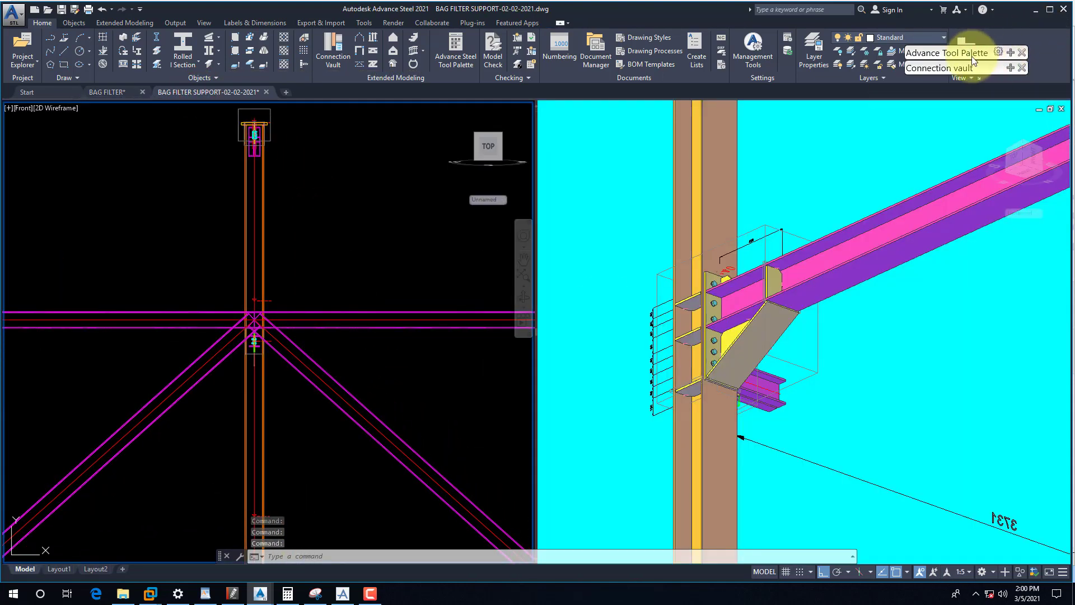
pyautogui.moveTo(952, 109); pyautogui.dragTo(959, 130)
pyautogui.click(980, 127)
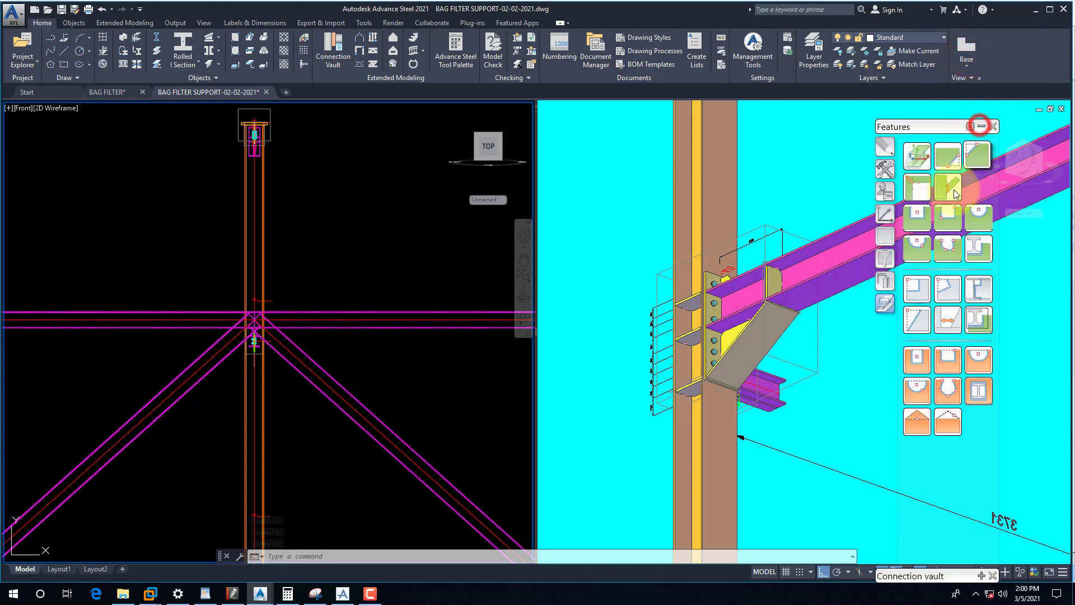
pyautogui.click(885, 282)
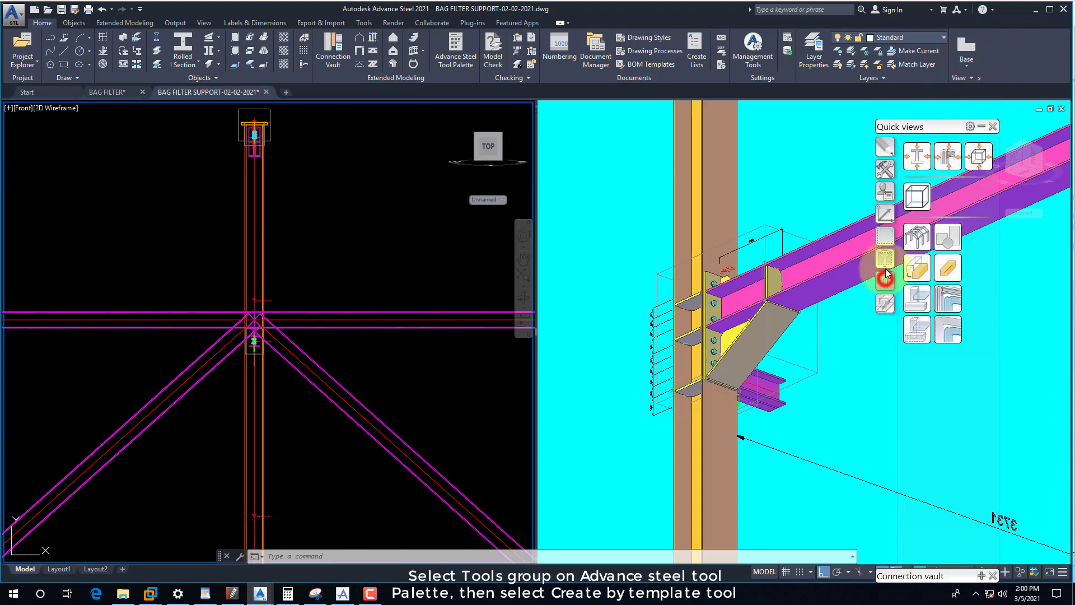
pyautogui.click(884, 170)
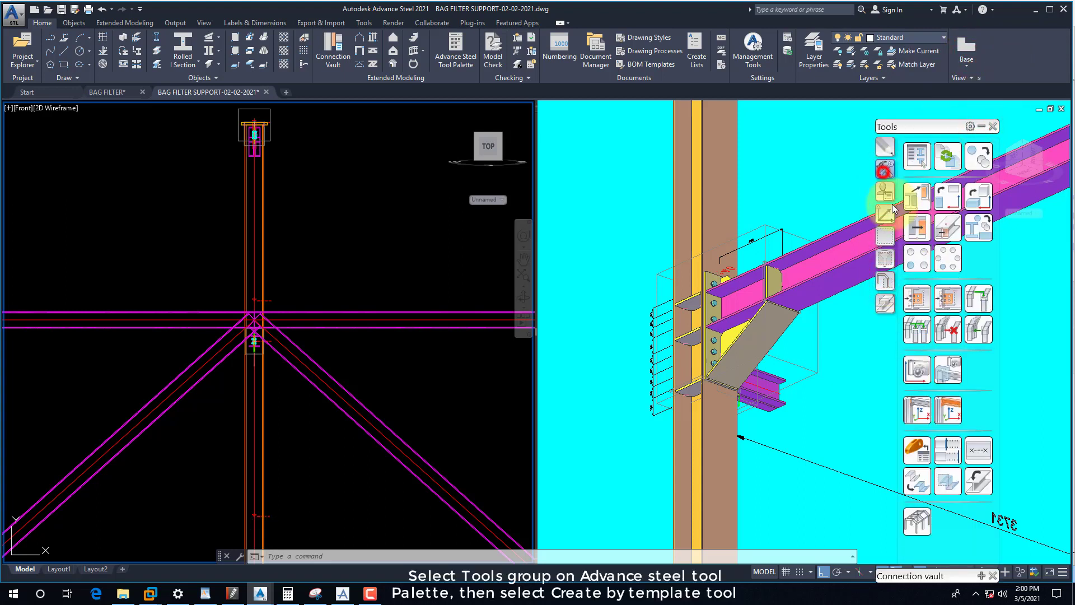
pyautogui.click(924, 304)
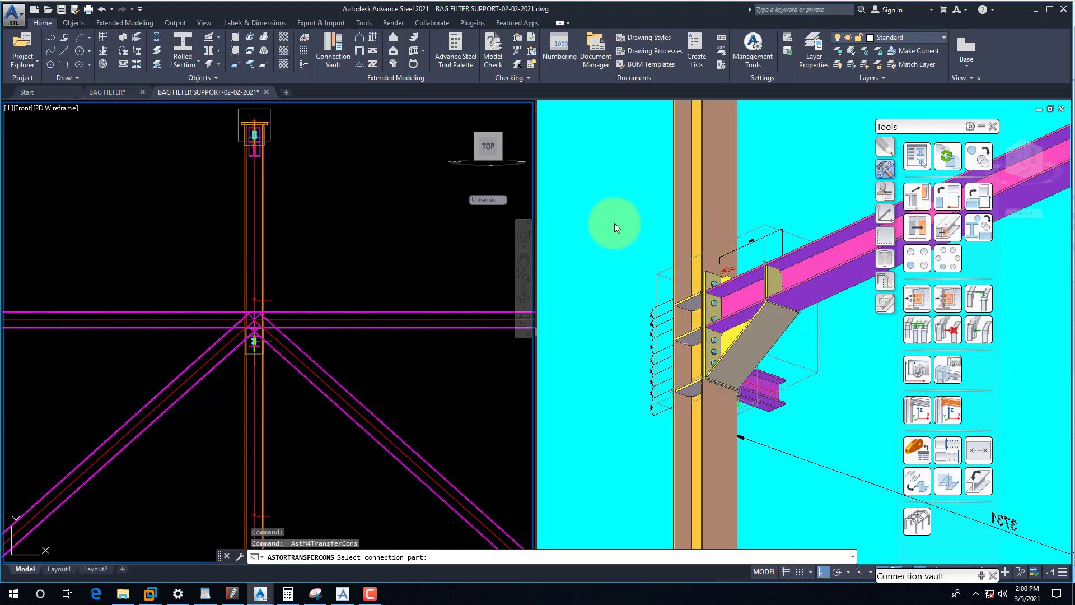
pyautogui.scroll(5, 727, 314)
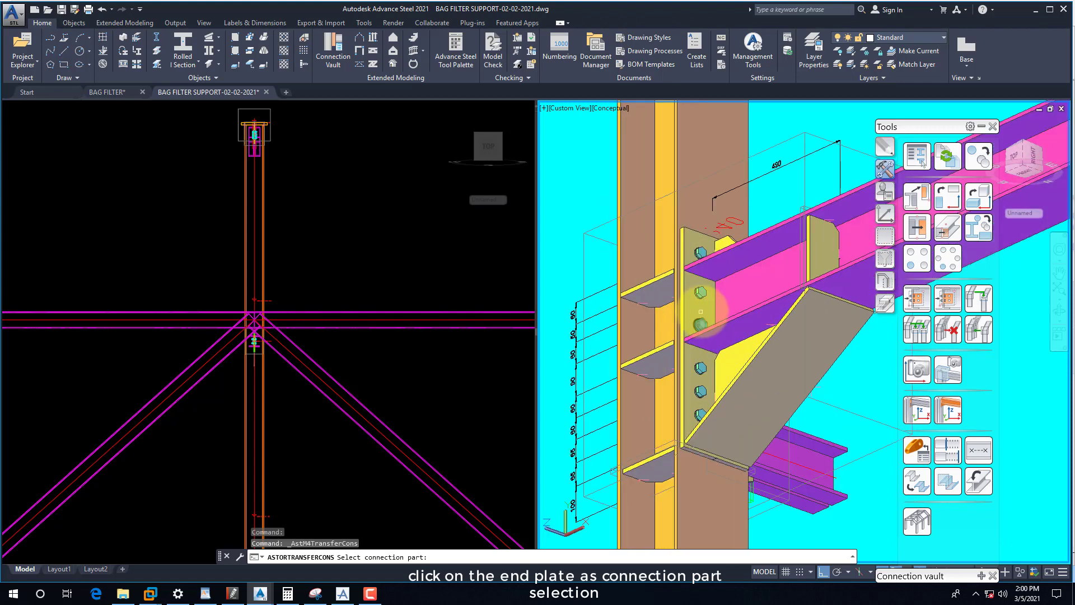
pyautogui.click(700, 311)
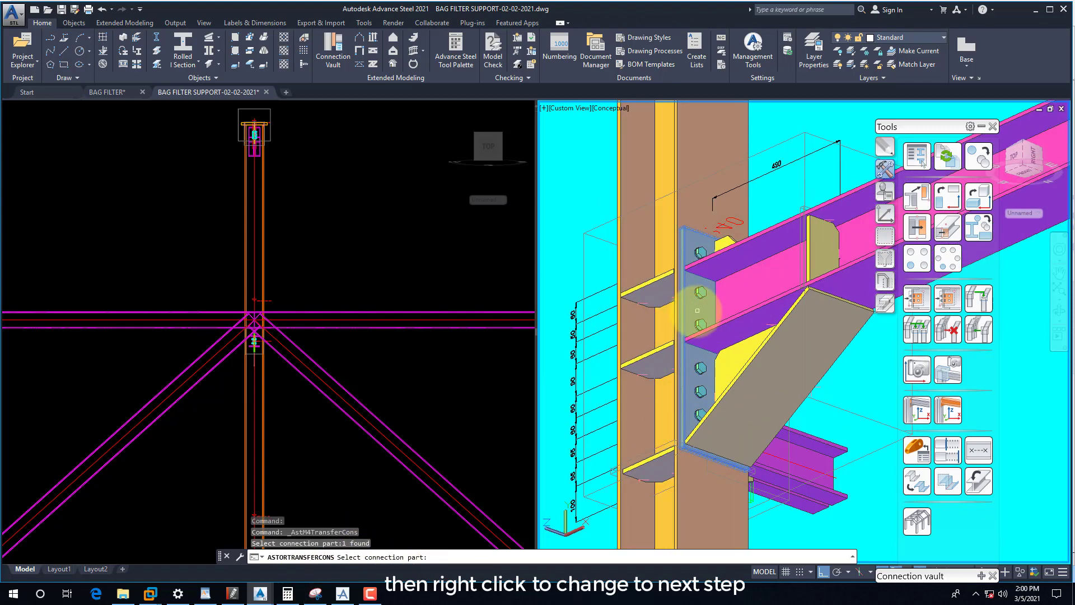
pyautogui.rightClick(695, 309)
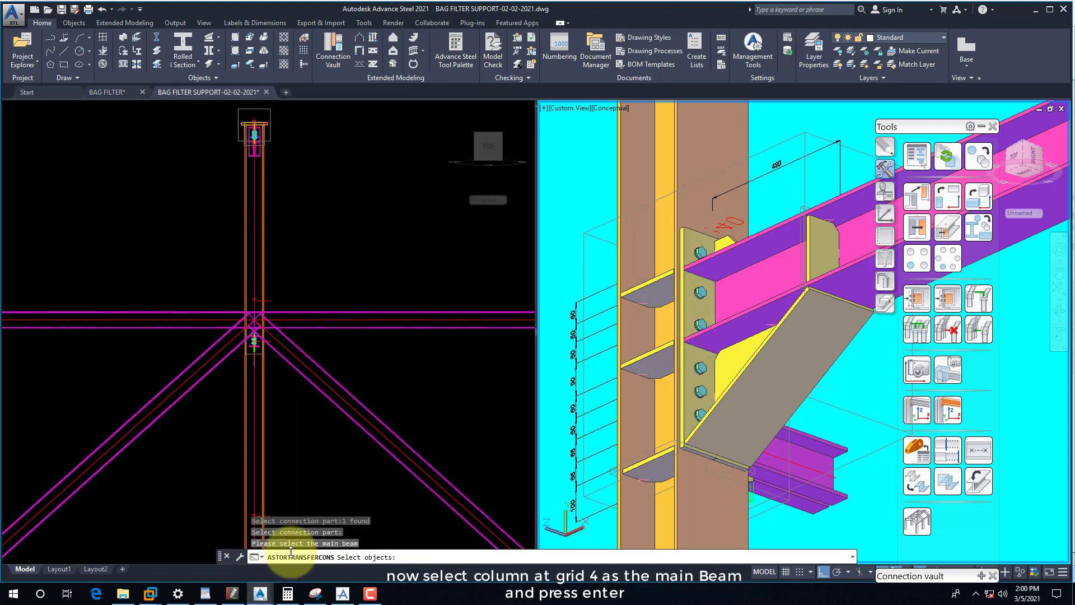
# - Copy the connection to grid 4 with the column as main beam and the left H220A beam at elevation 5000 as secondary beam
pyautogui.click(322, 343)
pyautogui.scroll(-4, 330, 344)
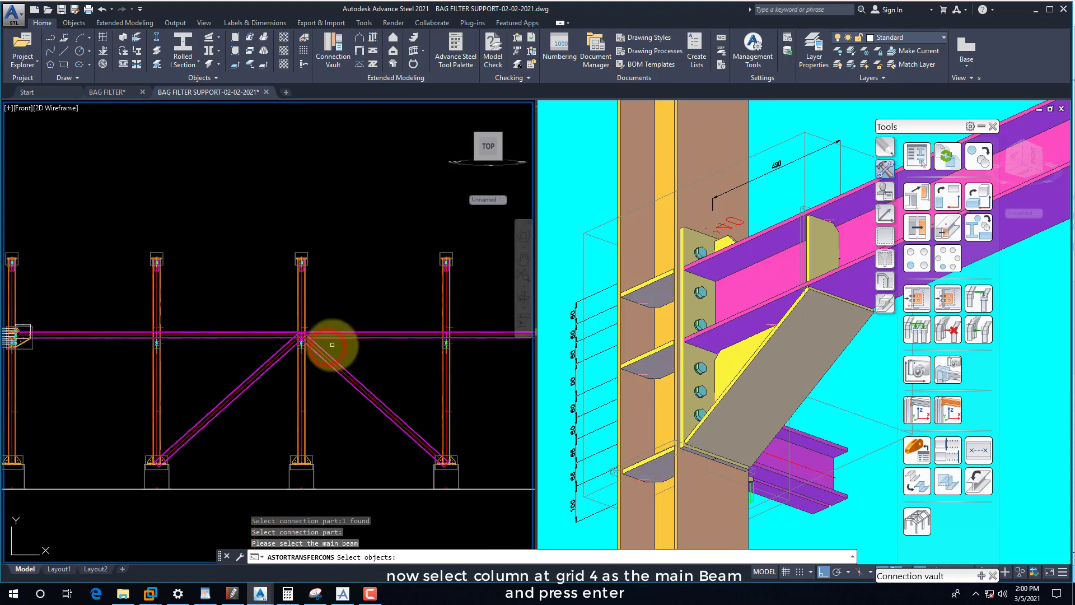
pyautogui.click(301, 347)
pyautogui.scroll(3, 289, 315)
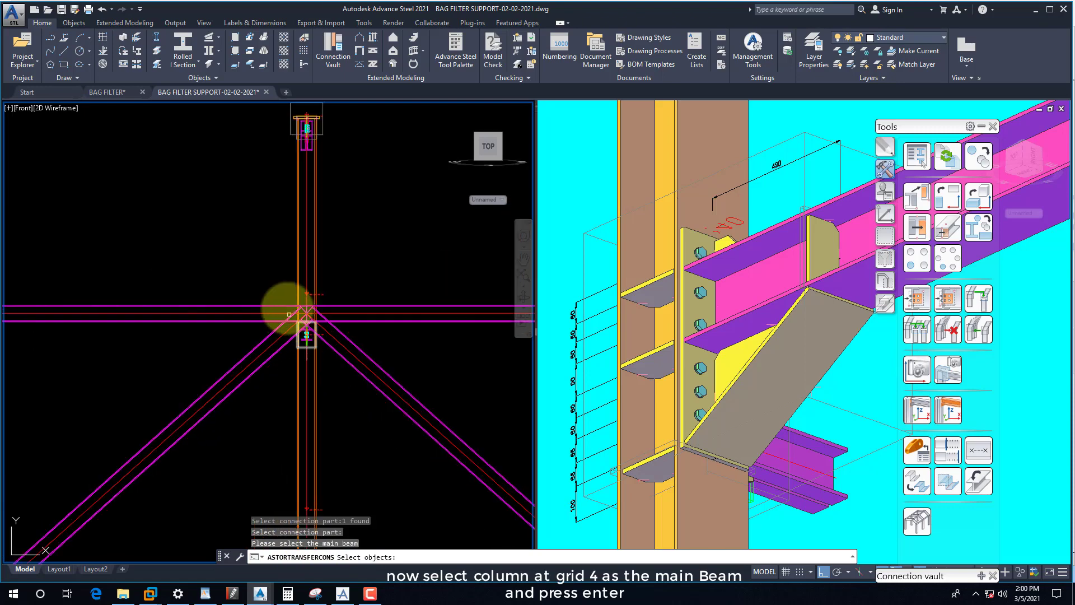
pyautogui.click(299, 281)
pyautogui.press('Return')
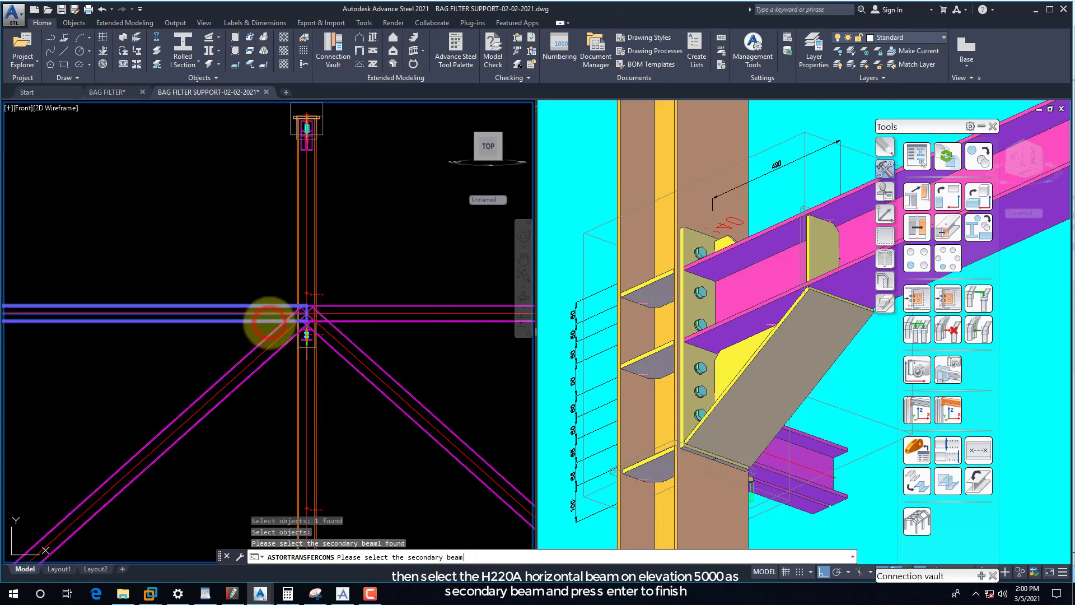
pyautogui.press('Return')
pyautogui.scroll(3, 287, 316)
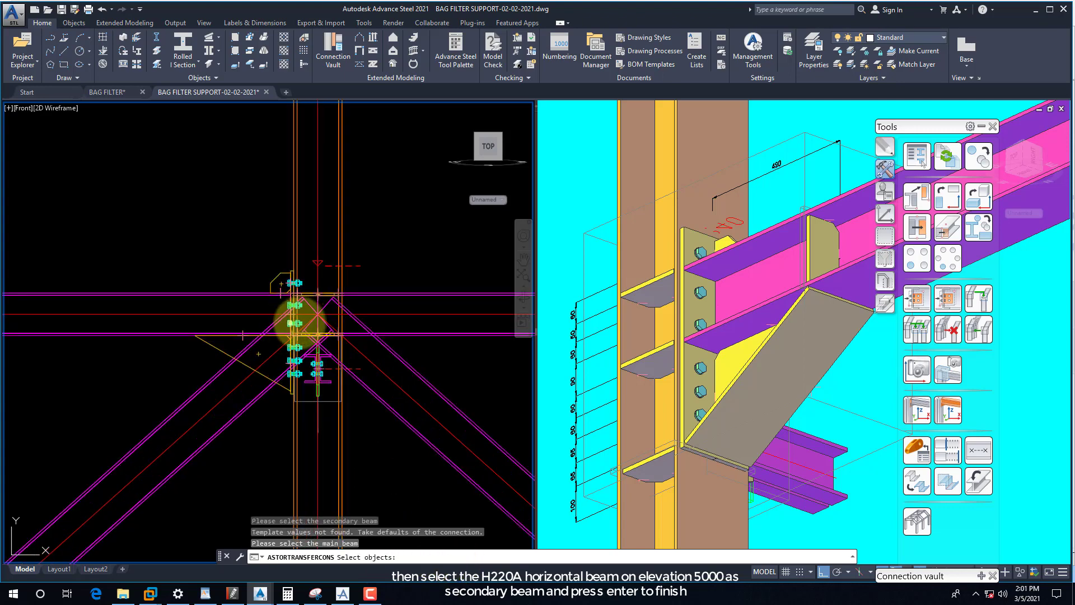
pyautogui.press('Escape')
pyautogui.click(984, 126)
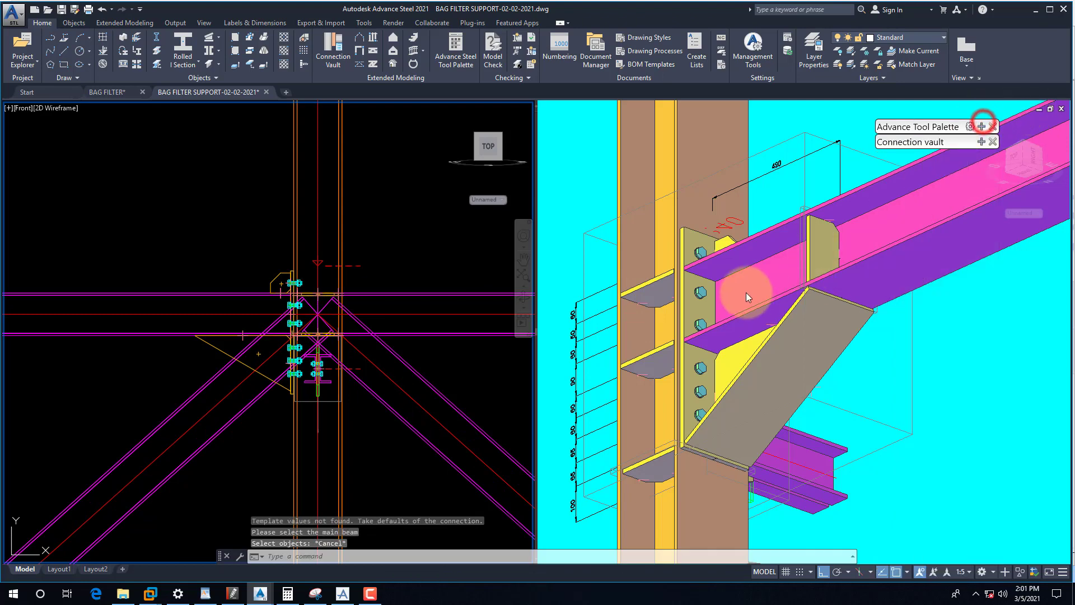
# - Examine the copied moment end plate connection and its bottom stiffener at the grid 4 column in the 3D view
pyautogui.scroll(-5, 785, 183)
pyautogui.moveTo(576, 241); pyautogui.dragTo(684, 232, button='middle')
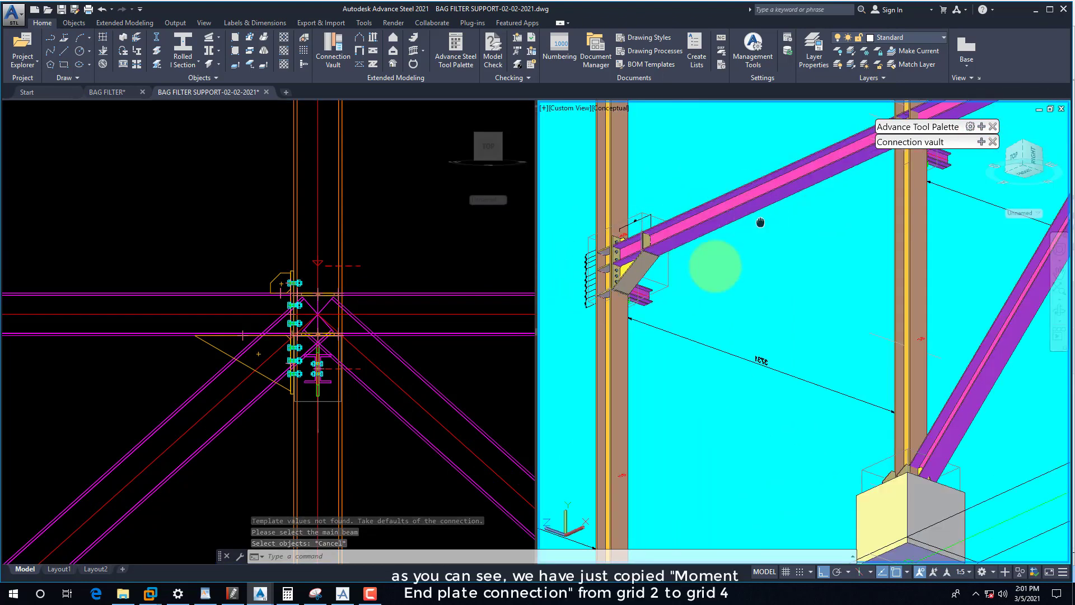
pyautogui.scroll(2, 643, 263)
pyautogui.scroll(3, 921, 286)
pyautogui.keyDown('shift'); pyautogui.moveTo(921, 288); pyautogui.dragTo(764, 238, button='middle'); pyautogui.keyUp('shift')
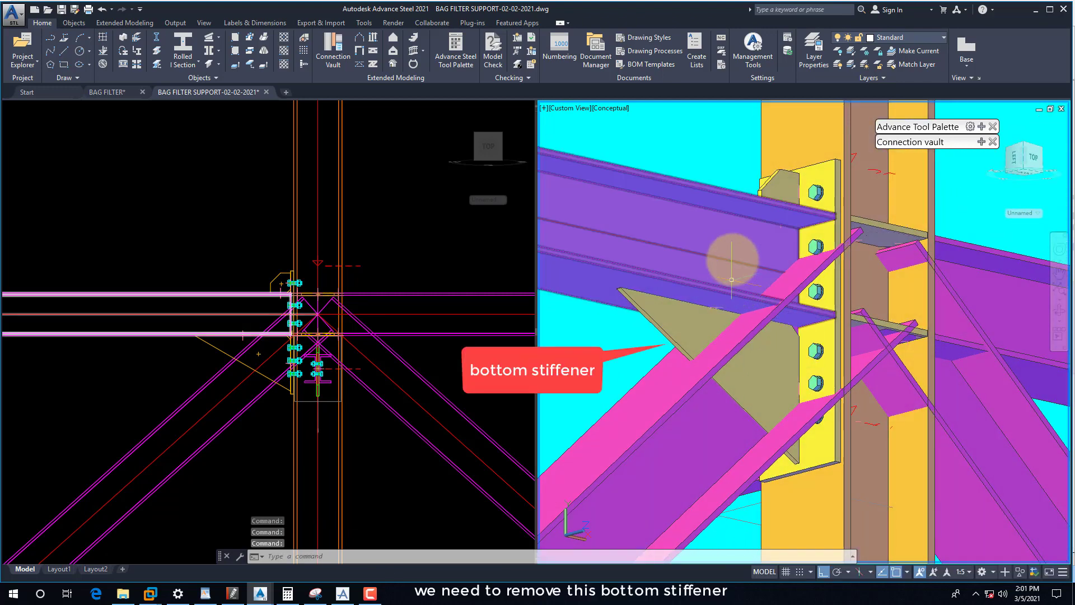
pyautogui.scroll(-2, 690, 318)
pyautogui.moveTo(691, 318)
pyautogui.keyDown('shift'); pyautogui.mouseDown(button='middle')
pyautogui.moveTo(648, 247)
pyautogui.moveTo(666, 316)
pyautogui.moveTo(679, 317)
pyautogui.mouseUp(button='middle'); pyautogui.keyUp('shift')
pyautogui.press('Escape')
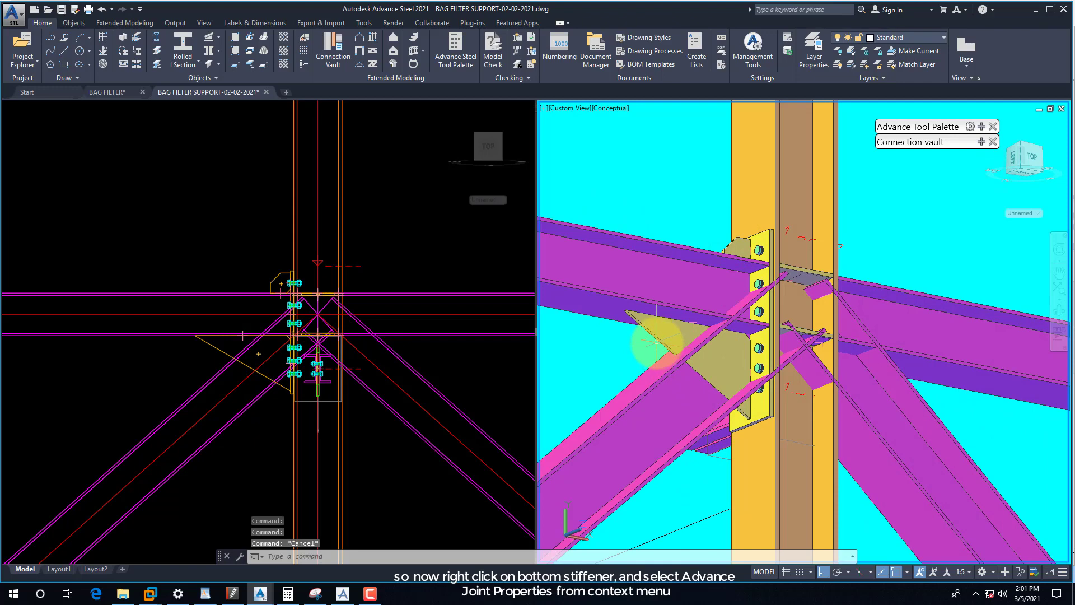
# - Remove the bottom stiffener from the grid 4 moment end plate connection by disabling Create bottom stiffener in its joint properties
pyautogui.click(658, 341)
pyautogui.rightClick(660, 341)
pyautogui.click(662, 401)
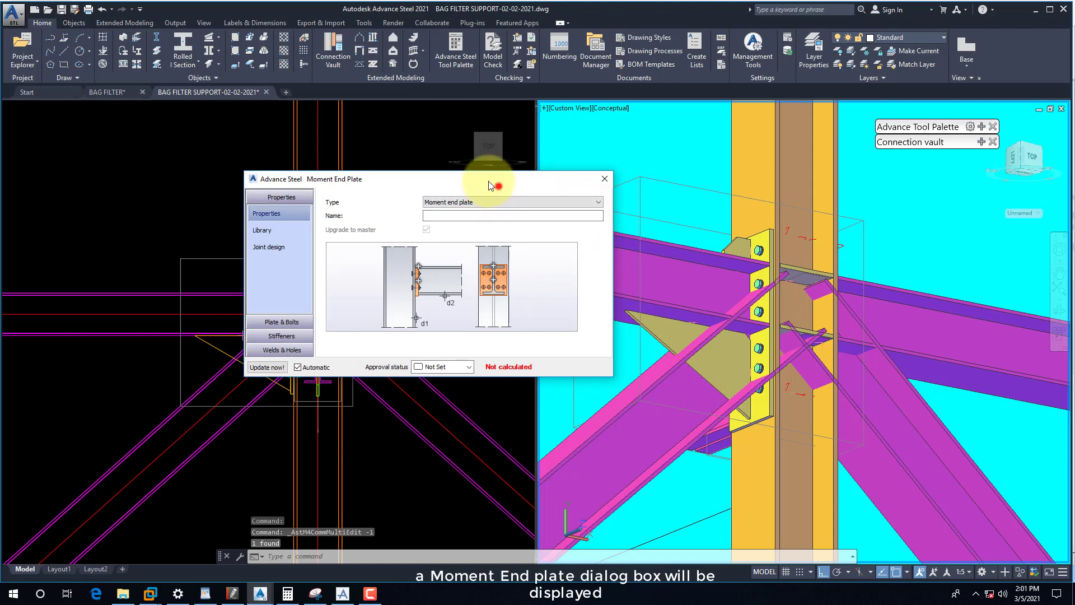
pyautogui.moveTo(488, 185); pyautogui.dragTo(419, 174)
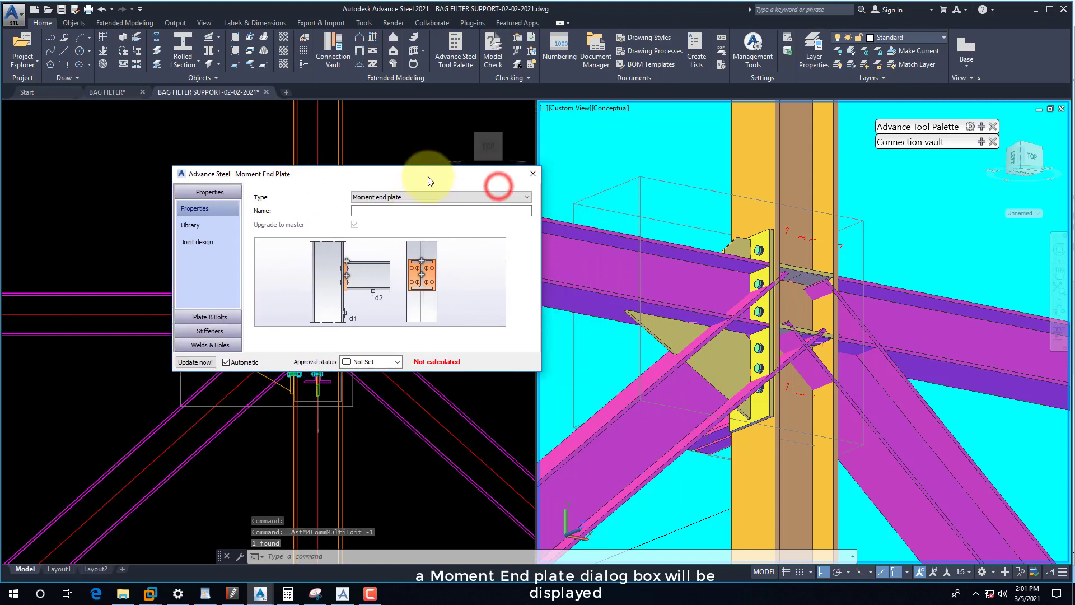
pyautogui.click(218, 317)
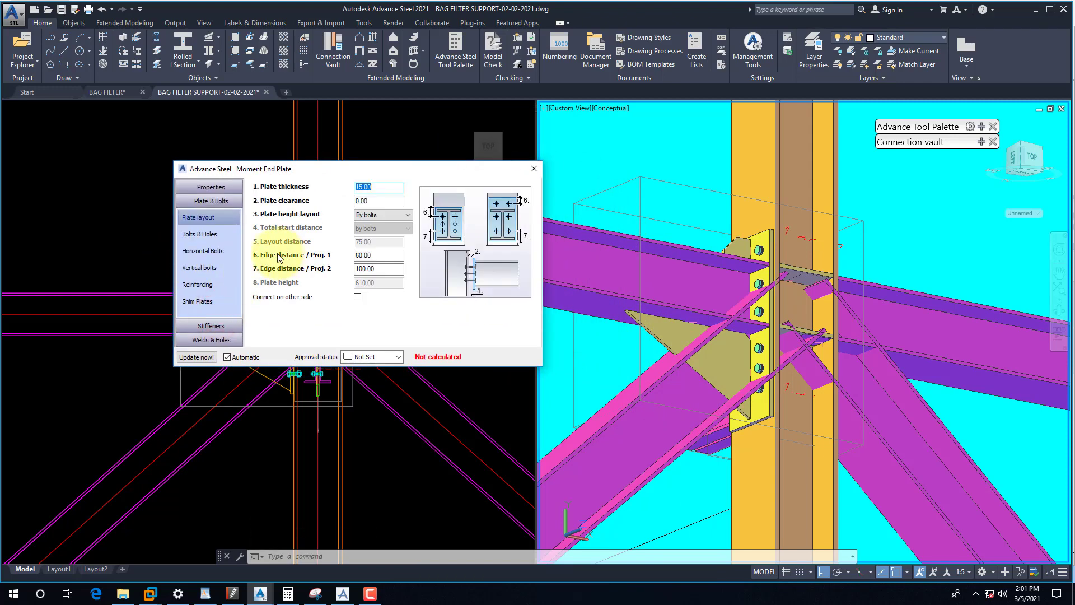
pyautogui.click(202, 250)
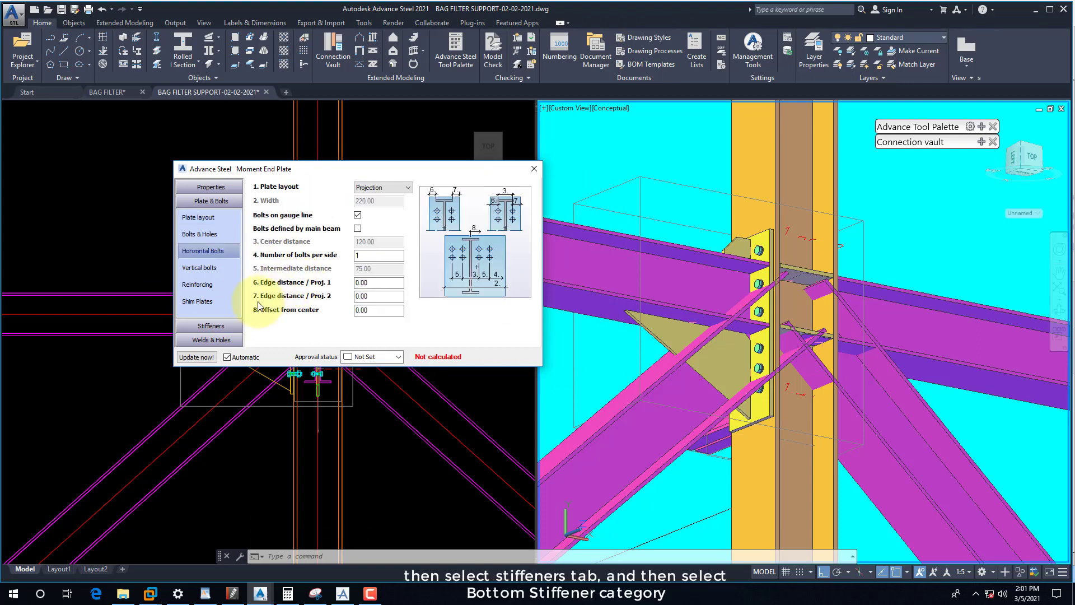
pyautogui.click(228, 327)
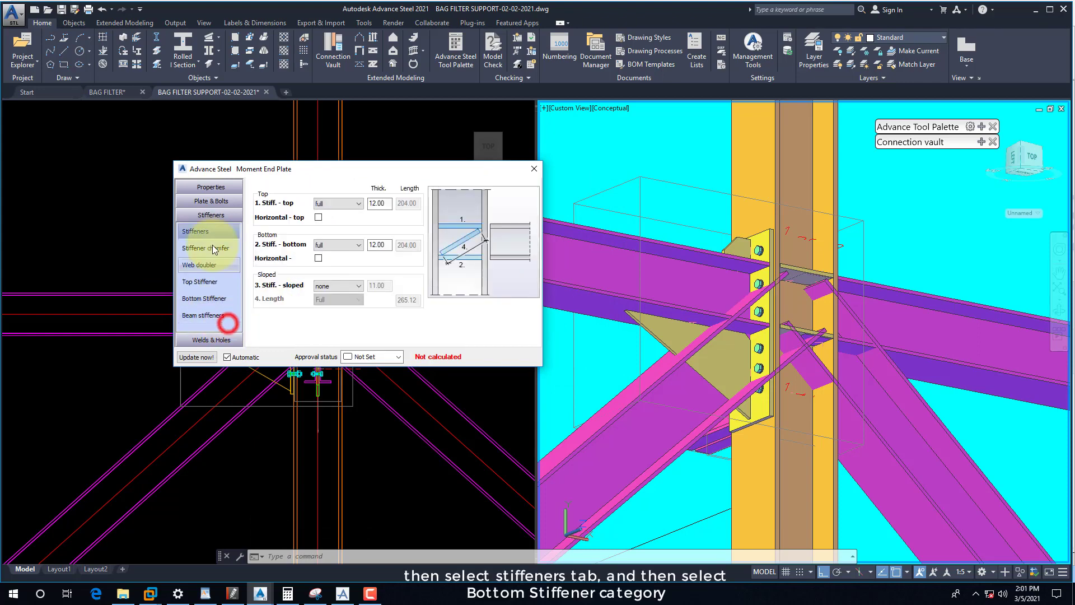
pyautogui.click(205, 303)
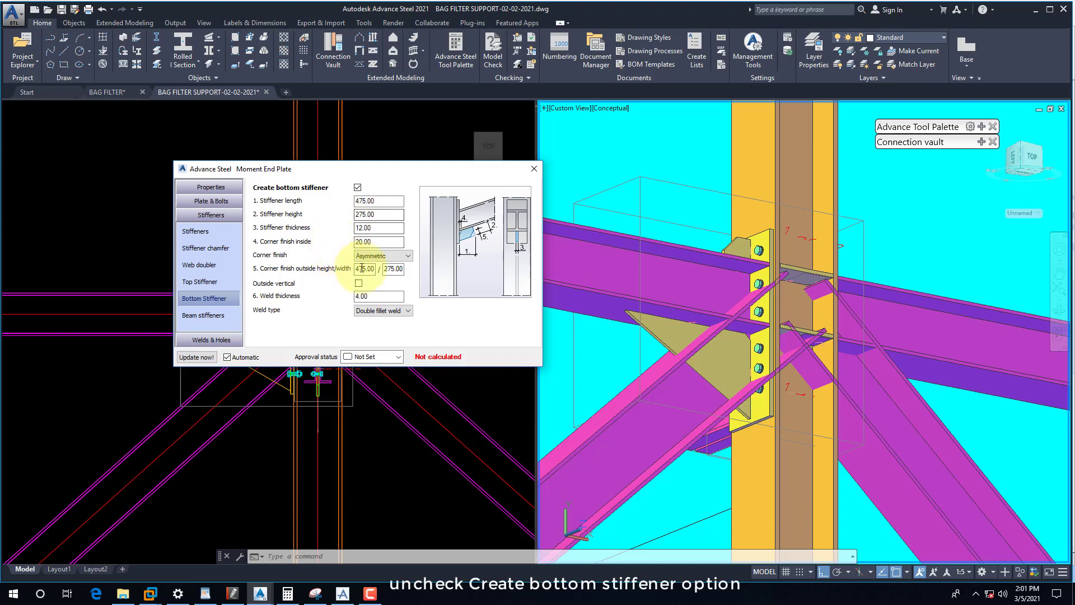
pyautogui.click(357, 188)
pyautogui.click(532, 169)
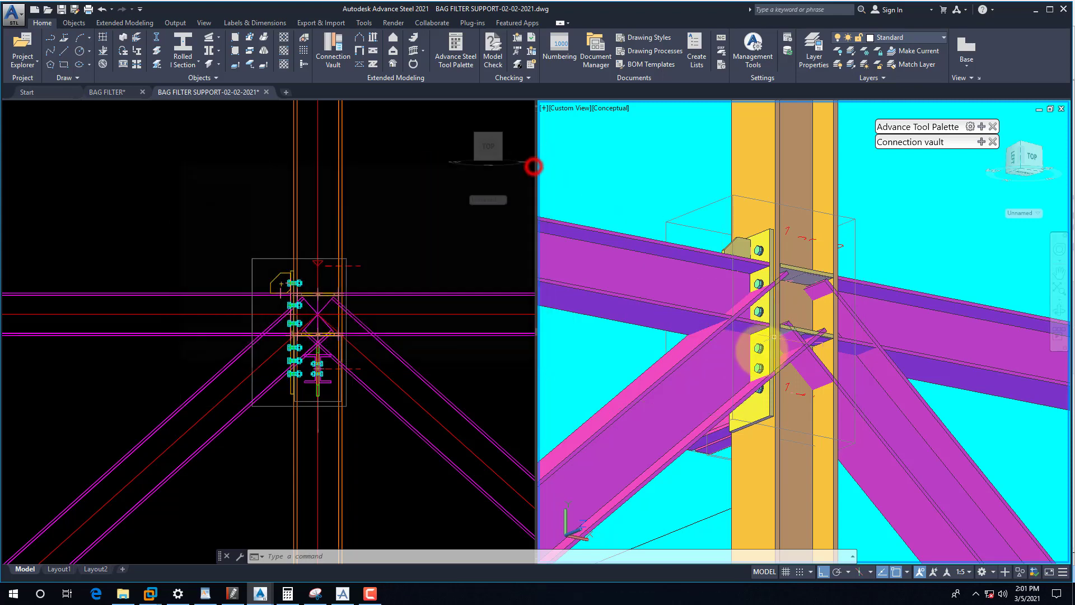
# - Compare the left diagonal beam's end at the grid 4 joint with the H240A cuts shown in Detail 3 of the BAG FILTER drawing
pyautogui.click(115, 92)
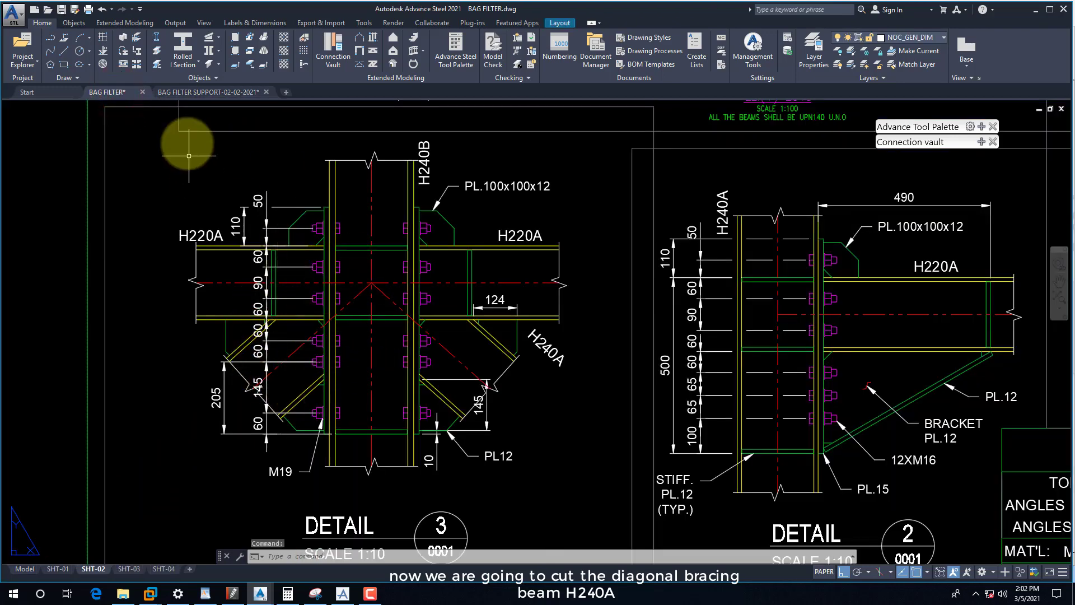
pyautogui.click(210, 96)
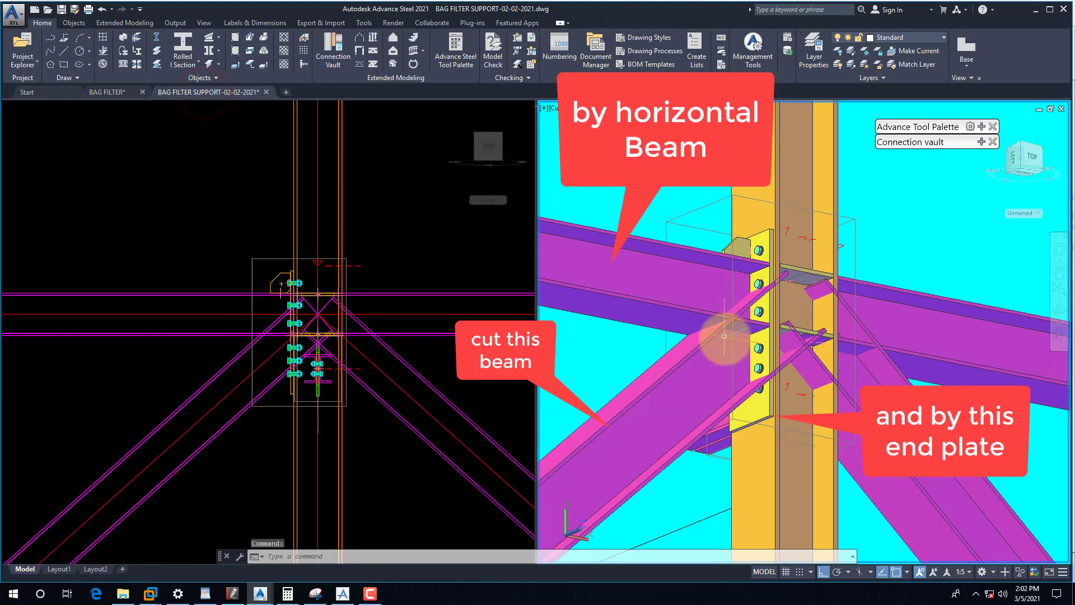
pyautogui.moveTo(715, 336)
pyautogui.keyDown('shift'); pyautogui.mouseDown(button='middle')
pyautogui.moveTo(713, 401)
pyautogui.moveTo(700, 259)
pyautogui.moveTo(696, 470)
pyautogui.moveTo(932, 453)
pyautogui.moveTo(739, 384)
pyautogui.moveTo(724, 360)
pyautogui.moveTo(715, 365)
pyautogui.moveTo(718, 341)
pyautogui.moveTo(652, 347)
pyautogui.moveTo(696, 350)
pyautogui.moveTo(679, 384)
pyautogui.moveTo(688, 374)
pyautogui.mouseUp(button='middle'); pyautogui.keyUp('shift')
pyautogui.scroll(2, 688, 373)
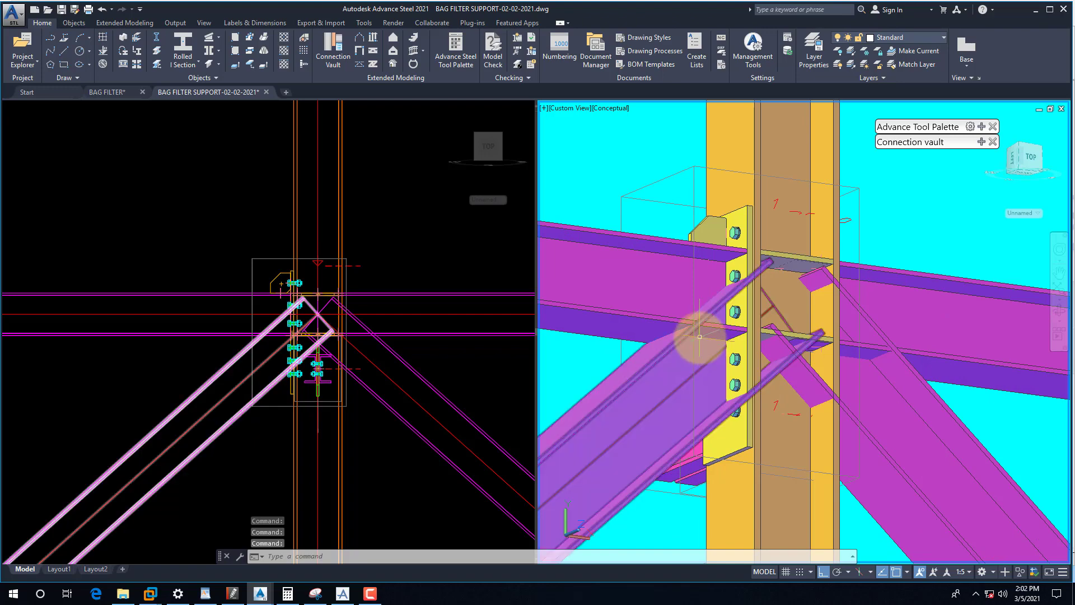
pyautogui.click(122, 96)
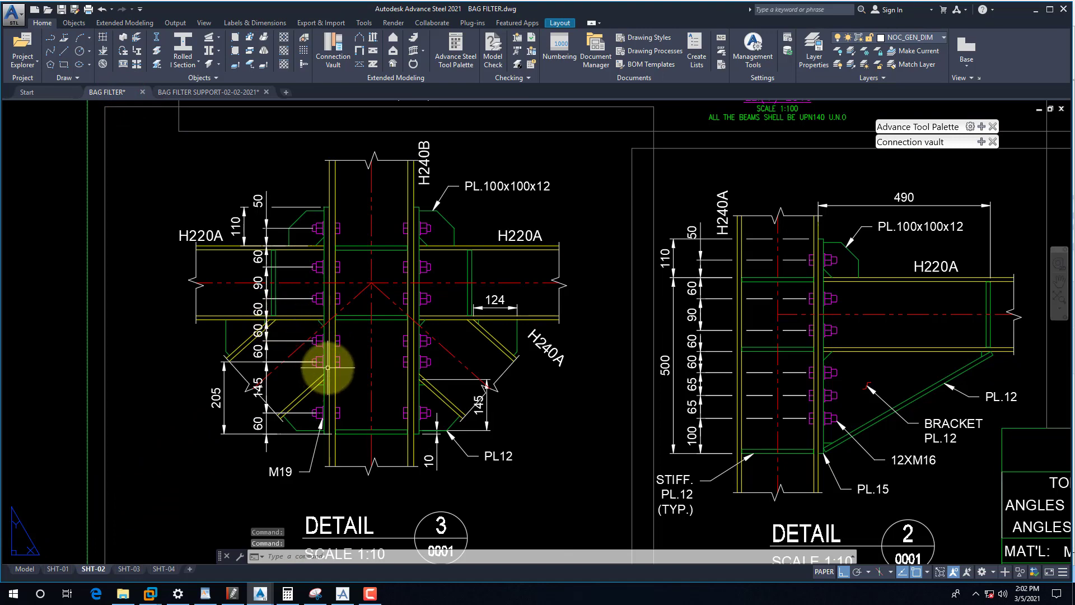
pyautogui.click(185, 93)
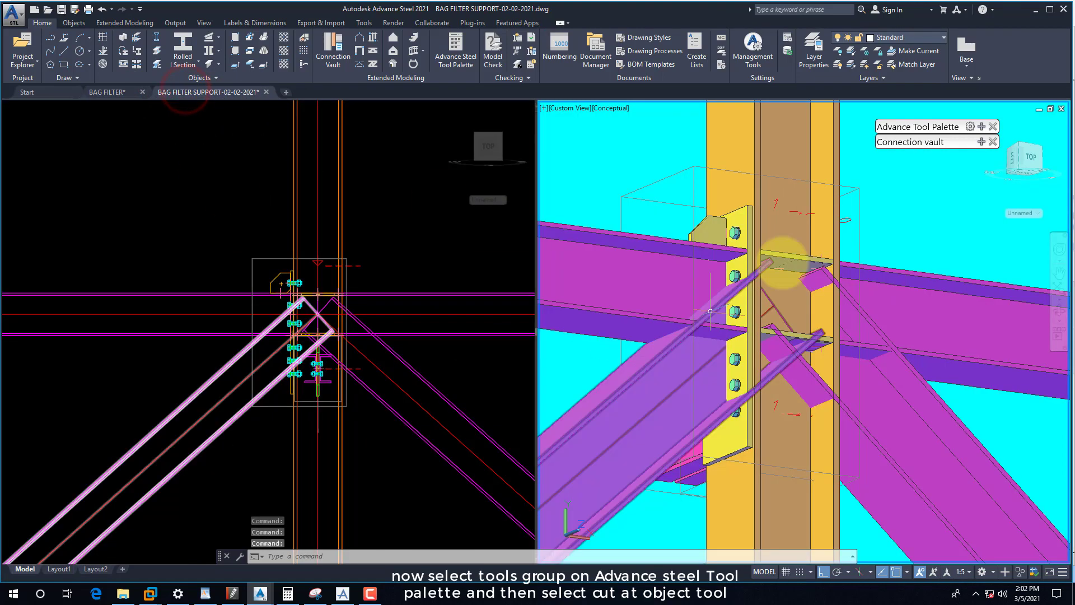
# - Cut the left diagonal bracing beam at grid 4 against the horizontal H220A beam with Cut at Object, keeping the default Saw cut - Flange settings
pyautogui.click(982, 127)
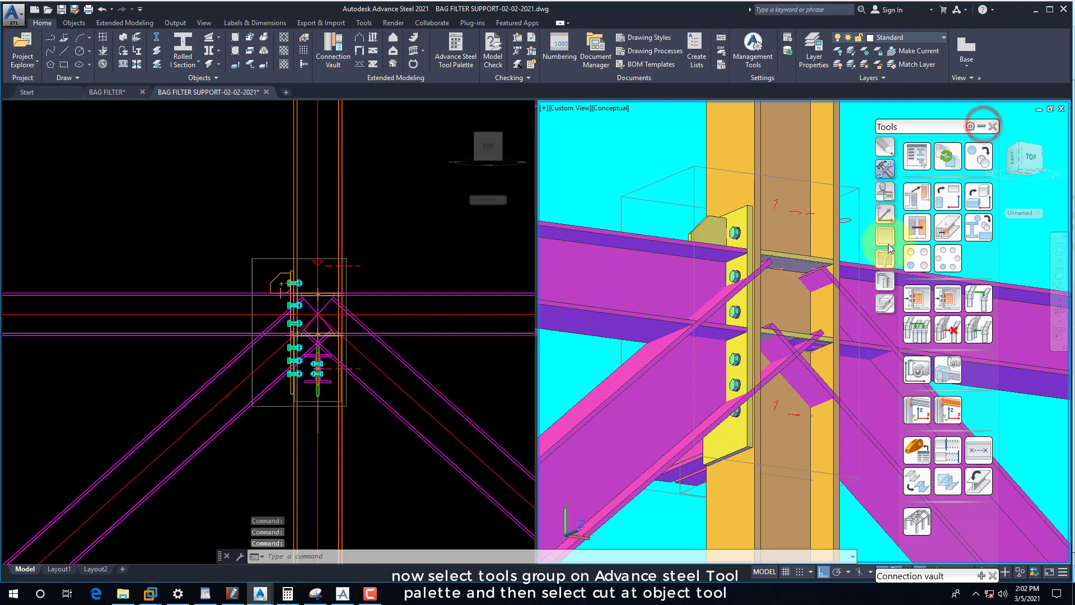
pyautogui.click(885, 303)
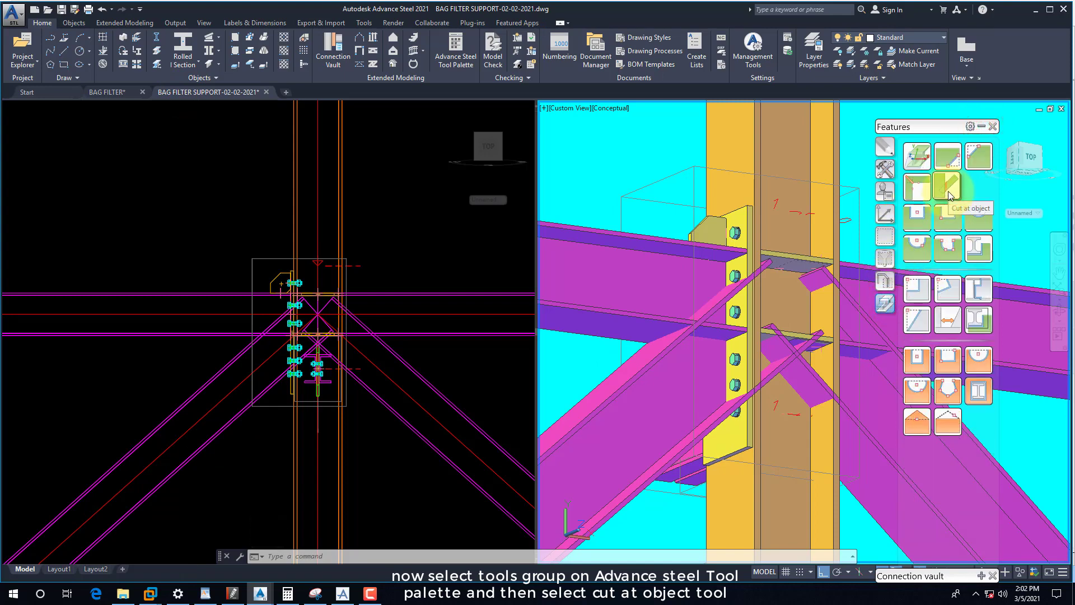
pyautogui.click(948, 196)
pyautogui.moveTo(766, 327); pyautogui.dragTo(722, 286, button='middle')
pyautogui.click(619, 281)
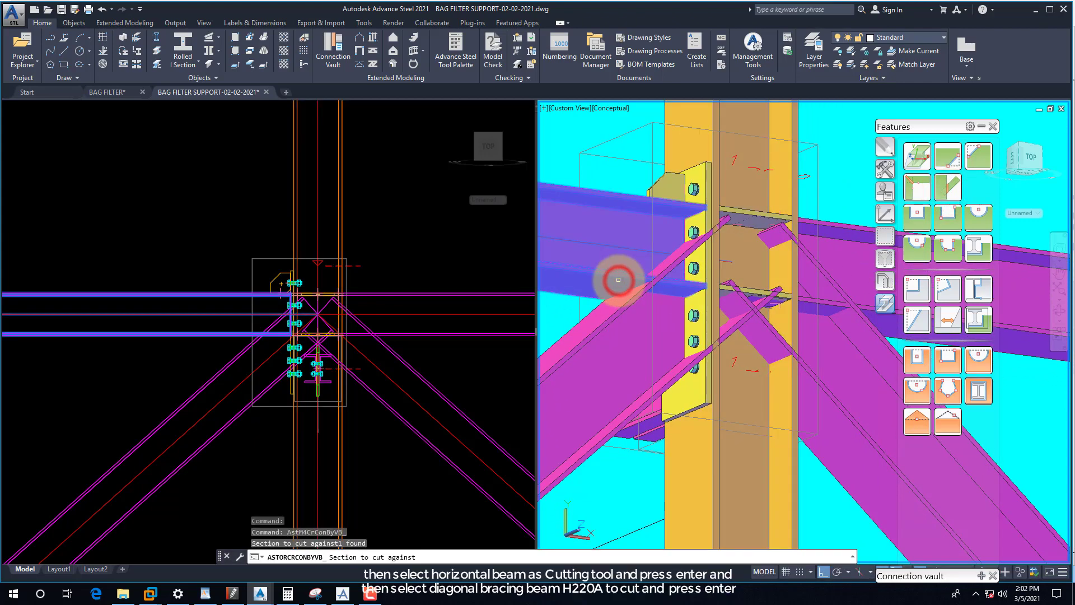
pyautogui.press('Return')
pyautogui.click(626, 299)
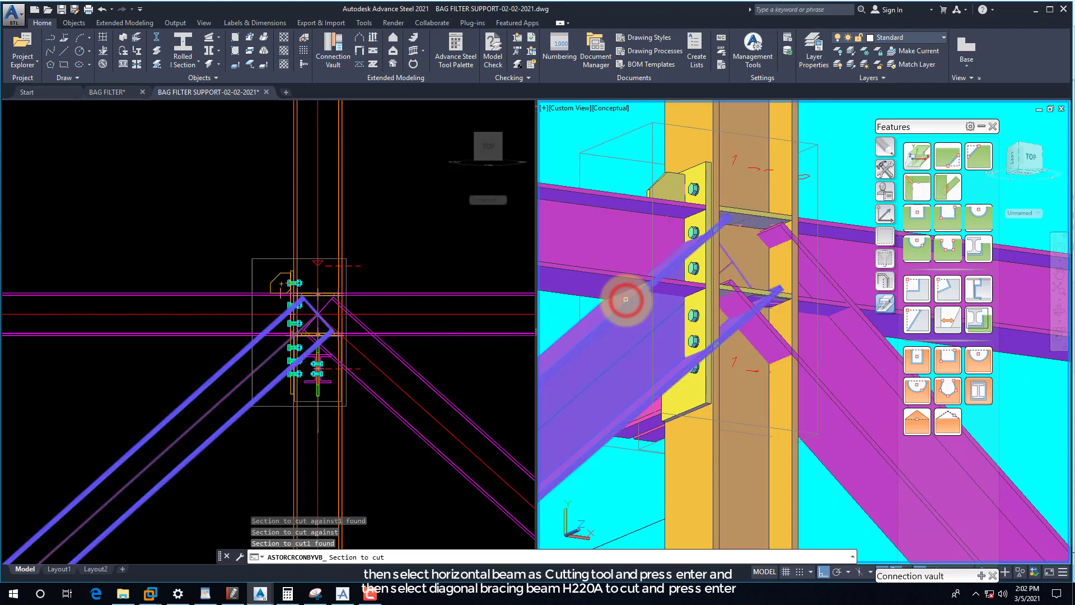
pyautogui.press('Return')
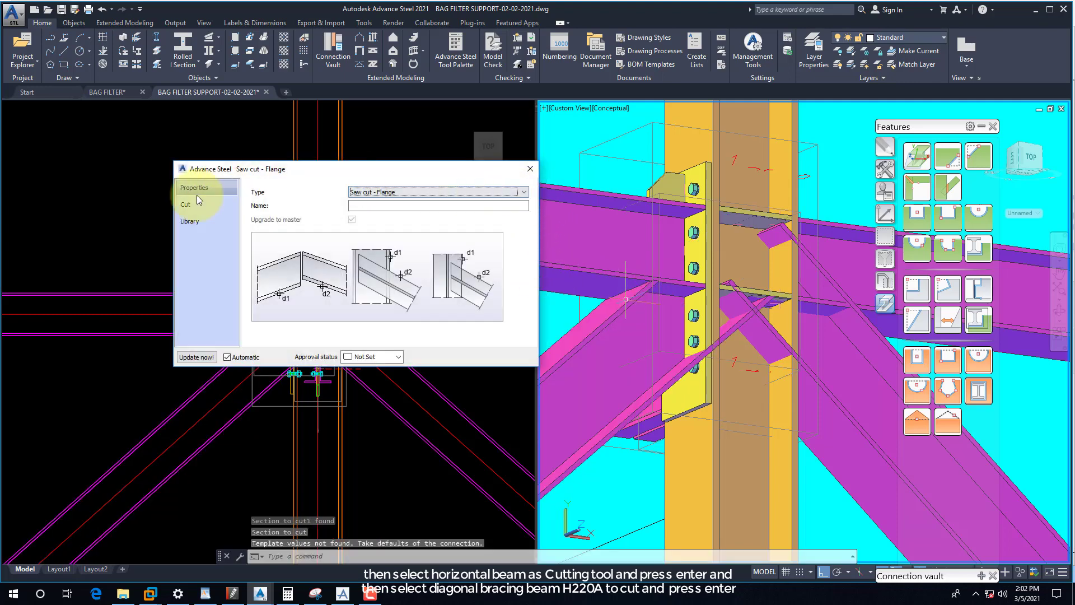
pyautogui.click(529, 170)
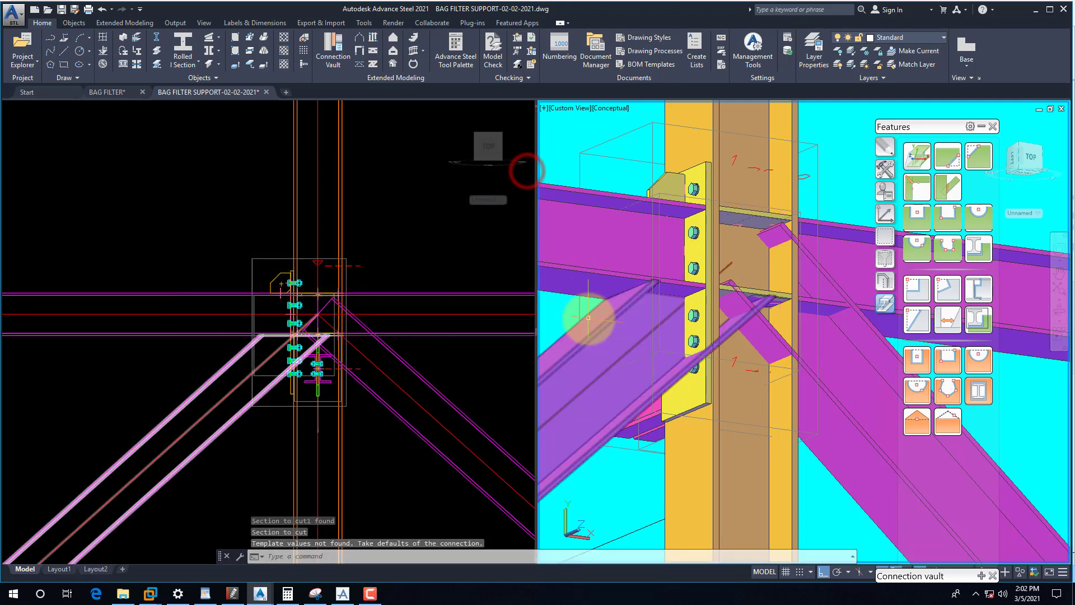
pyautogui.press('Return')
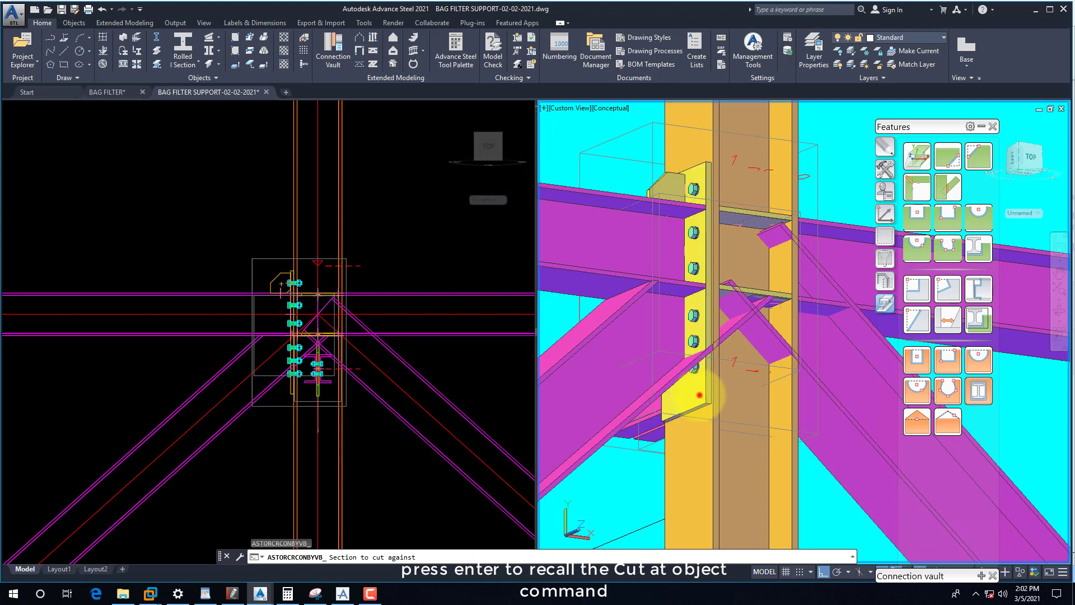
pyautogui.click(699, 393)
pyautogui.press('Return')
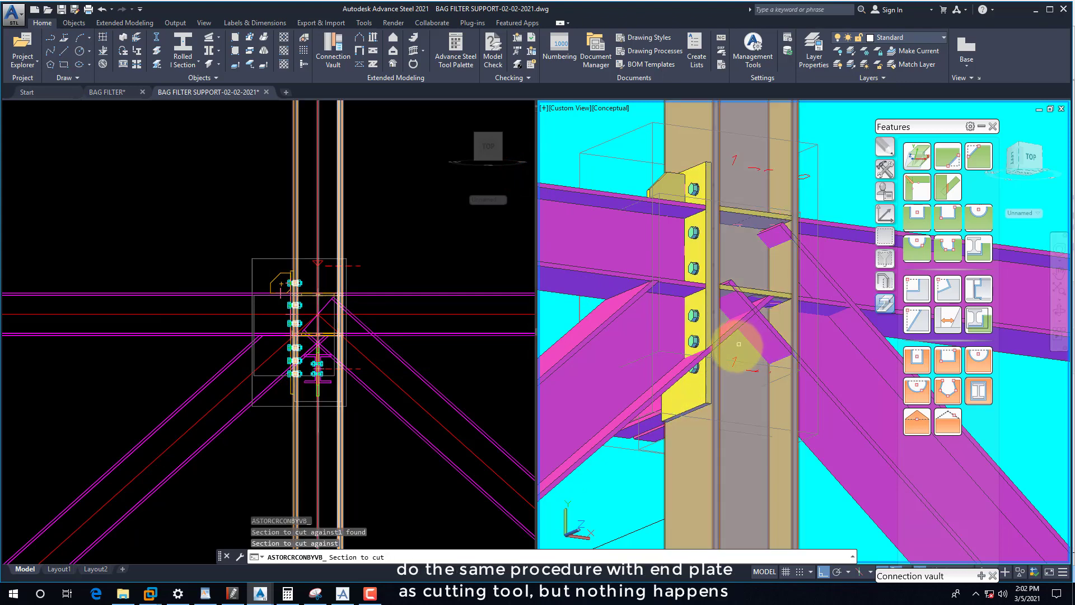
pyautogui.press('Escape')
# - Cut the left diagonal bracing beam against the grid 4 moment end plate with Cut at Object, keeping the default Saw cut - Flange type
pyautogui.keyDown('shift'); pyautogui.moveTo(714, 350); pyautogui.dragTo(725, 466, button='middle'); pyautogui.keyUp('shift')
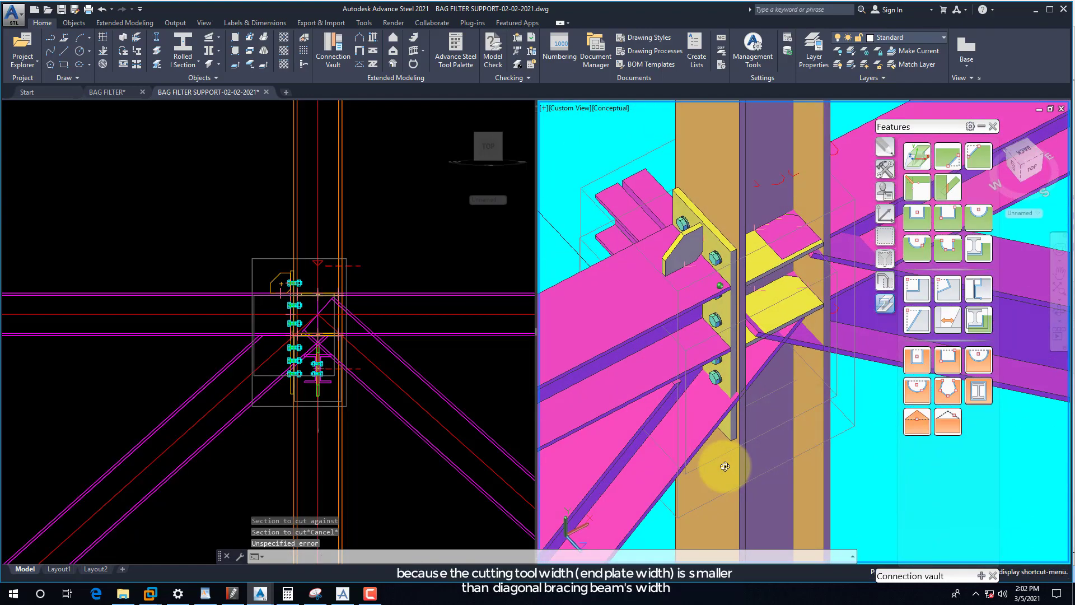
pyautogui.click(947, 187)
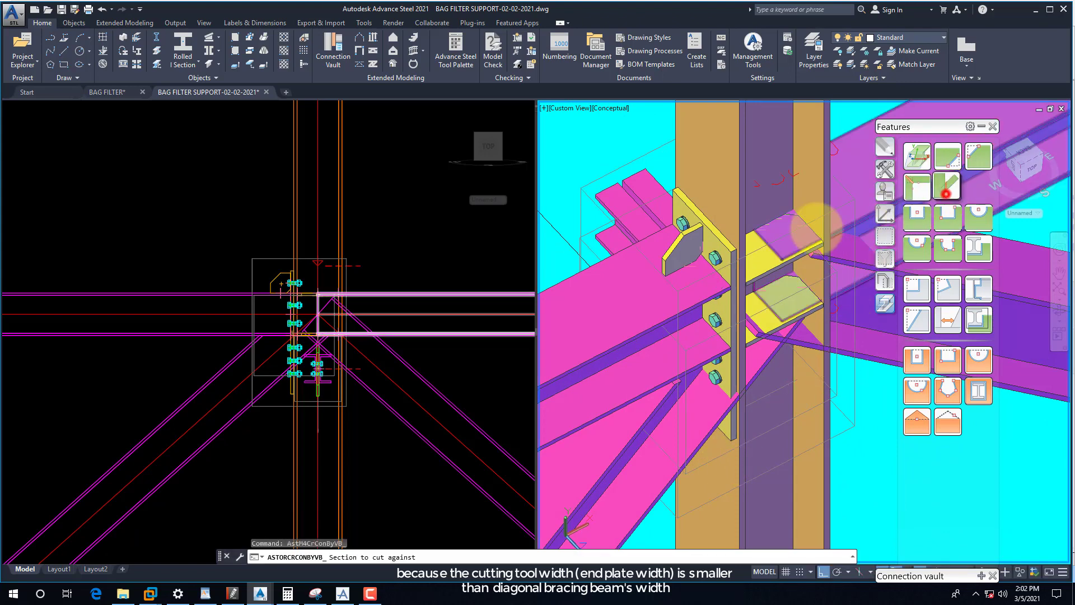
pyautogui.click(721, 244)
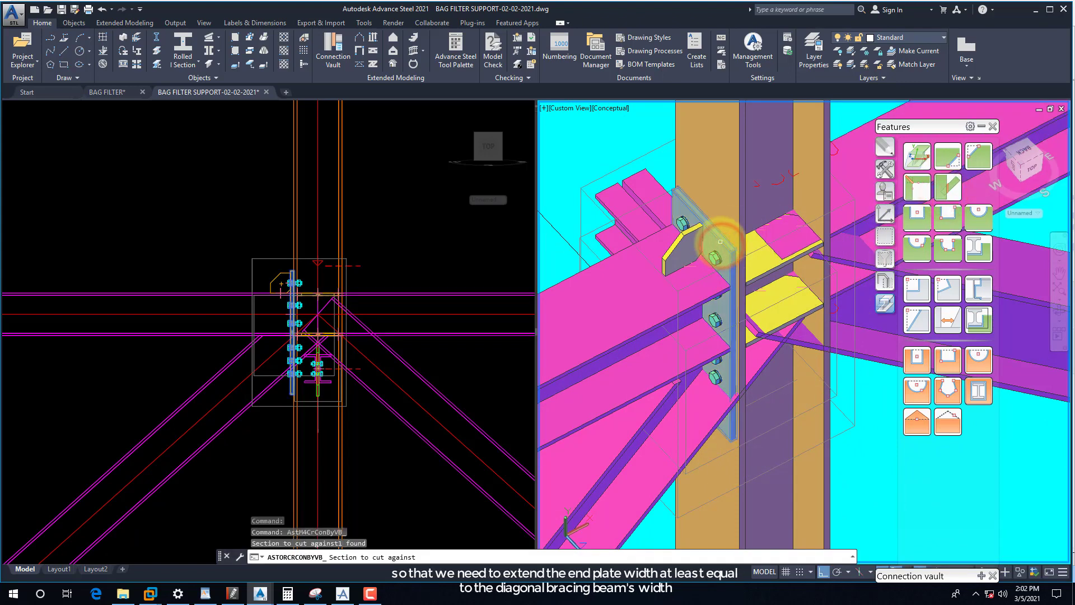
pyautogui.click(710, 427)
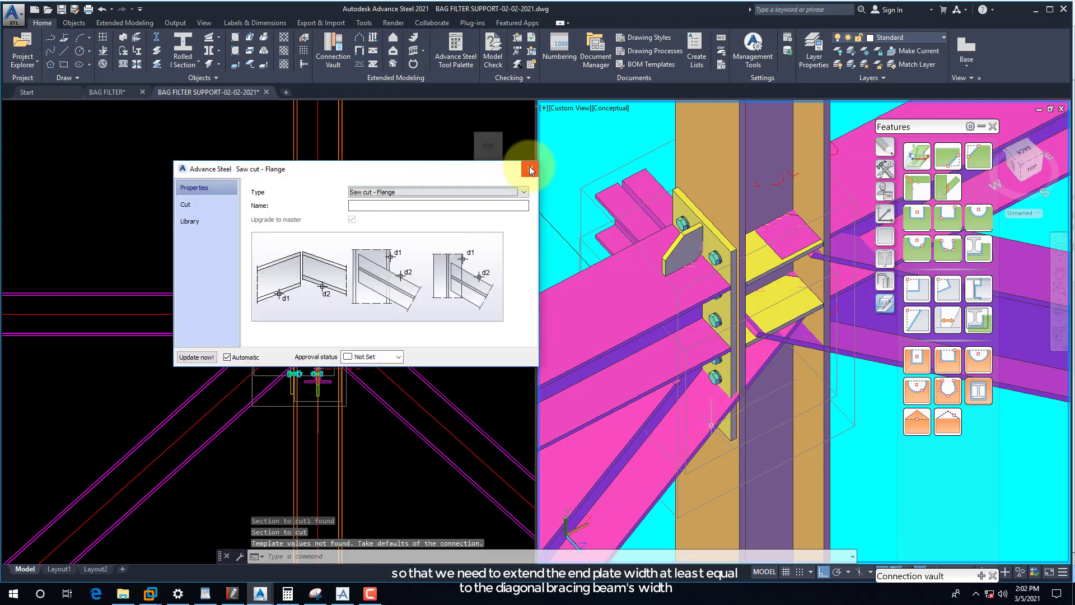
pyautogui.click(529, 169)
# - Review the plate layout and horizontal bolt settings in the grid 4 moment end plate's joint properties, leaving them as they are
pyautogui.keyDown('shift'); pyautogui.moveTo(716, 325); pyautogui.dragTo(700, 291, button='middle'); pyautogui.keyUp('shift')
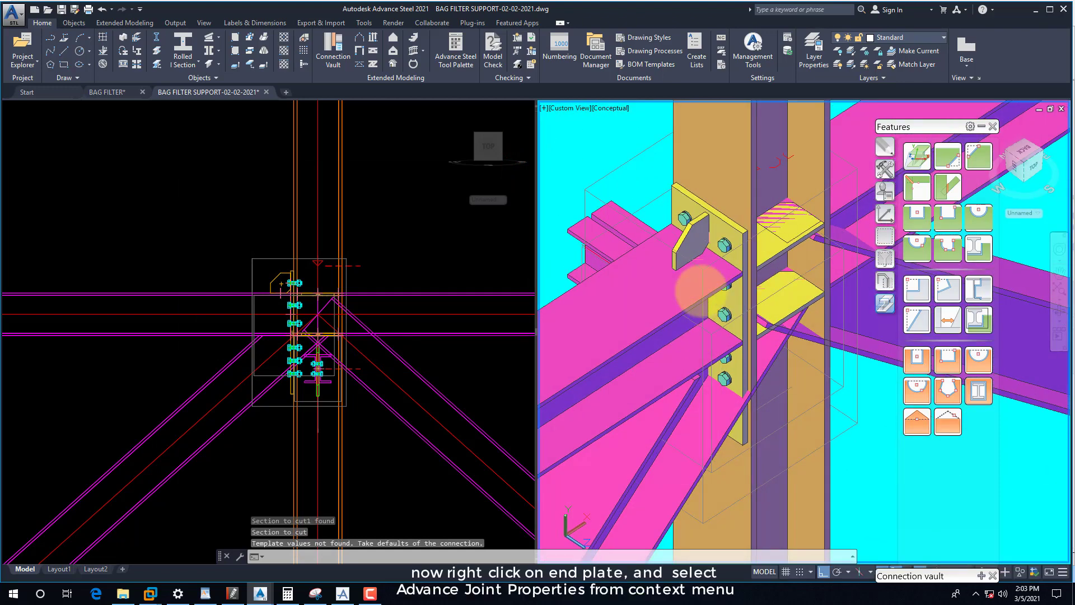
pyautogui.click(721, 231)
pyautogui.rightClick(723, 230)
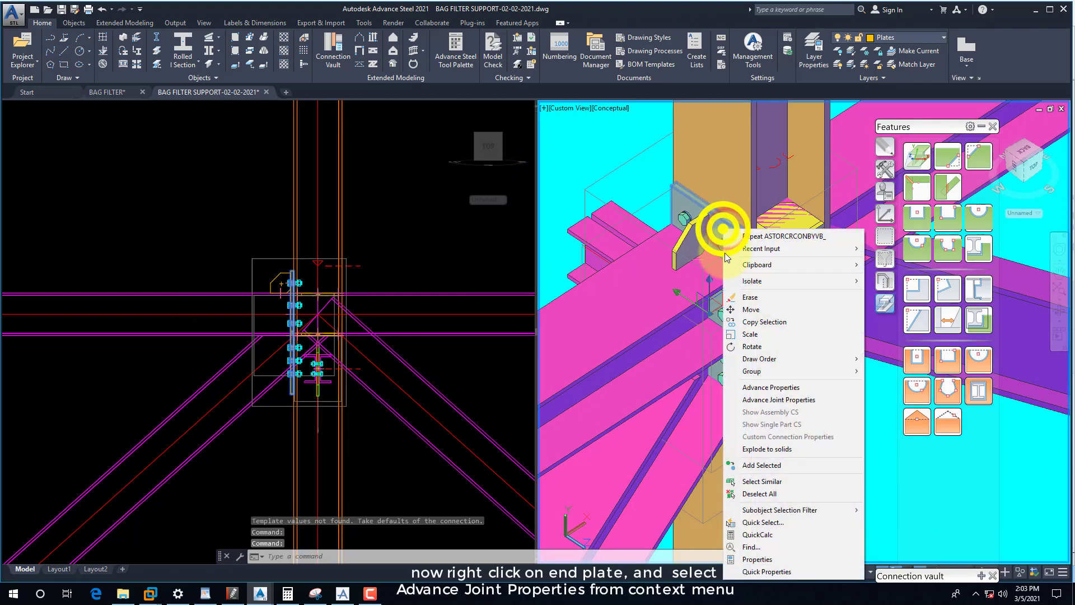
pyautogui.click(781, 400)
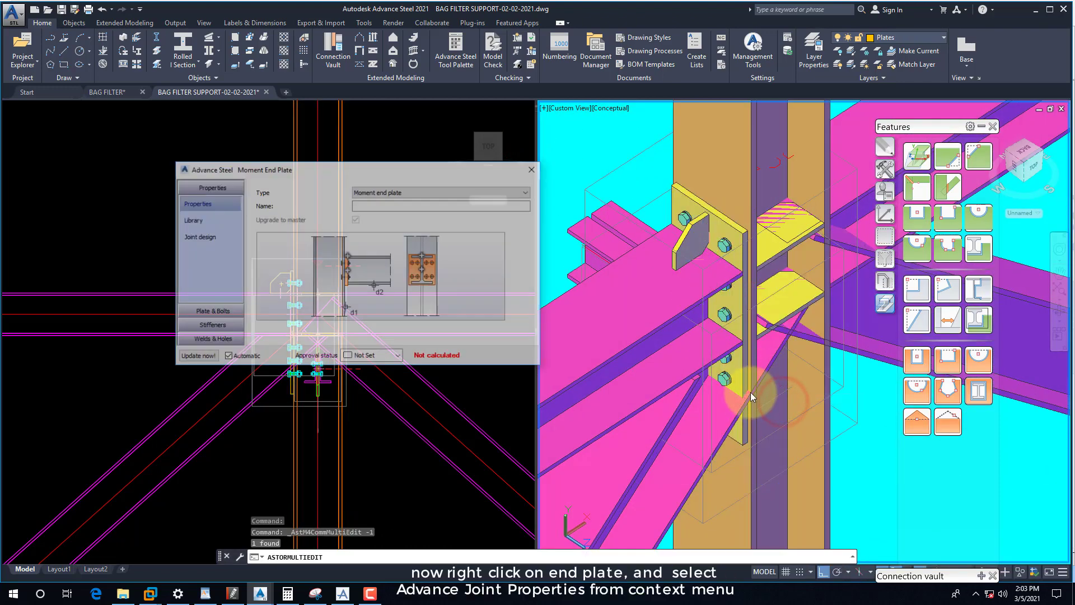
pyautogui.click(214, 318)
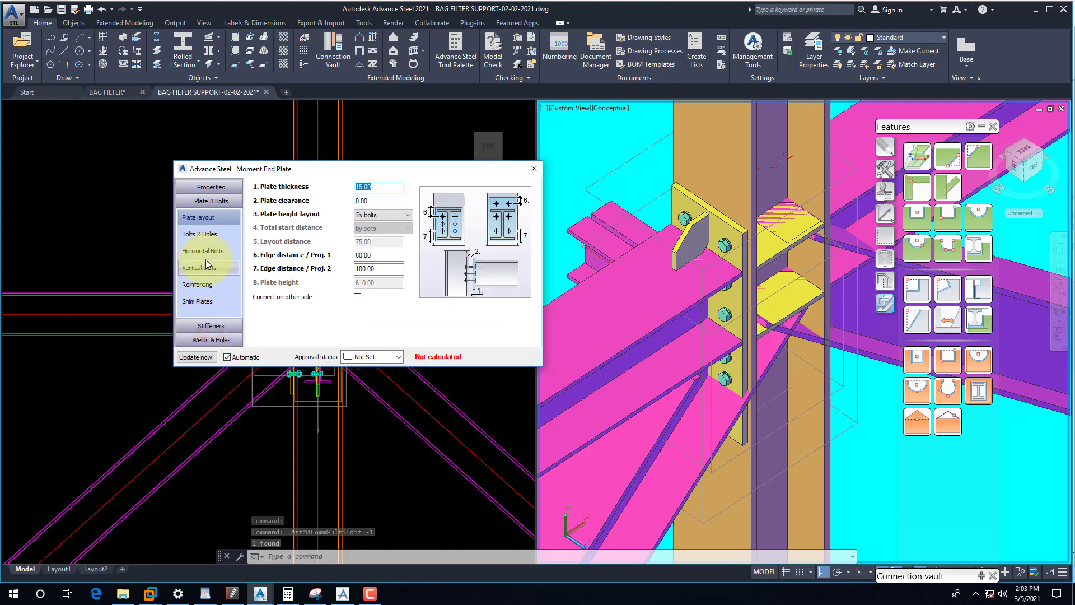
pyautogui.click(203, 250)
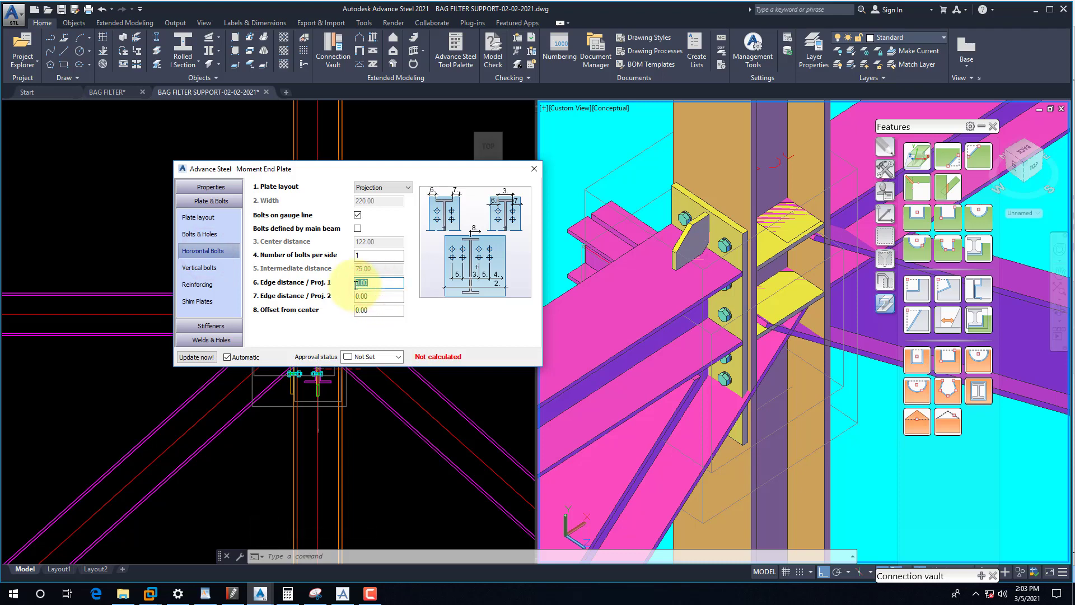
pyautogui.click(535, 172)
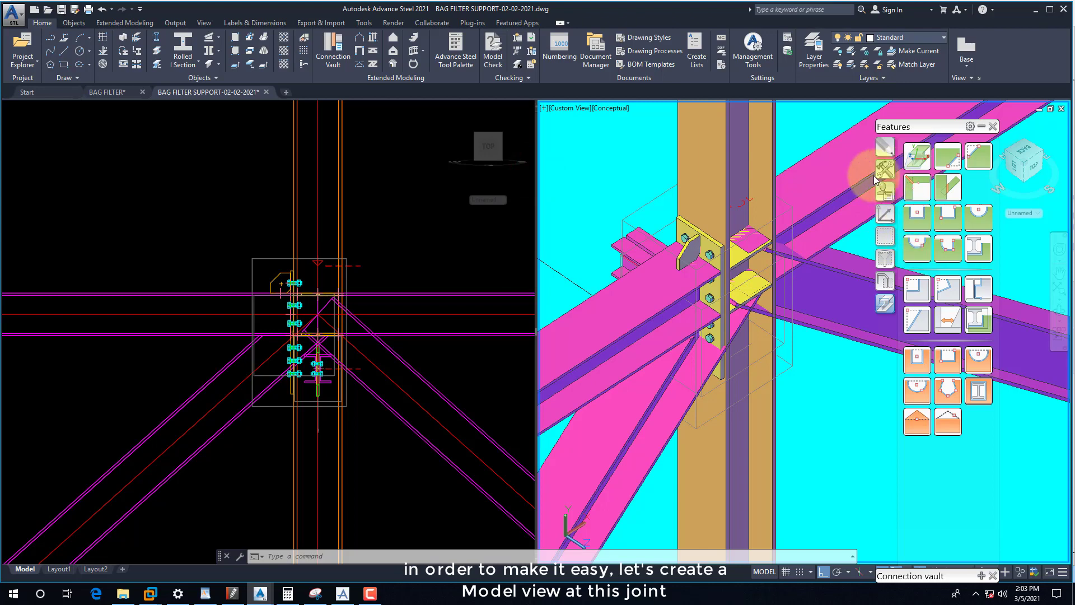
# - Create a quick view on the grid 4 moment end plate joint, keeping the default 1000.00 view depth, X and Y extensions
pyautogui.click(883, 282)
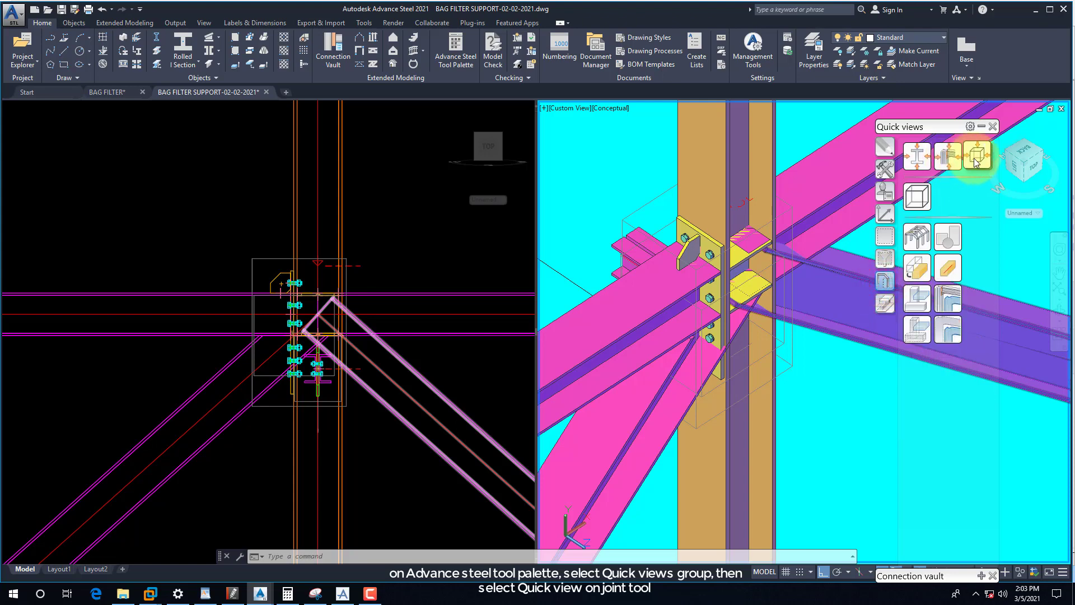
pyautogui.click(975, 161)
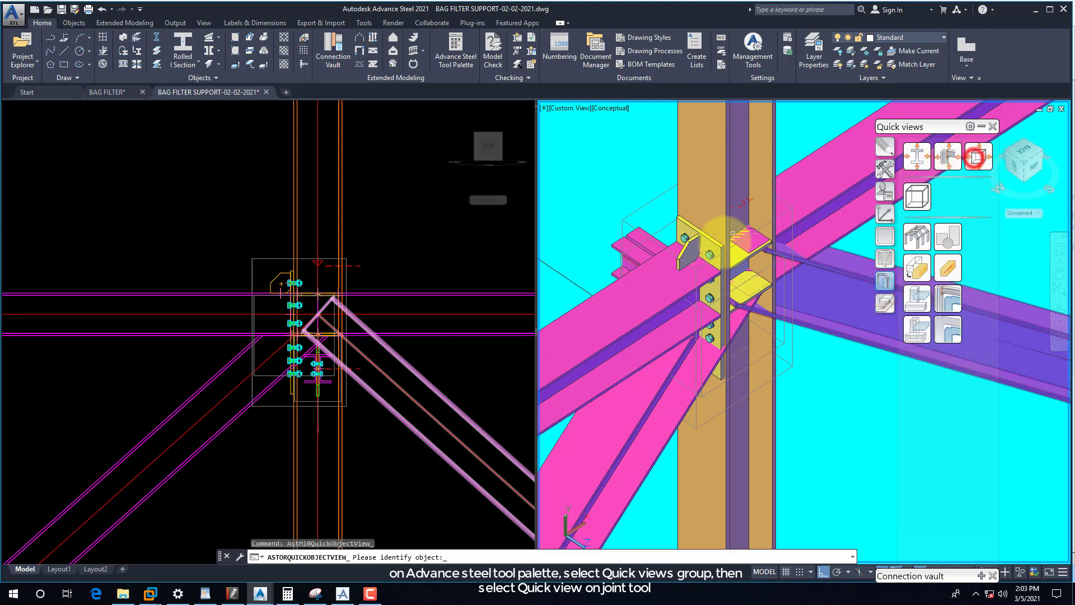
pyautogui.click(657, 199)
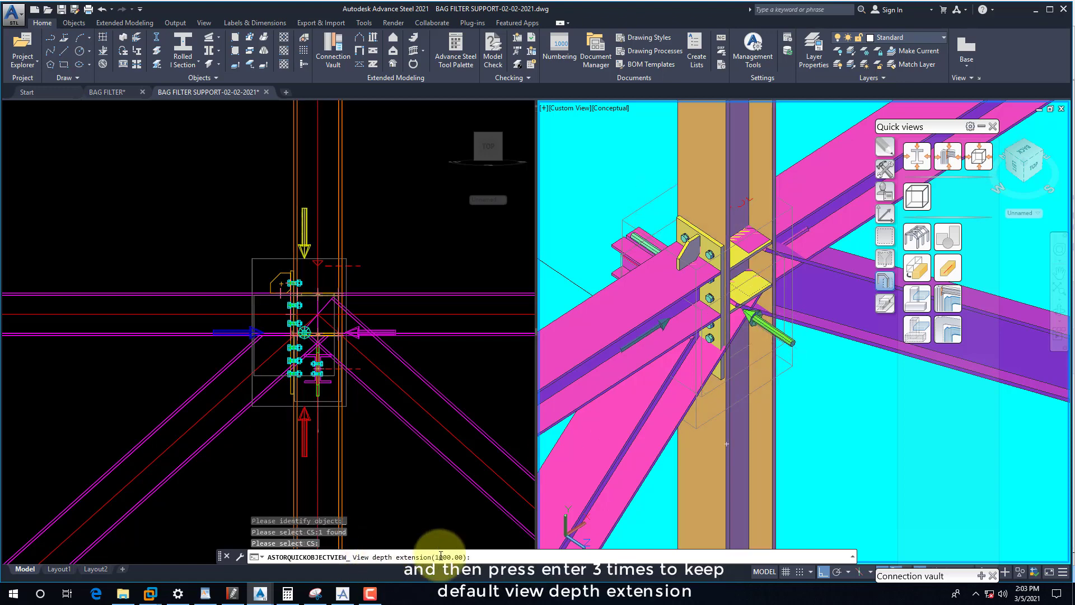
pyautogui.rightClick(849, 398)
pyautogui.press('Return')
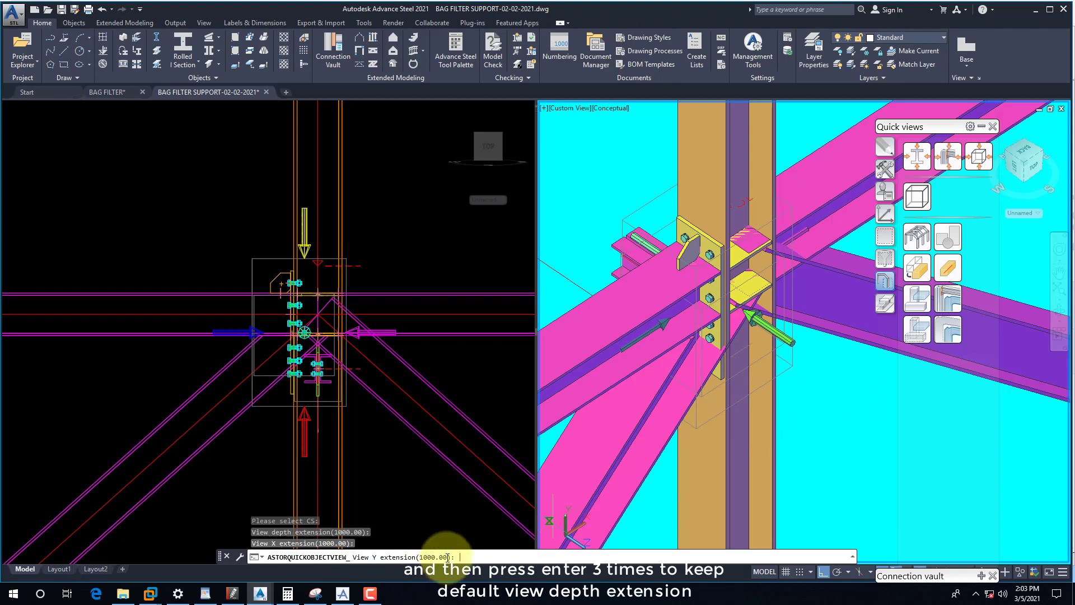
pyautogui.press('Return')
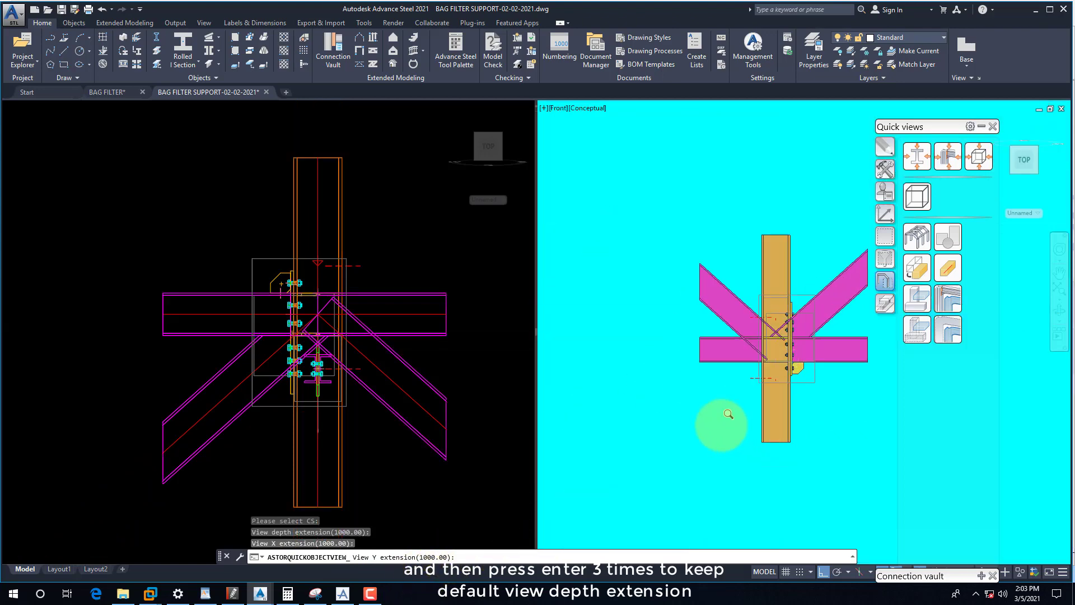
# - Rotate the UCS around Z and align the shaded viewport to it so the column stands upright with the diagonals pointing down
pyautogui.scroll(1, 828, 332)
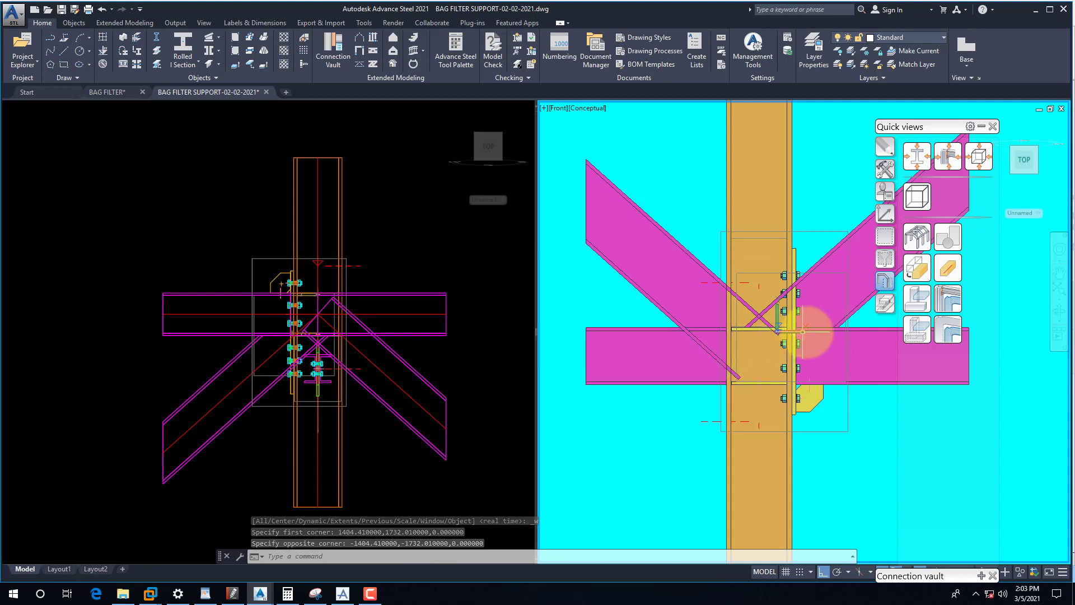
pyautogui.click(885, 214)
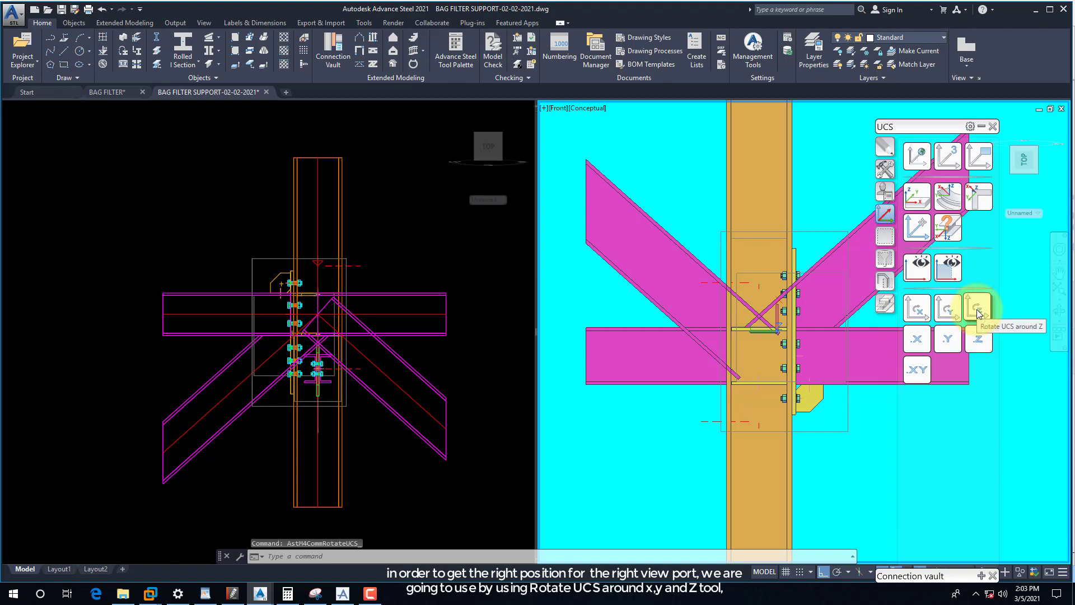
pyautogui.click(946, 267)
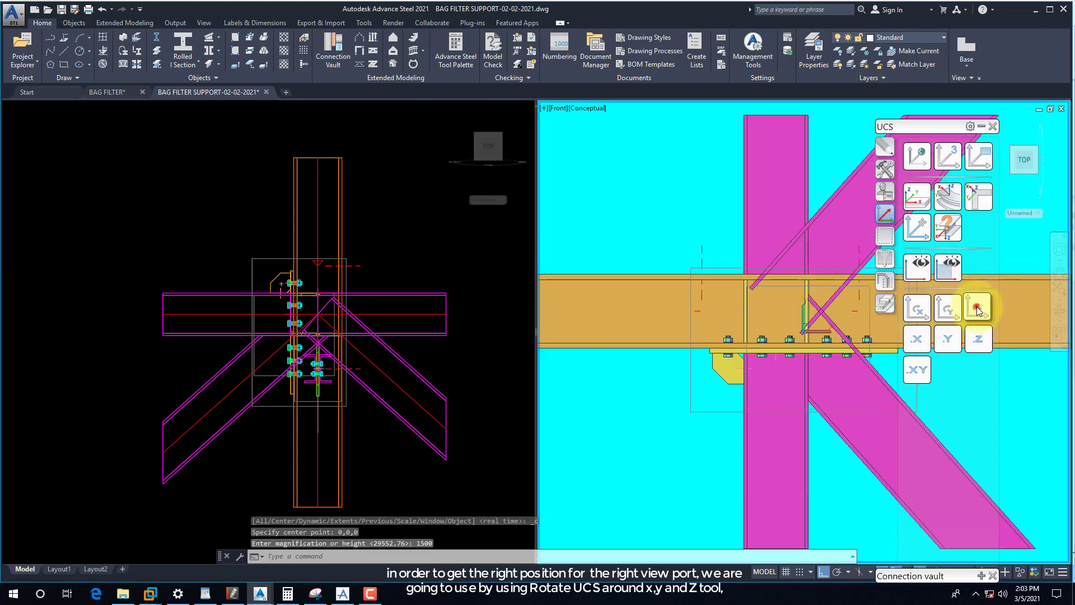
pyautogui.click(949, 267)
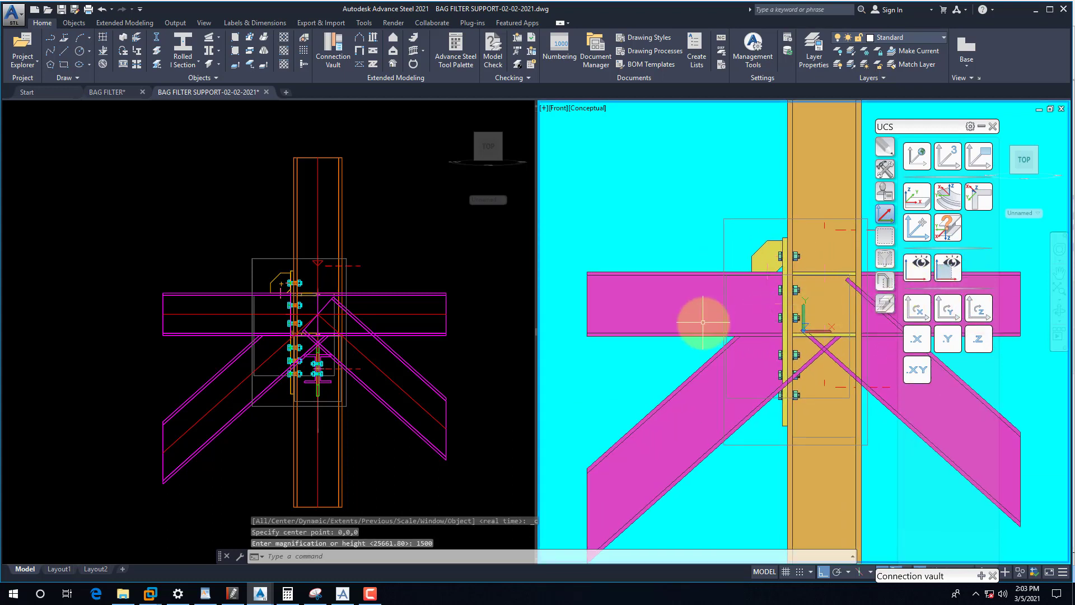
pyautogui.scroll(-5, 700, 319)
pyautogui.scroll(4, 728, 330)
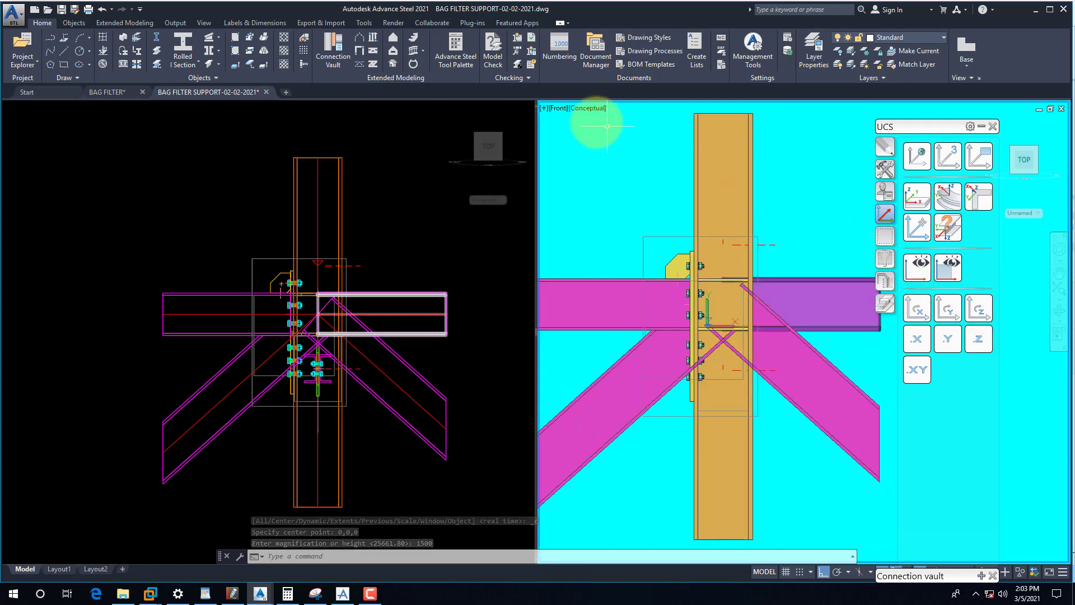
# - Switch the shaded viewport from Front to the Left view of the joint and set its visual style to 2D Wireframe
pyautogui.click(560, 108)
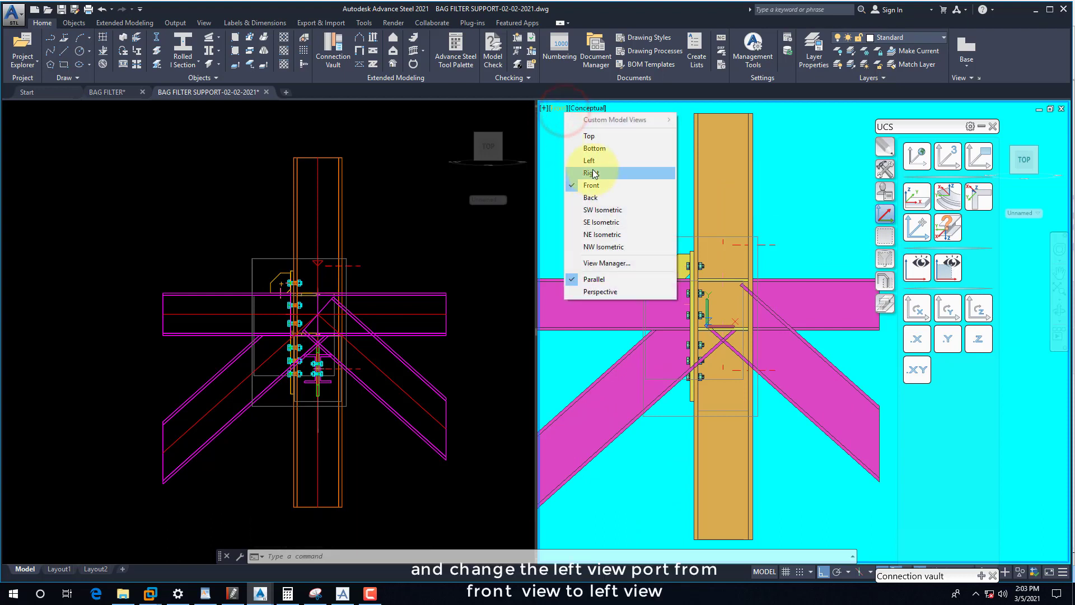
pyautogui.click(594, 163)
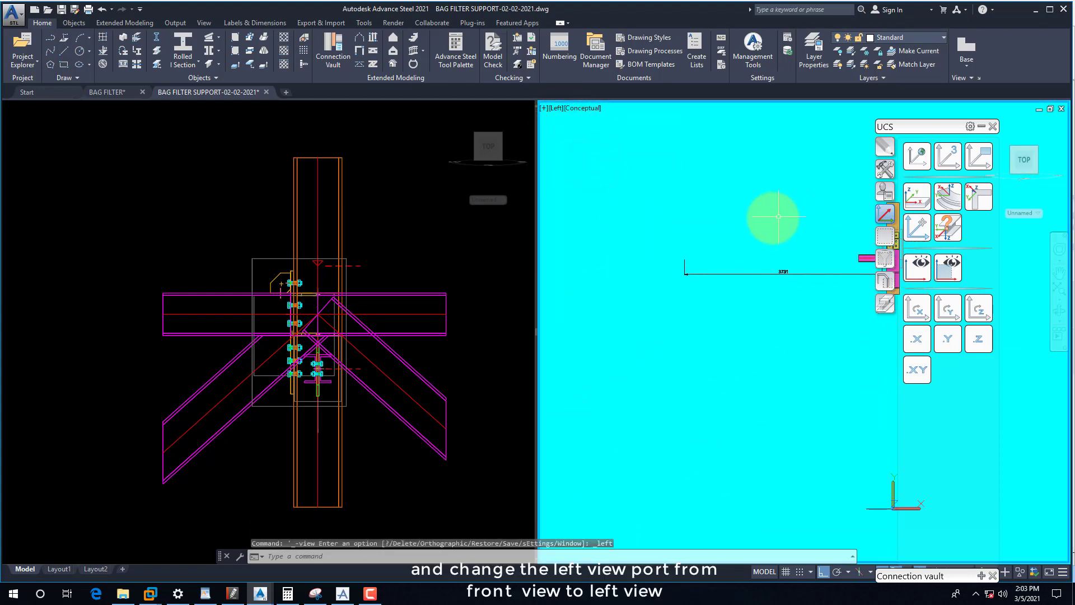
pyautogui.scroll(-2, 750, 244)
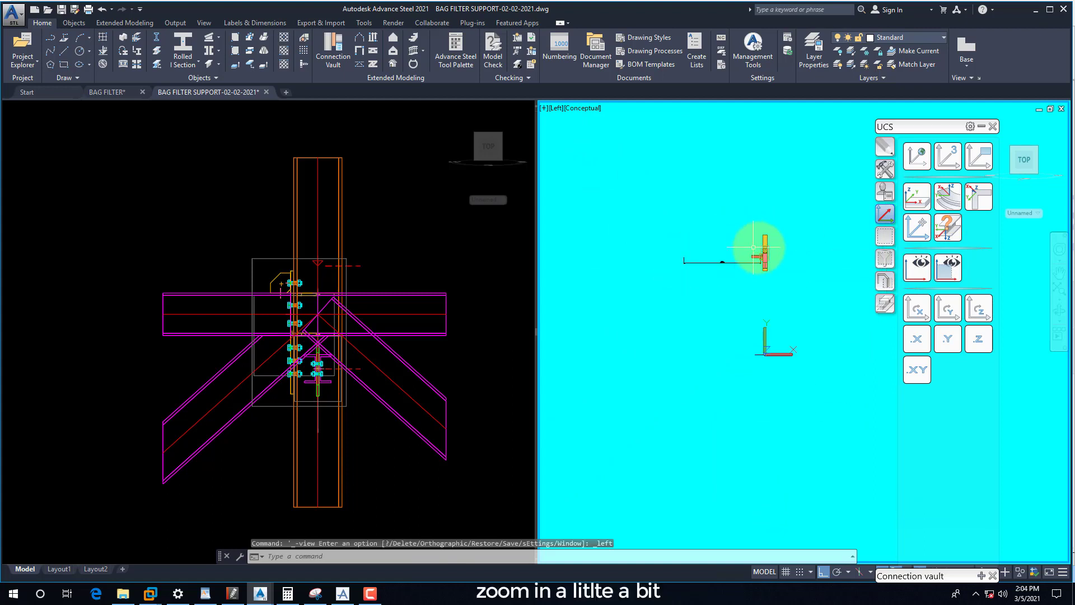
pyautogui.scroll(3, 787, 258)
pyautogui.scroll(5, 788, 258)
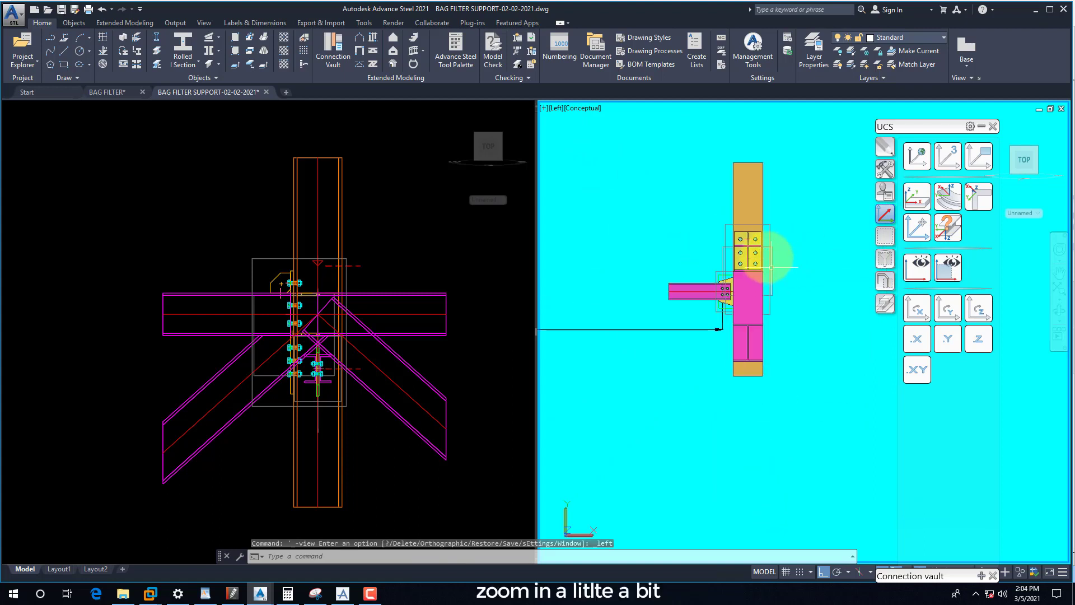
pyautogui.click(591, 114)
pyautogui.click(620, 144)
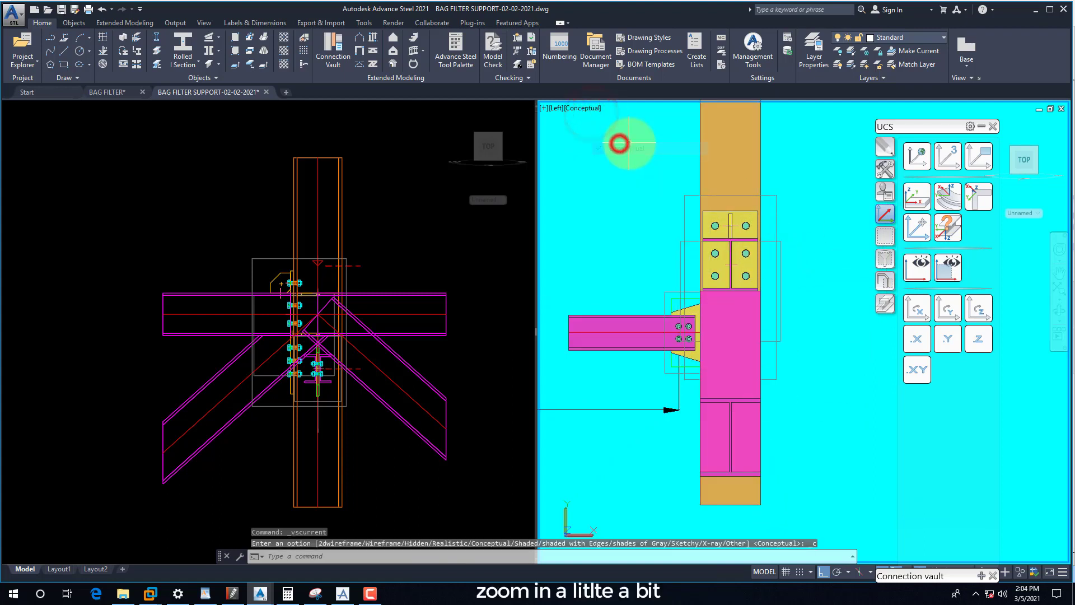
pyautogui.click(595, 114)
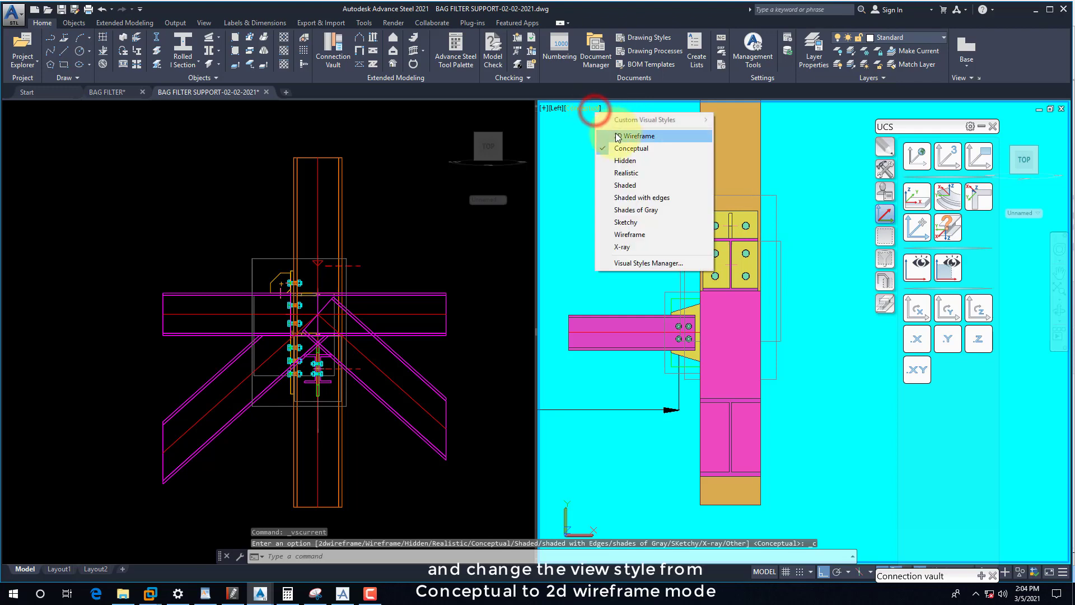
pyautogui.click(618, 137)
# - Add a horizontal linear dimension between the end plate's right edge and the column's right edge, placed above the plate
pyautogui.scroll(3, 734, 196)
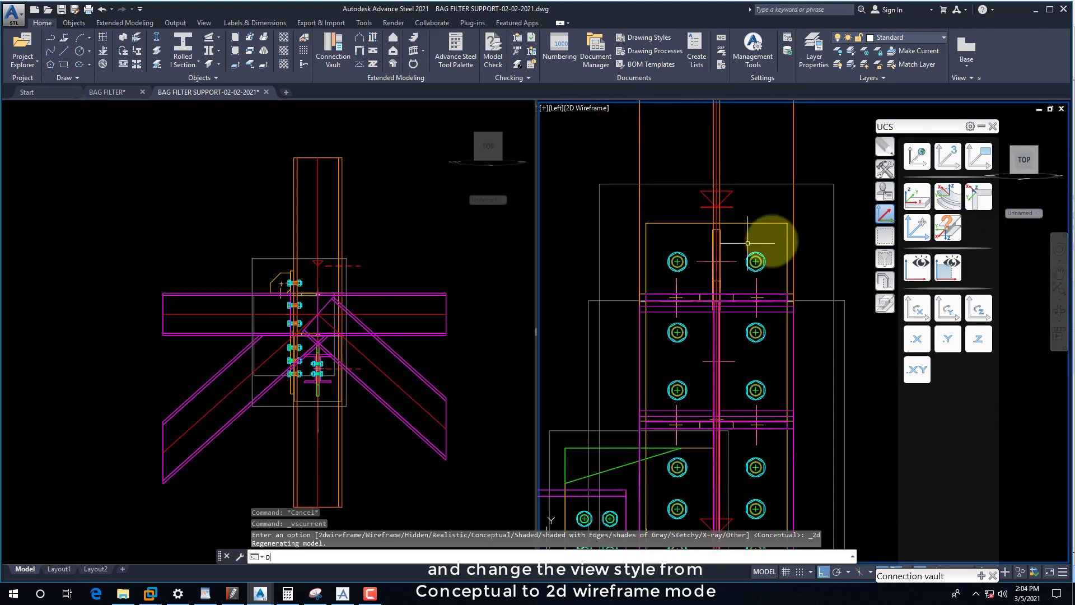
pyautogui.write('DLI')
pyautogui.press('Return')
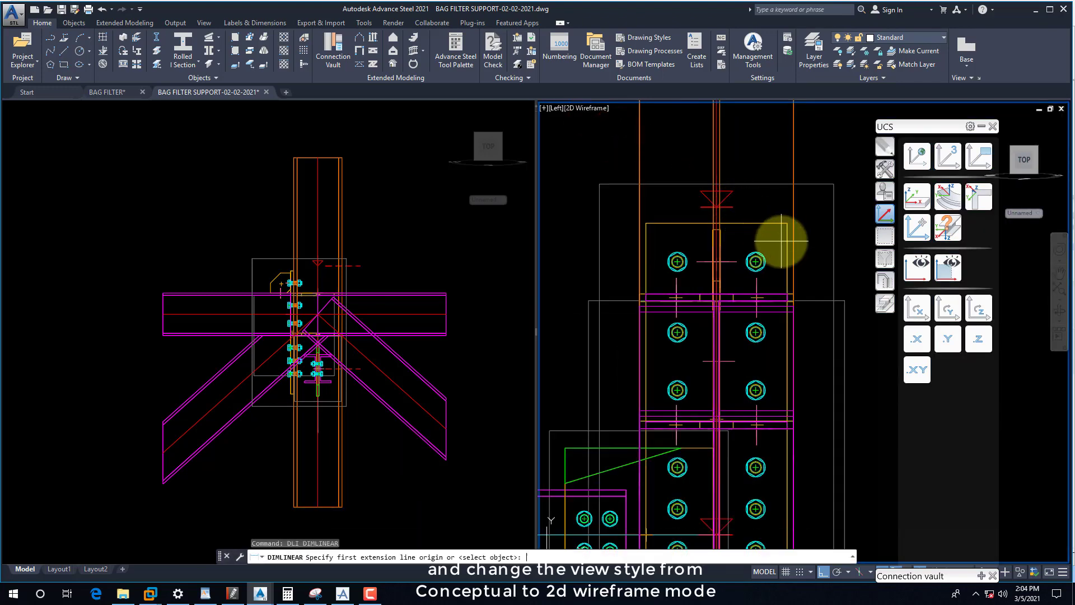
pyautogui.click(784, 224)
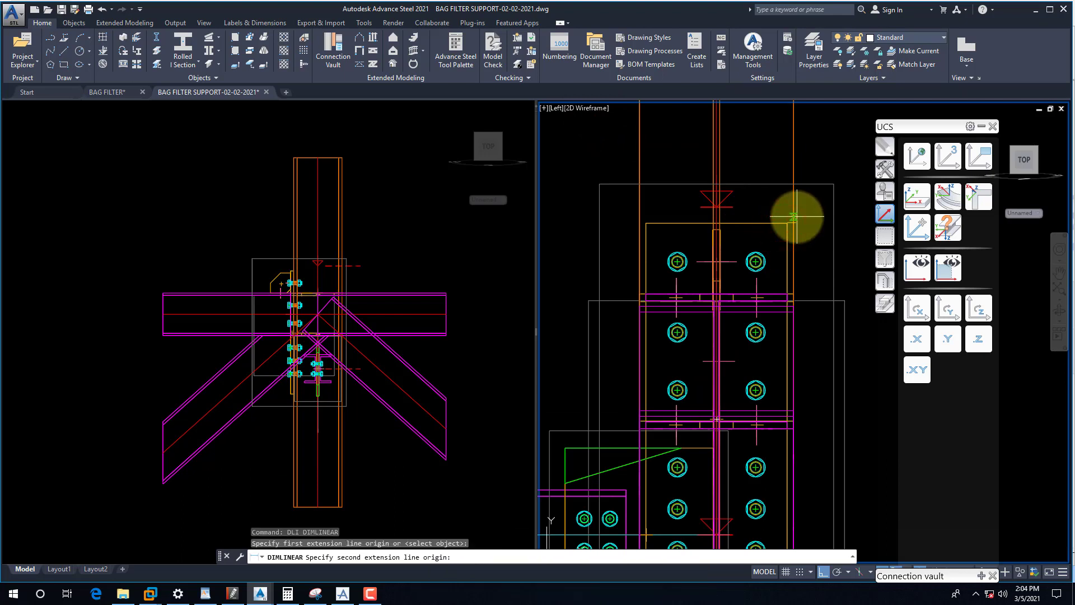
pyautogui.click(795, 216)
pyautogui.scroll(-2, 720, 240)
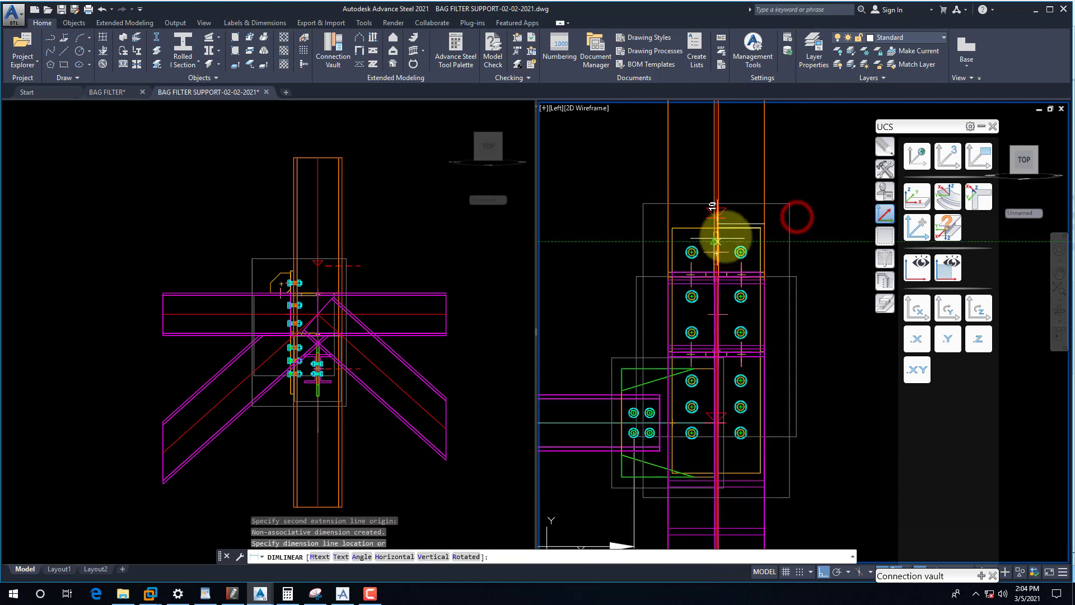
pyautogui.click(782, 175)
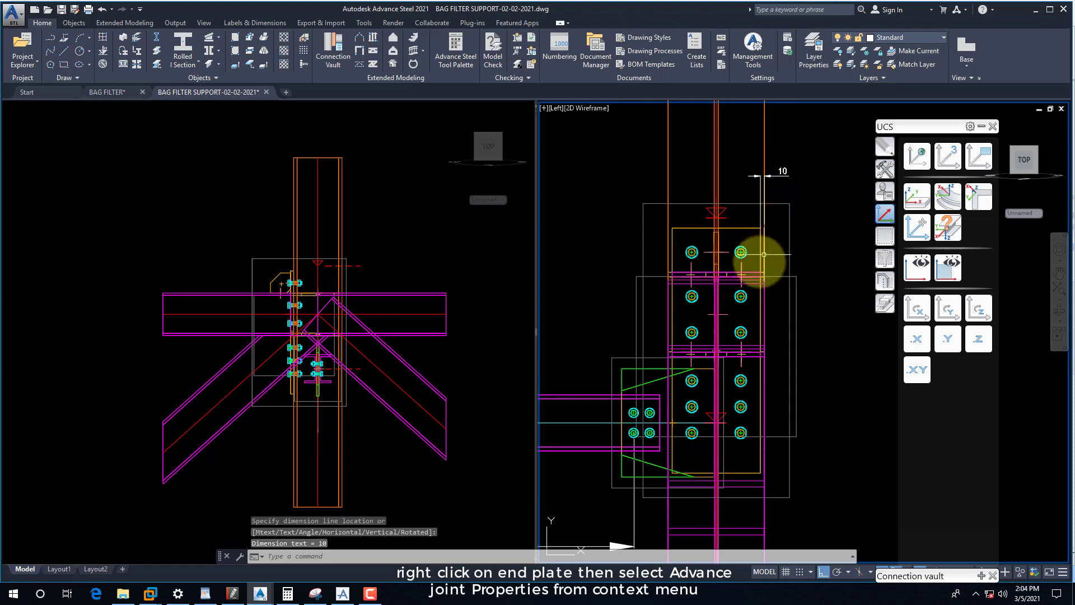
# - Set Edge distance / Proj. 1 and Proj. 2 to 10 in the moment end plate joint's horizontal bolt settings
pyautogui.click(742, 226)
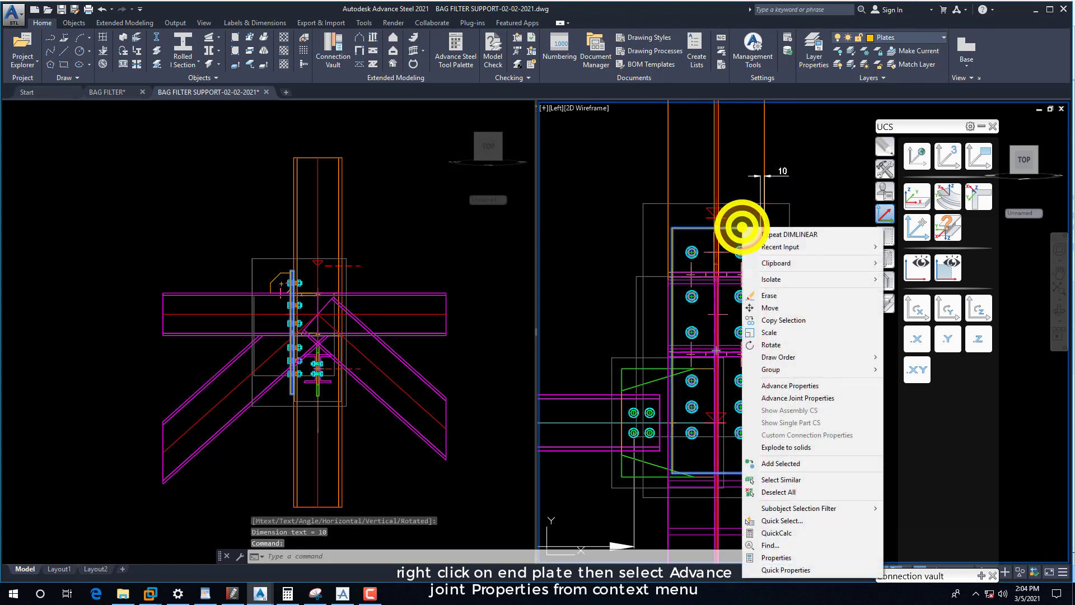
pyautogui.rightClick(742, 227)
pyautogui.click(805, 398)
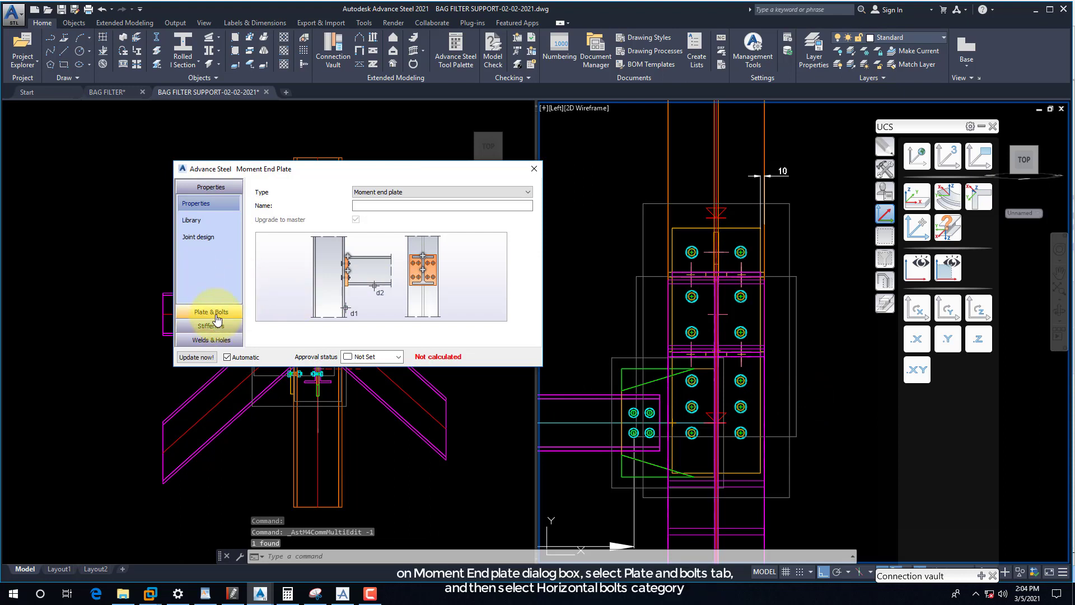
pyautogui.click(216, 314)
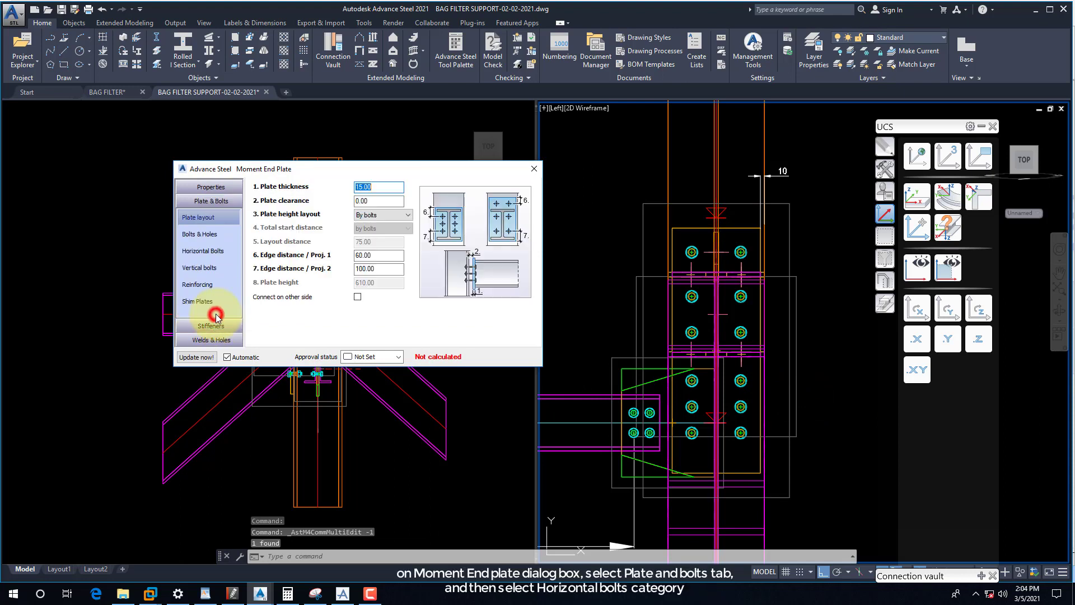
pyautogui.click(205, 253)
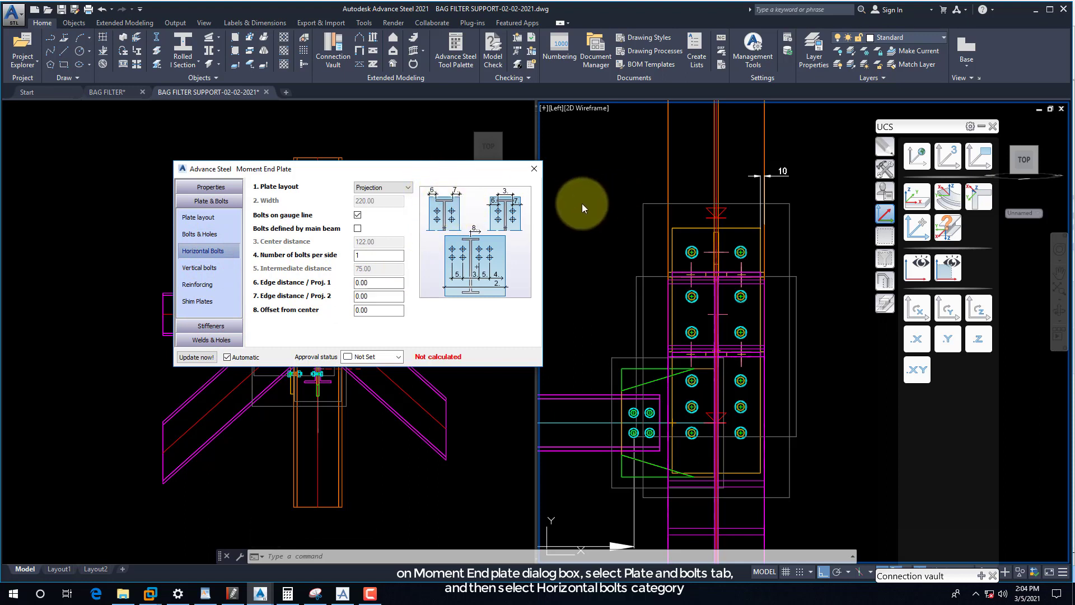
pyautogui.click(372, 297)
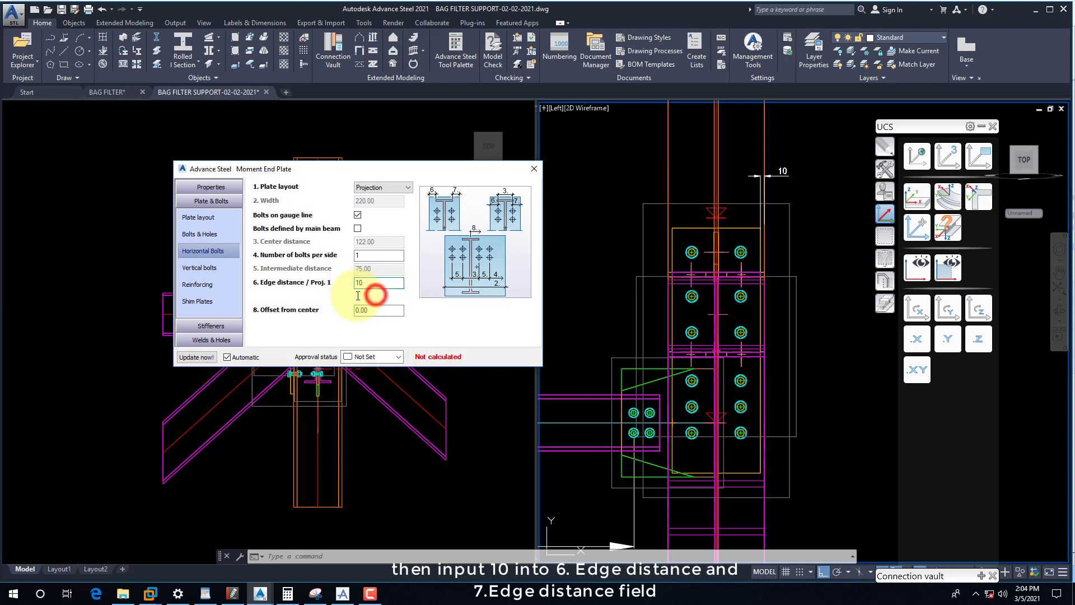
pyautogui.click(379, 297)
pyautogui.write('10')
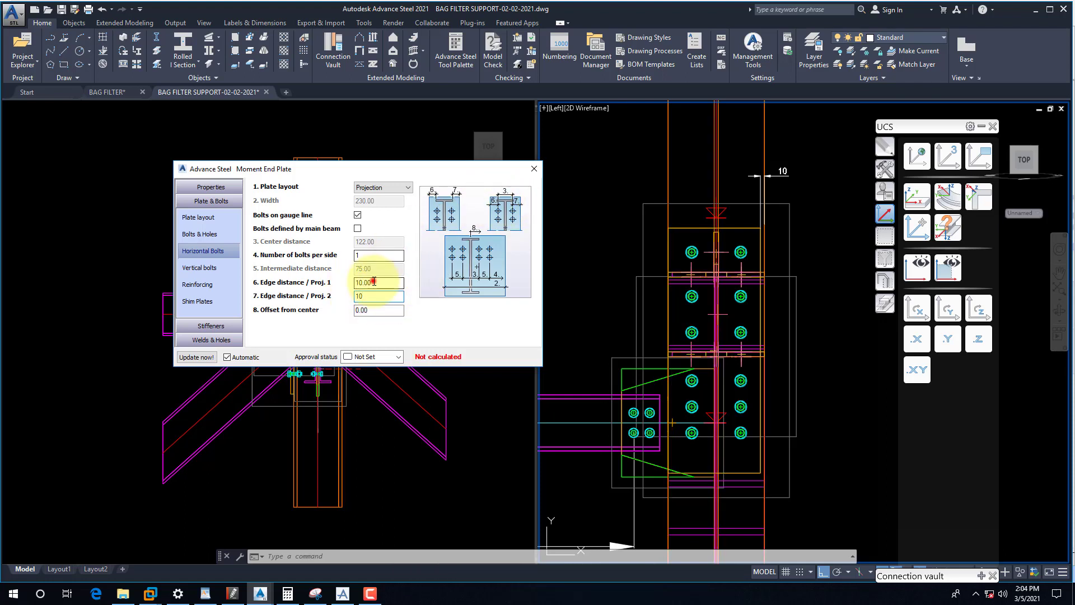
pyautogui.click(373, 282)
pyautogui.click(533, 170)
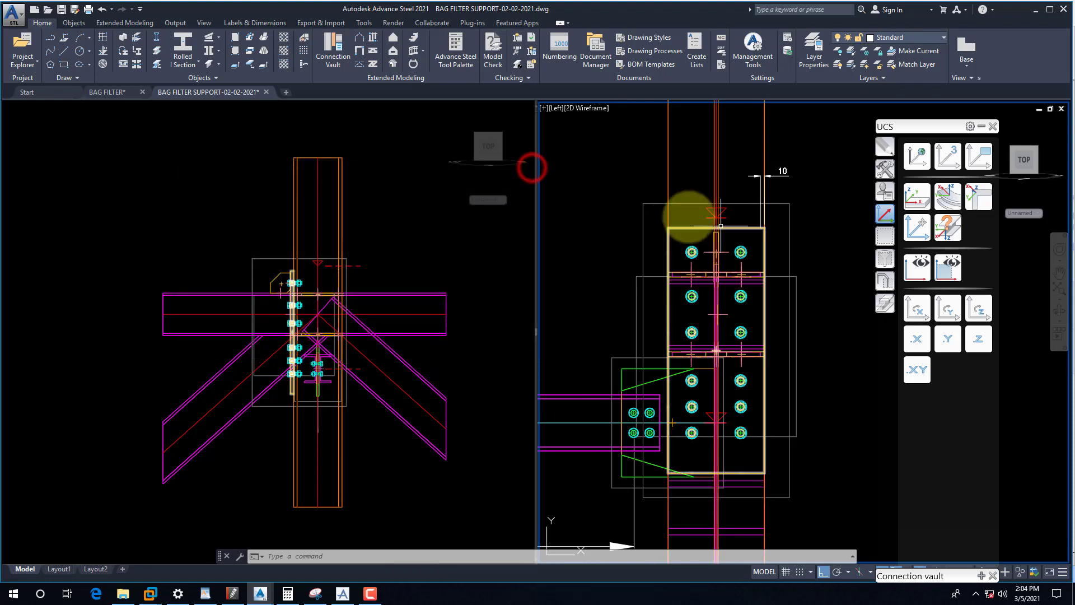
# - Orbit the other viewport to a 3D view of the joint and set its visual style to Conceptual
pyautogui.click(250, 238)
pyautogui.keyDown('shift'); pyautogui.moveTo(284, 252); pyautogui.dragTo(374, 362, button='middle'); pyautogui.keyUp('shift')
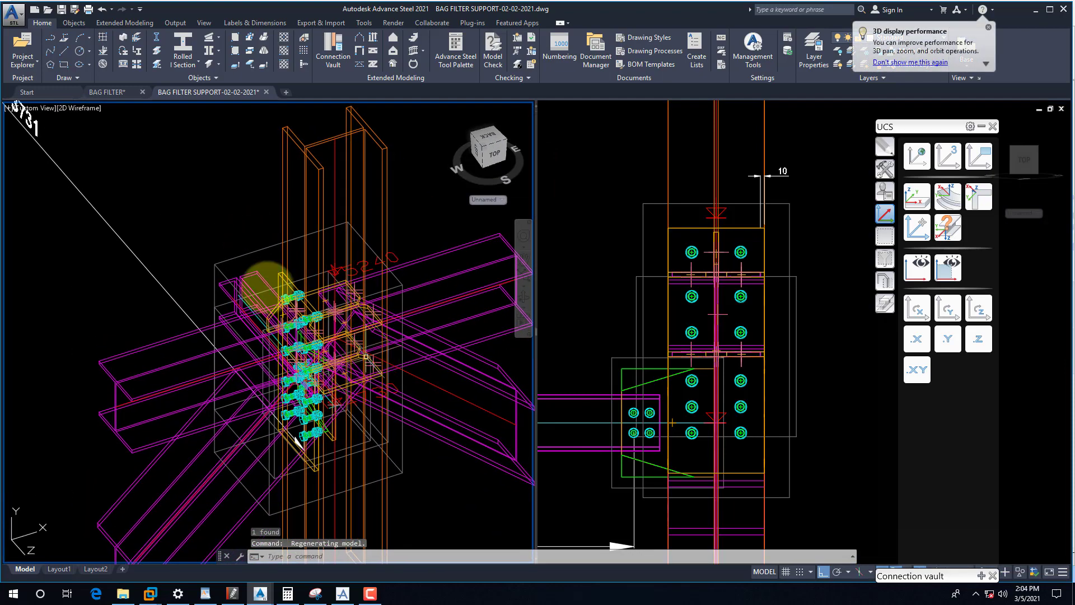
pyautogui.click(83, 108)
pyautogui.click(114, 135)
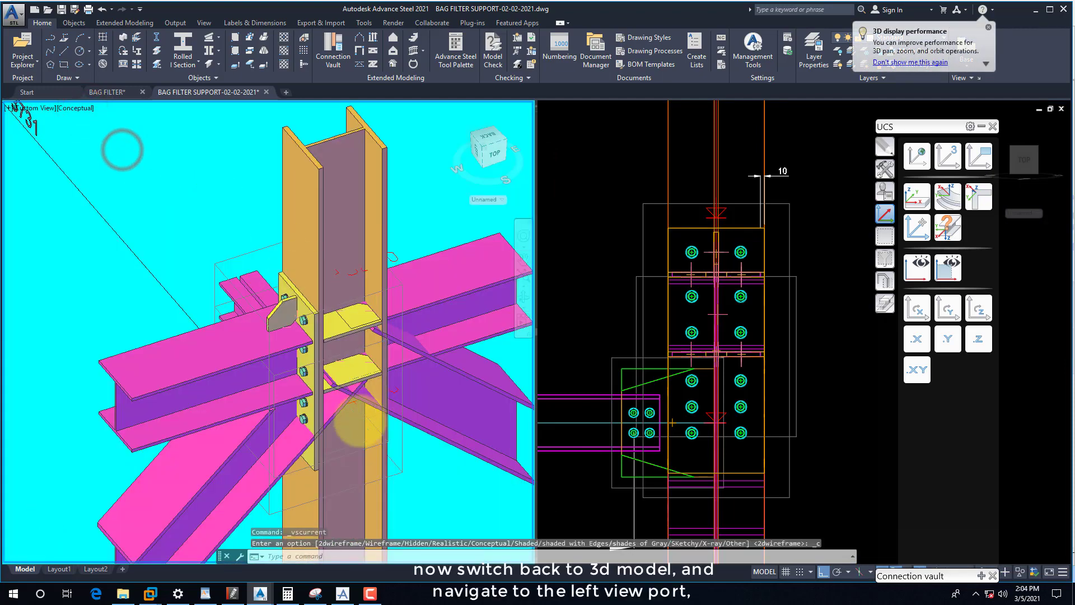
pyautogui.click(254, 358)
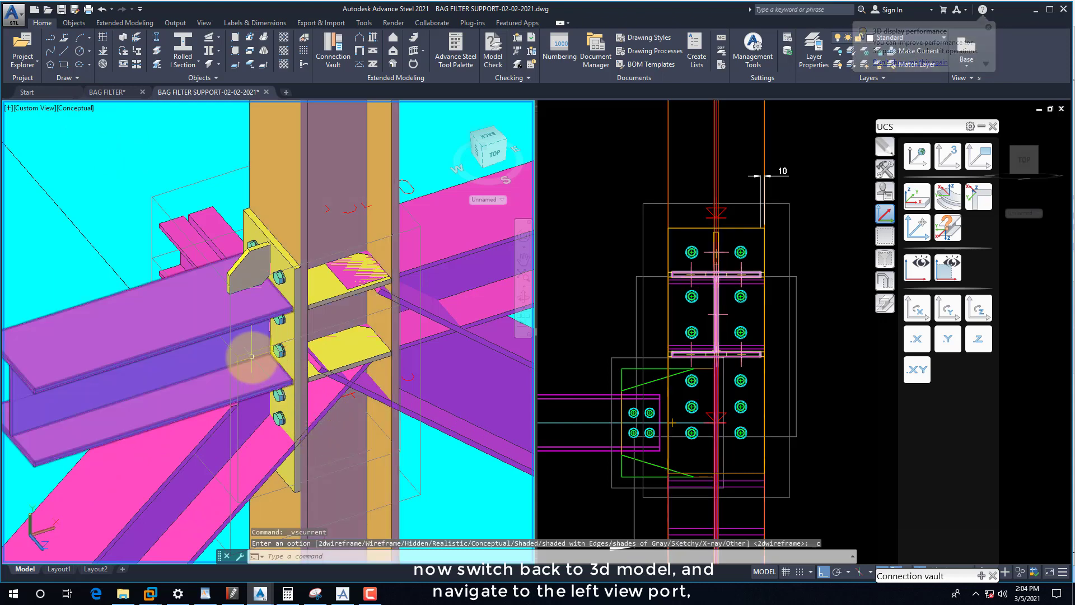
# - Use Cut at Object to trim the diagonal bracing beam against the moment end plate
pyautogui.click(884, 303)
pyautogui.click(947, 187)
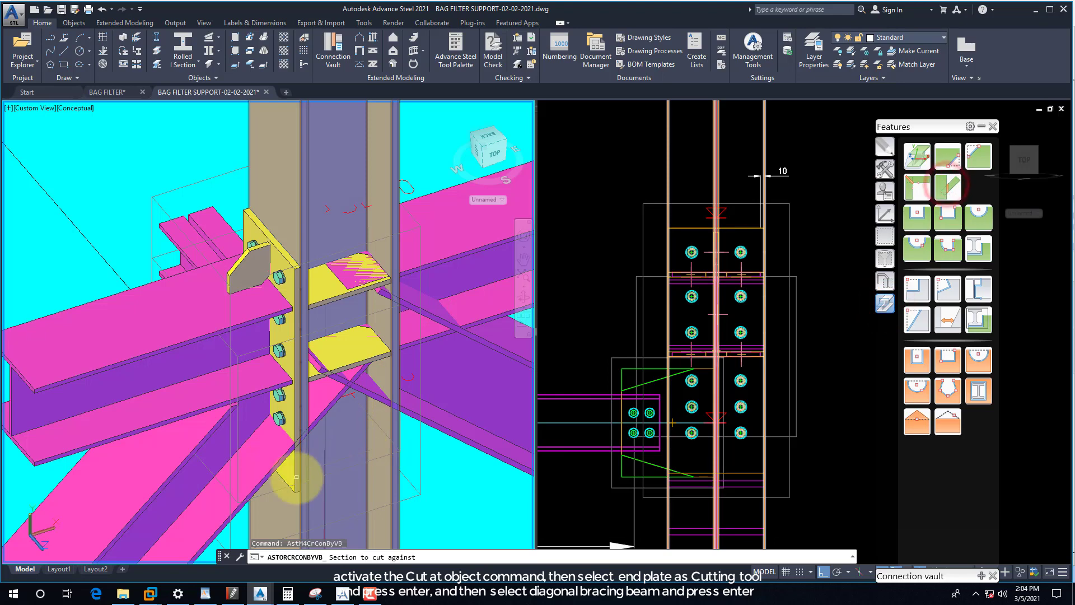
pyautogui.click(296, 477)
pyautogui.press('Return')
pyautogui.click(278, 460)
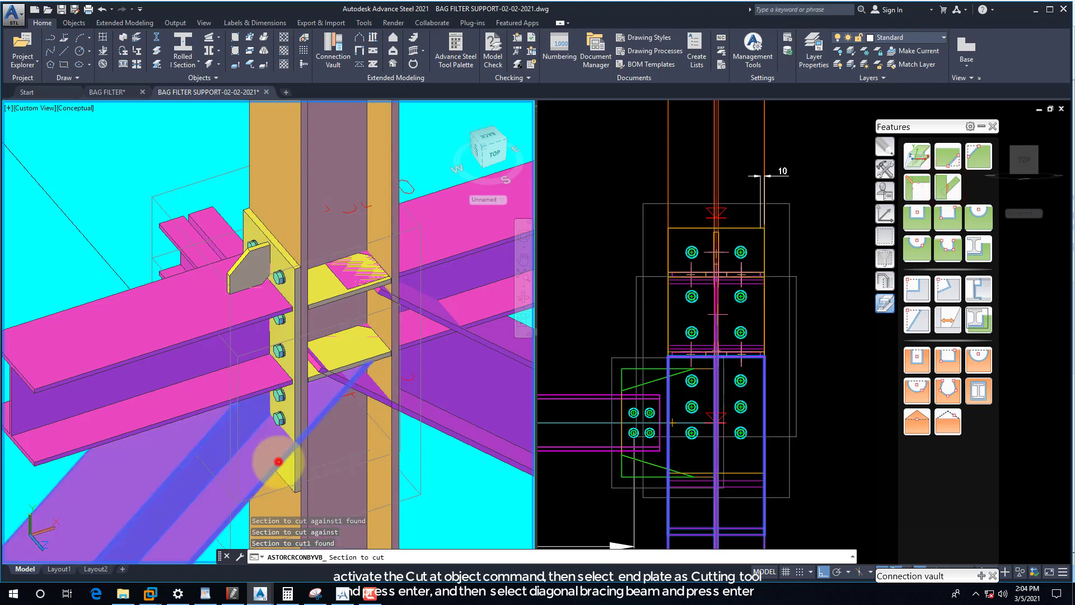
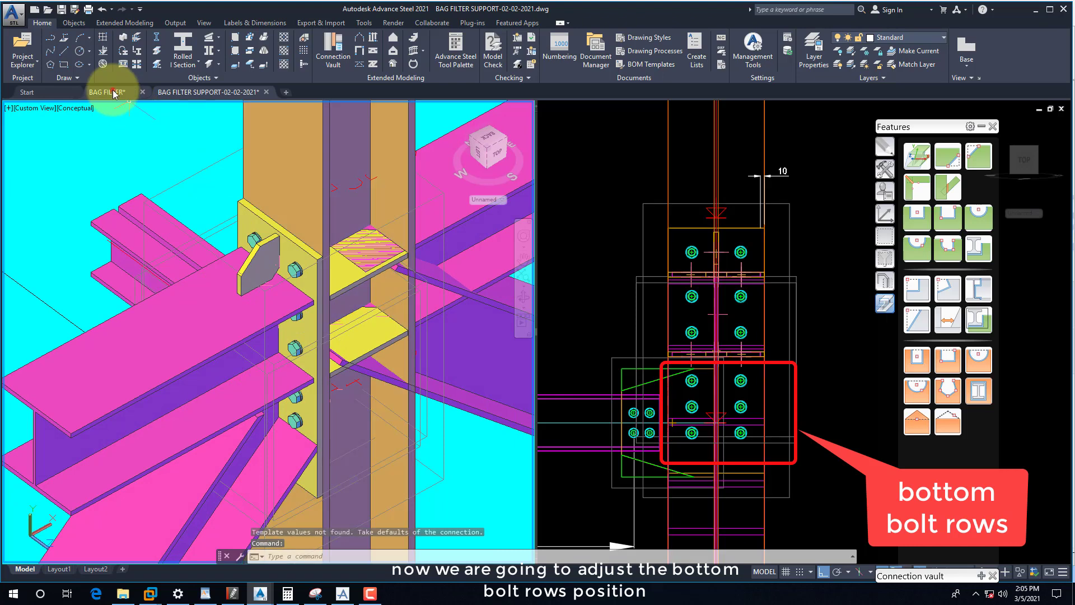
# - Examine the spacing of the bottom bolt rows in Detail 3 on sheet SHT-02 of the BAG FILTER drawing
pyautogui.click(107, 91)
pyautogui.moveTo(341, 405); pyautogui.dragTo(353, 415, button='middle')
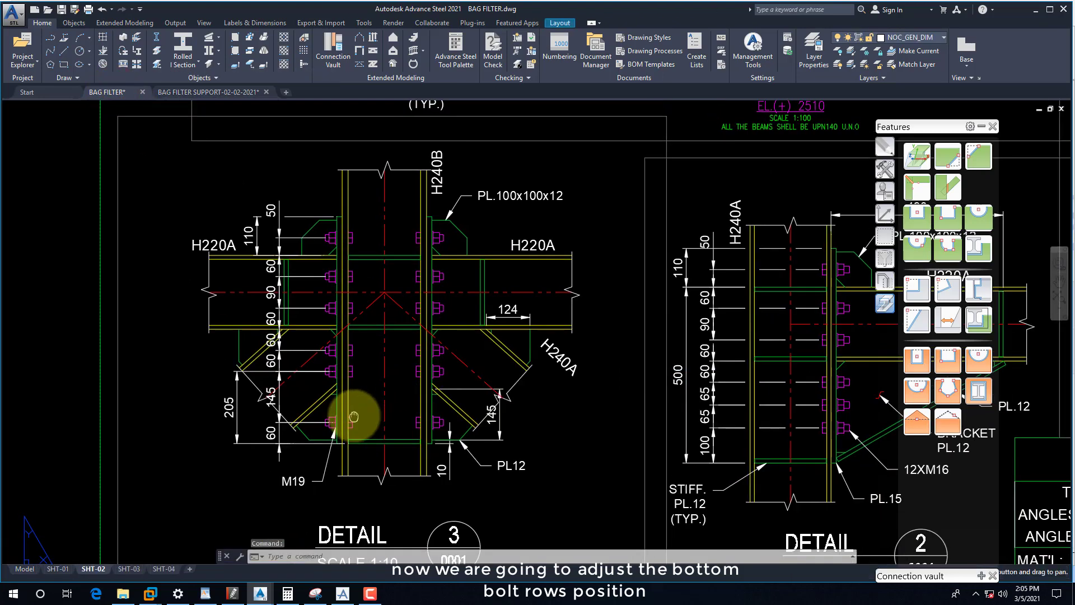
pyautogui.scroll(2, 334, 420)
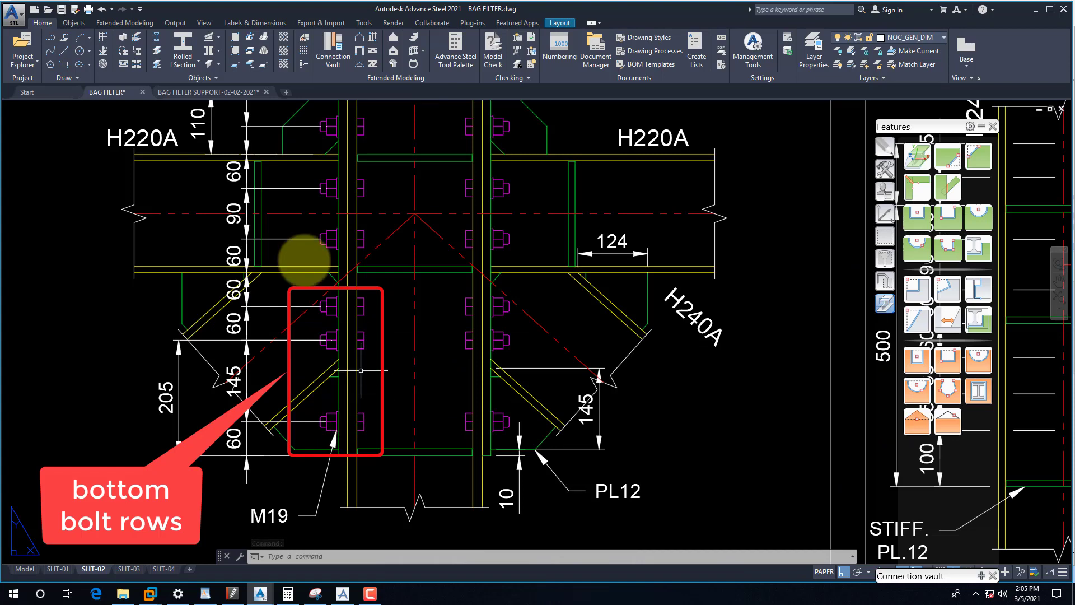
# - Return to BAG FILTER SUPPORT-02-02-2021 and dimension vertically from the horizontal beam's bottom flange to the first bolt row below it in the Left view
pyautogui.click(184, 92)
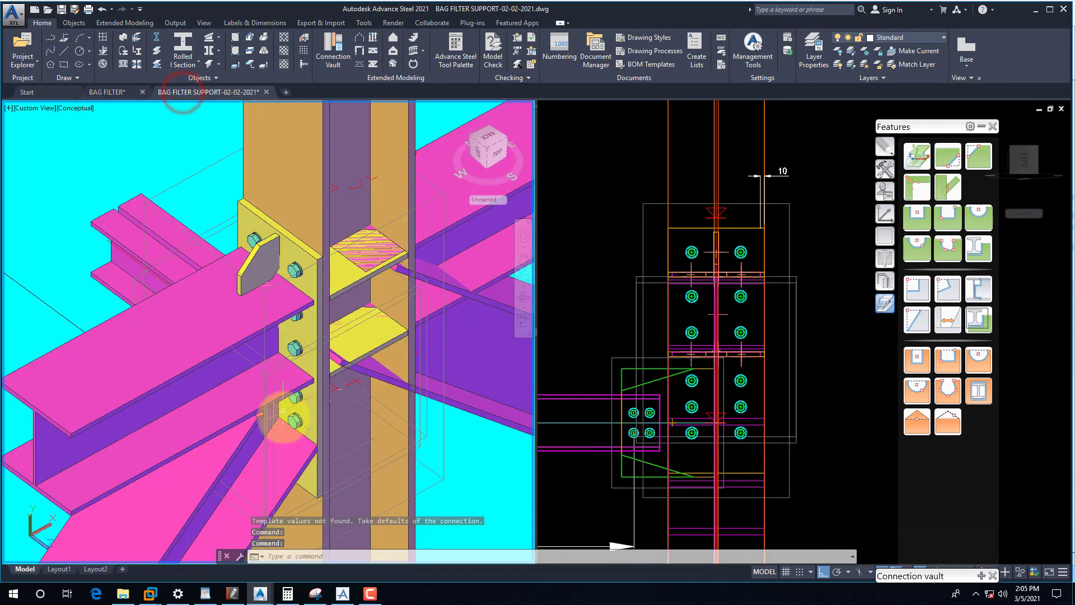
pyautogui.click(599, 332)
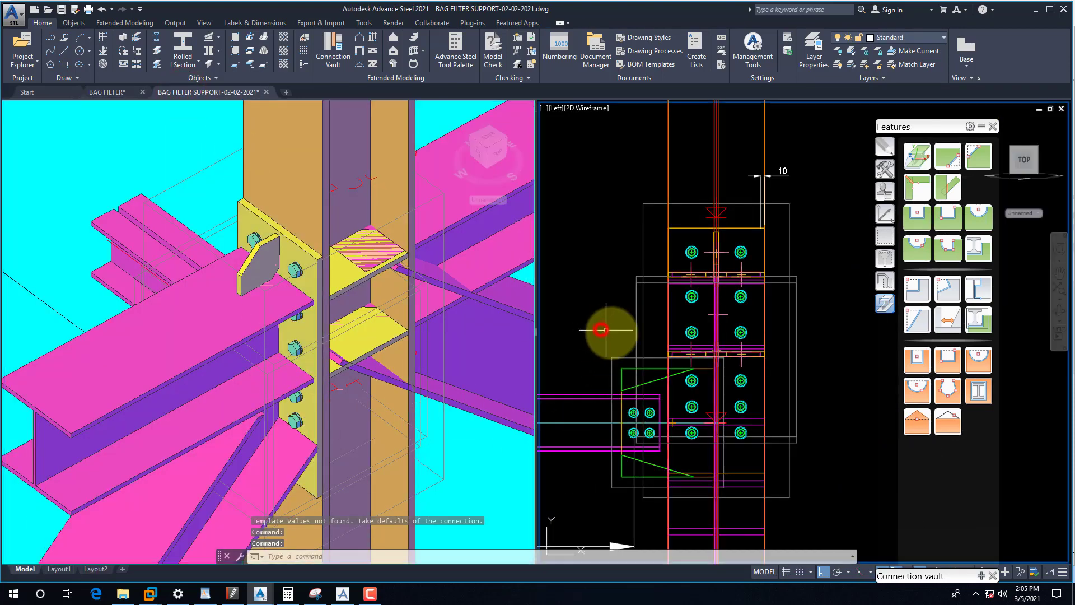
pyautogui.moveTo(696, 431); pyautogui.dragTo(636, 403, button='middle')
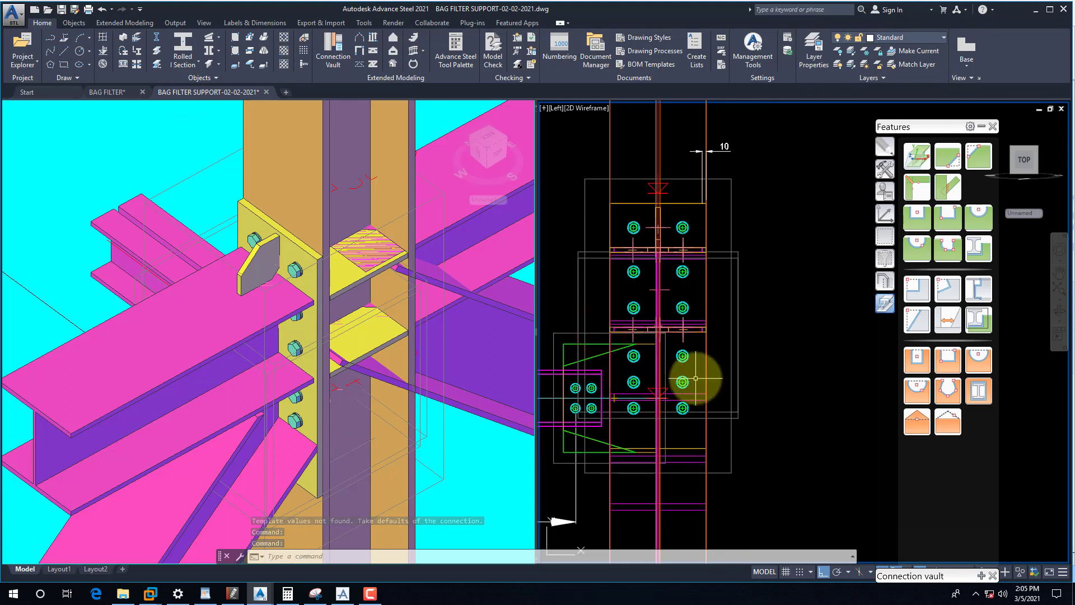
pyautogui.write('dli')
pyautogui.press('Return')
pyautogui.click(707, 332)
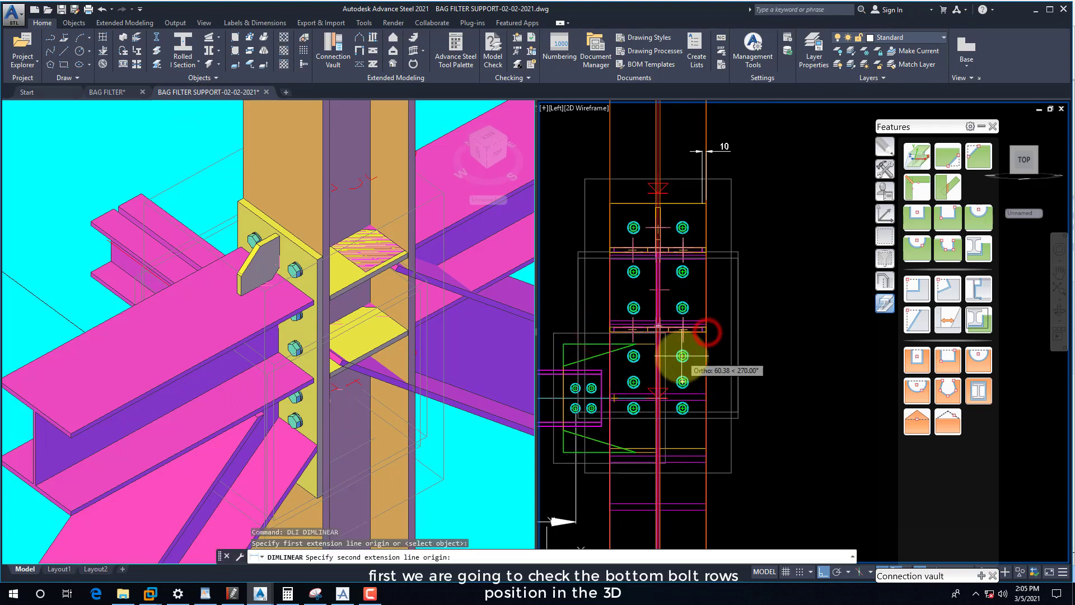
pyautogui.click(682, 356)
pyautogui.click(790, 348)
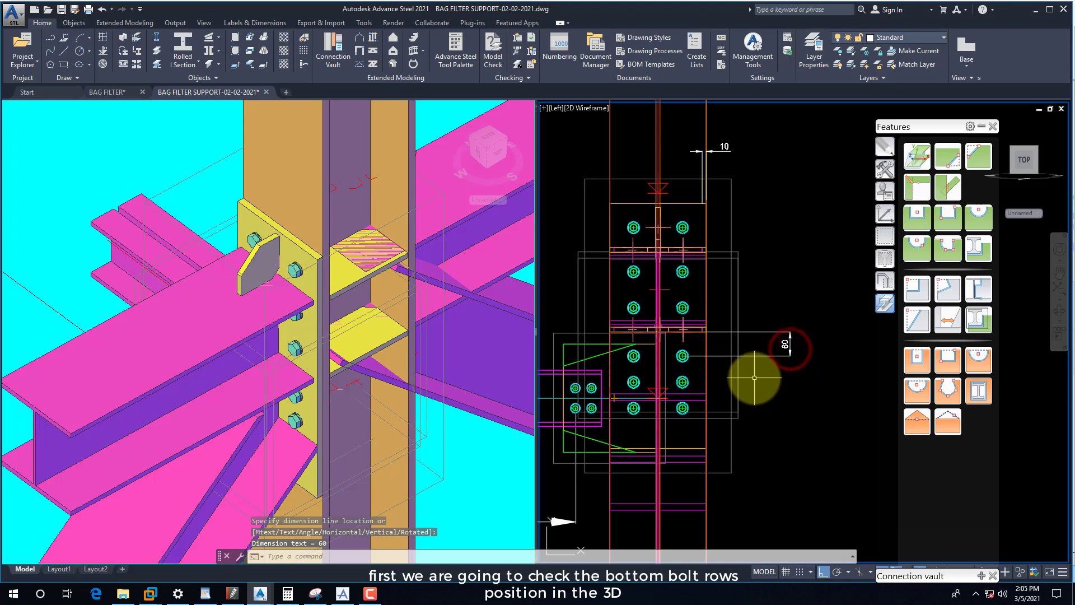
# - Continue the vertical dimension through the second and third bottom bolt rows down to the end plate's bottom edge
pyautogui.write('dco')
pyautogui.press('Return')
pyautogui.scroll(2, 692, 380)
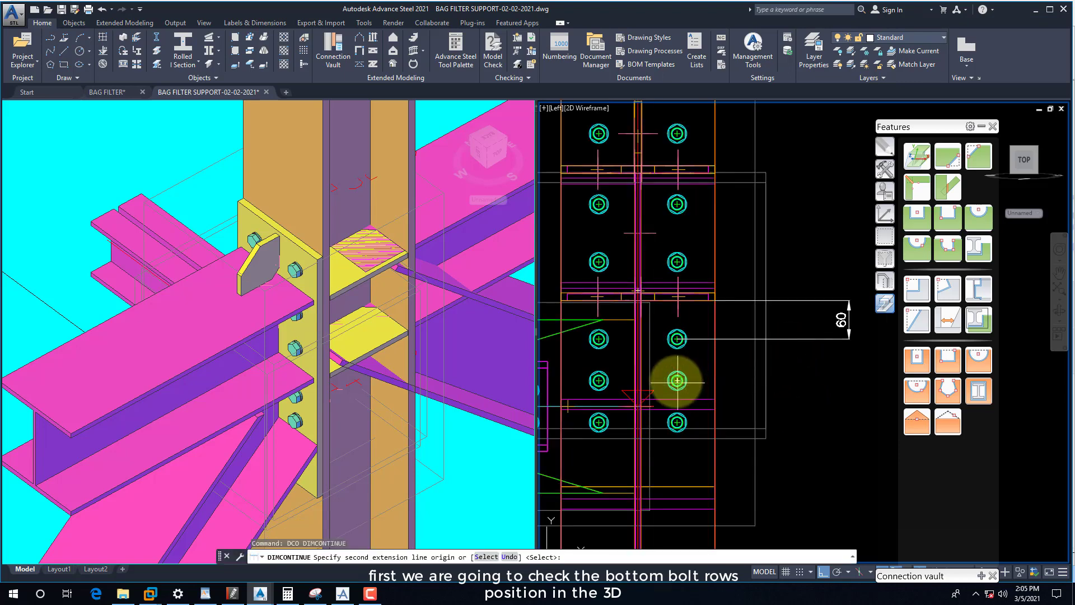
pyautogui.click(677, 380)
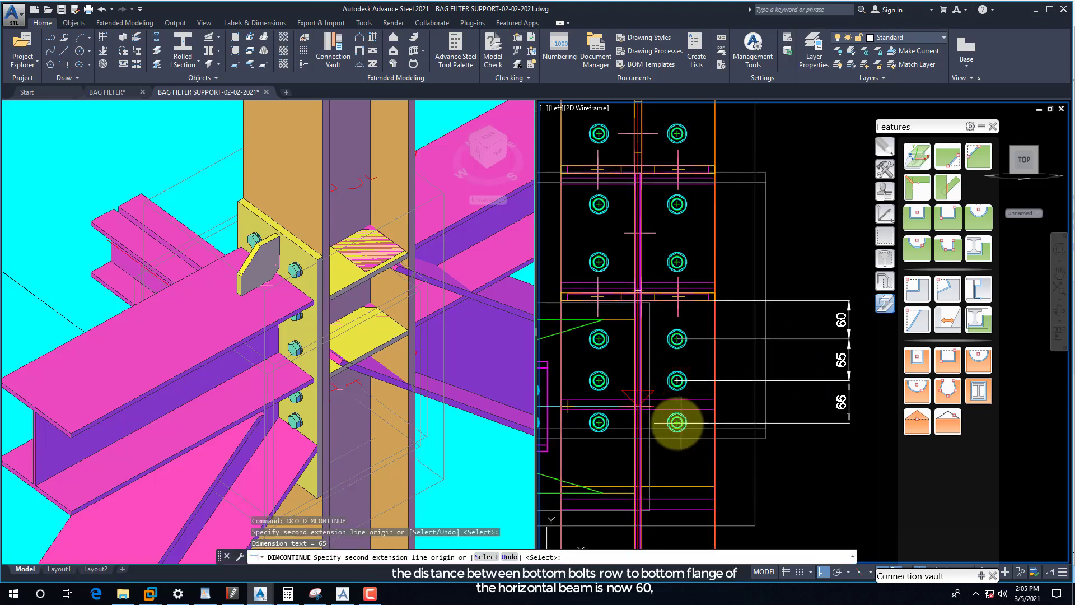
pyautogui.click(677, 422)
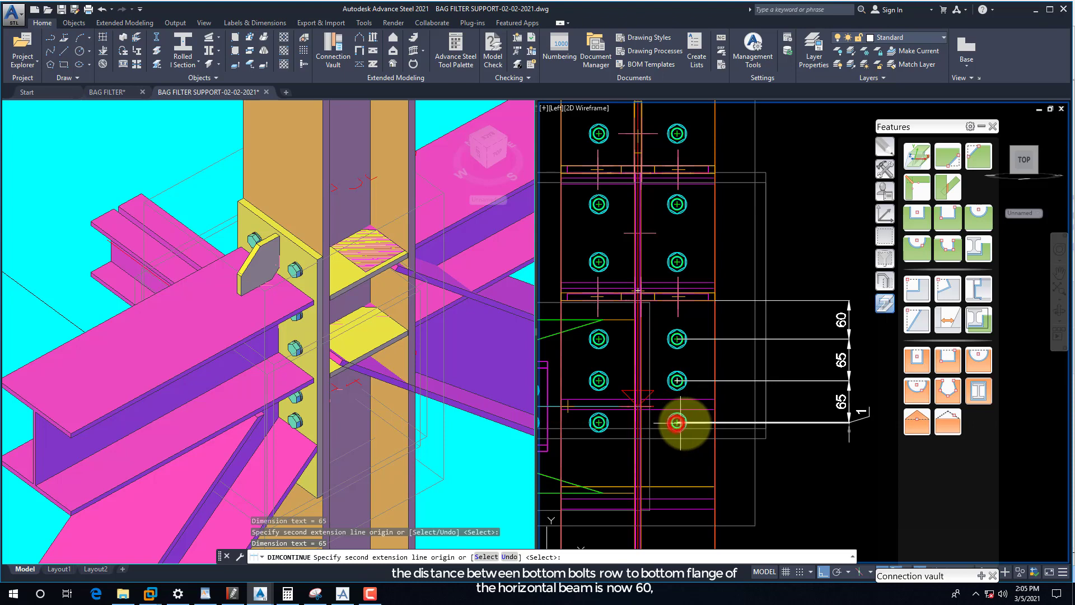
pyautogui.click(715, 486)
pyautogui.press('Escape')
pyautogui.scroll(-2, 703, 442)
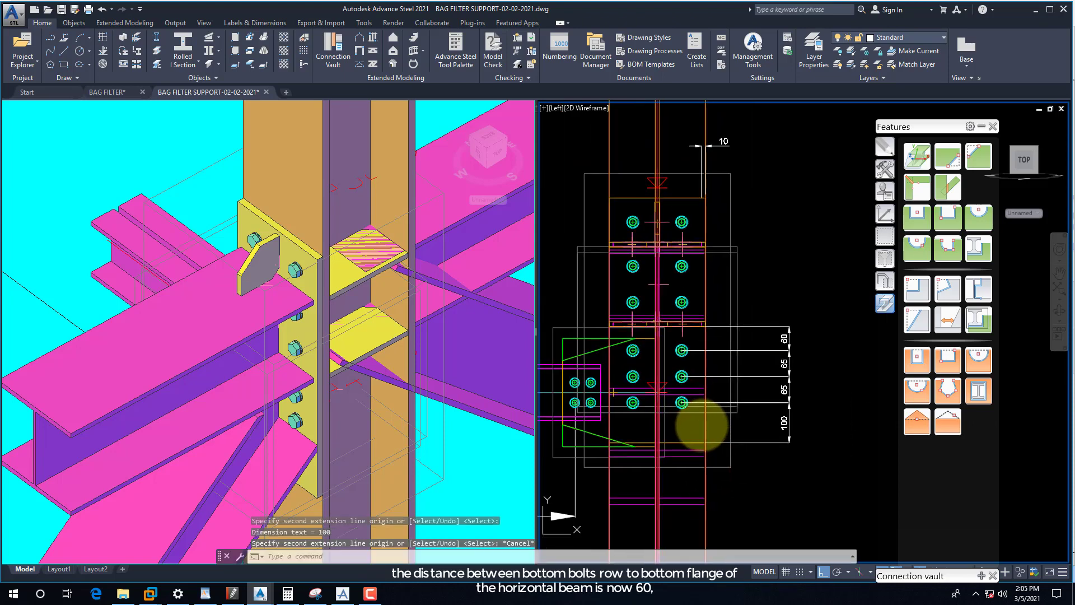
pyautogui.scroll(2, 751, 415)
pyautogui.moveTo(747, 415); pyautogui.dragTo(763, 408, button='middle')
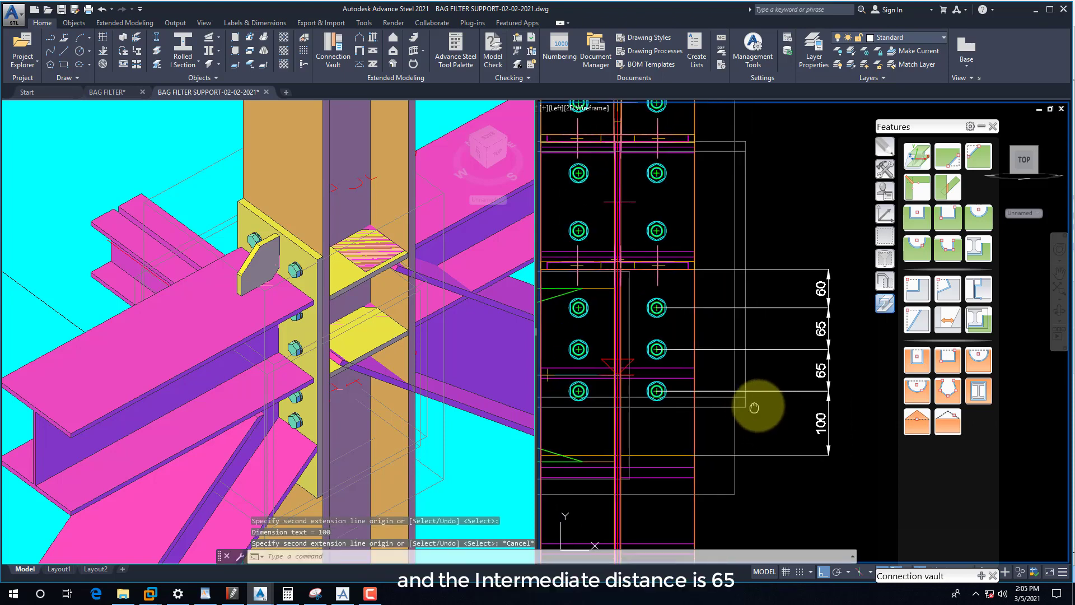
# - Set the end plate joint's bottom outside bolts to 2 lines with an intermediate distance of 60 in the vertical bolt settings
pyautogui.click(981, 126)
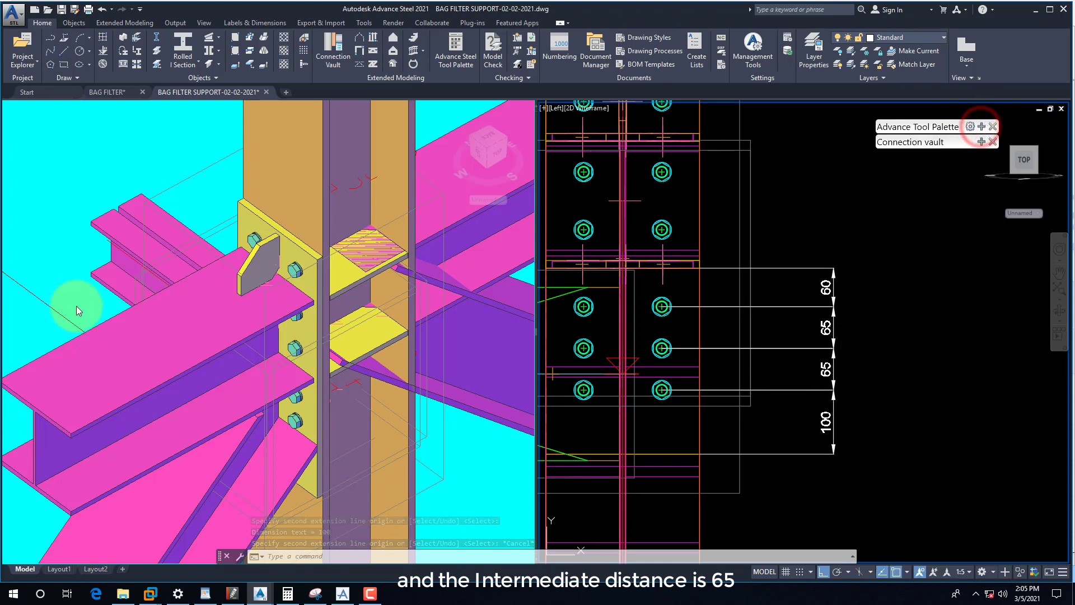
pyautogui.click(211, 184)
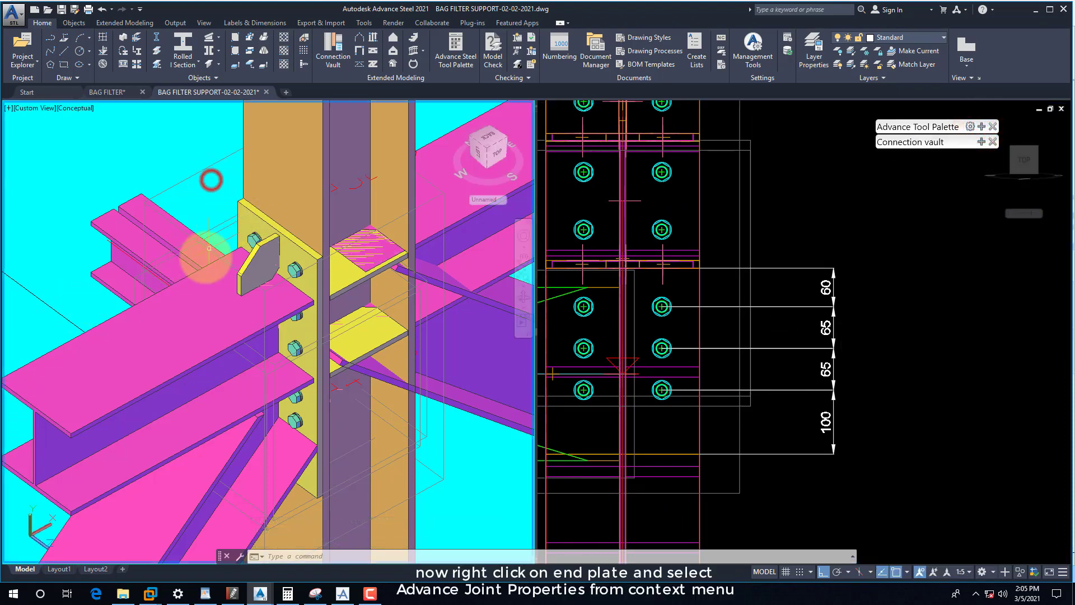
pyautogui.scroll(1, 224, 213)
pyautogui.rightClick(239, 206)
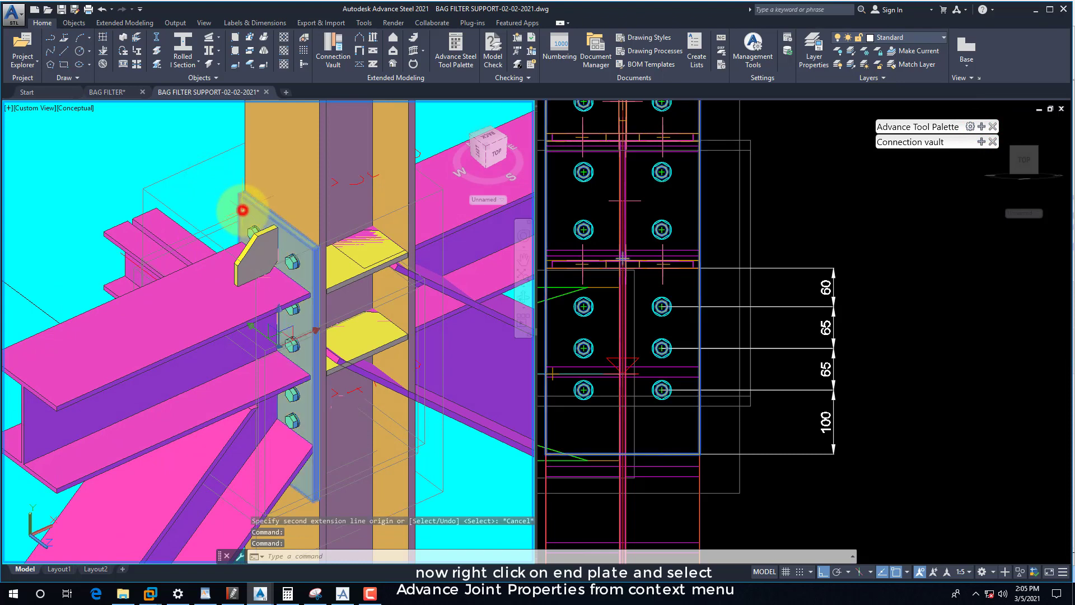
pyautogui.click(278, 383)
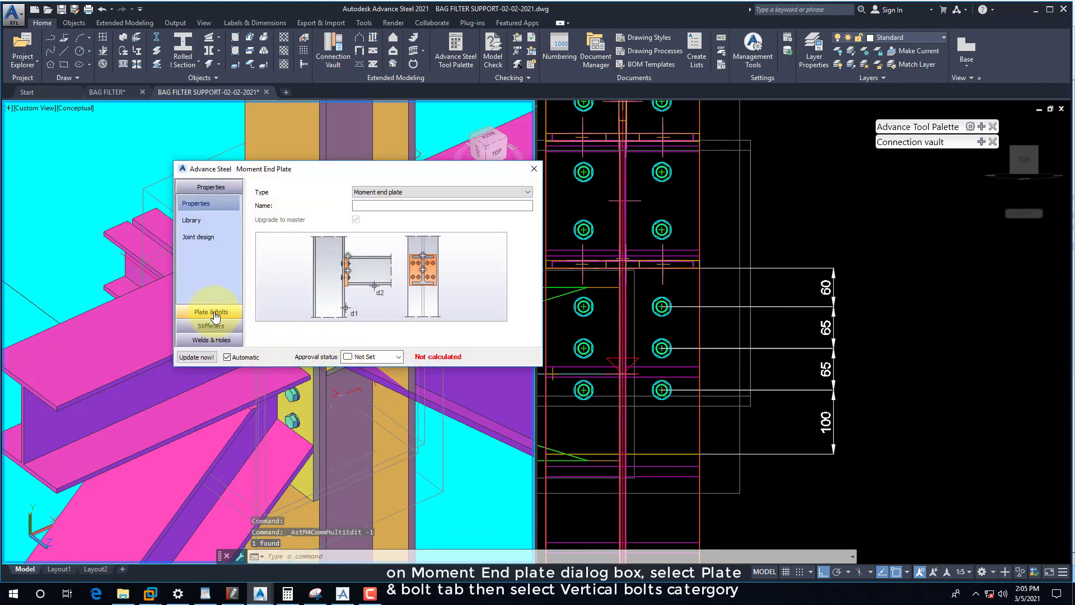
pyautogui.click(216, 317)
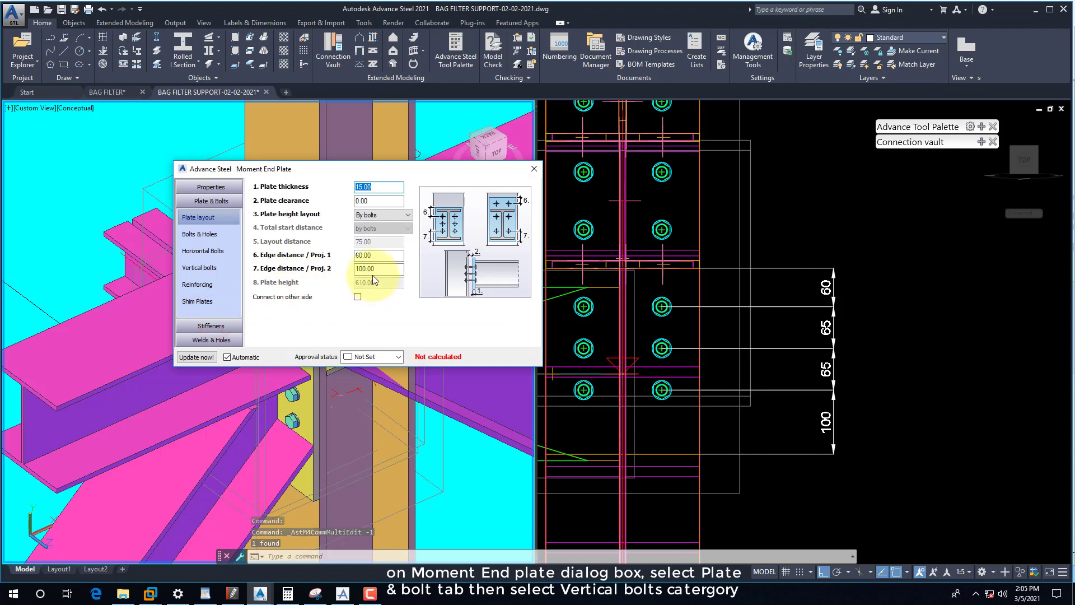
pyautogui.click(207, 267)
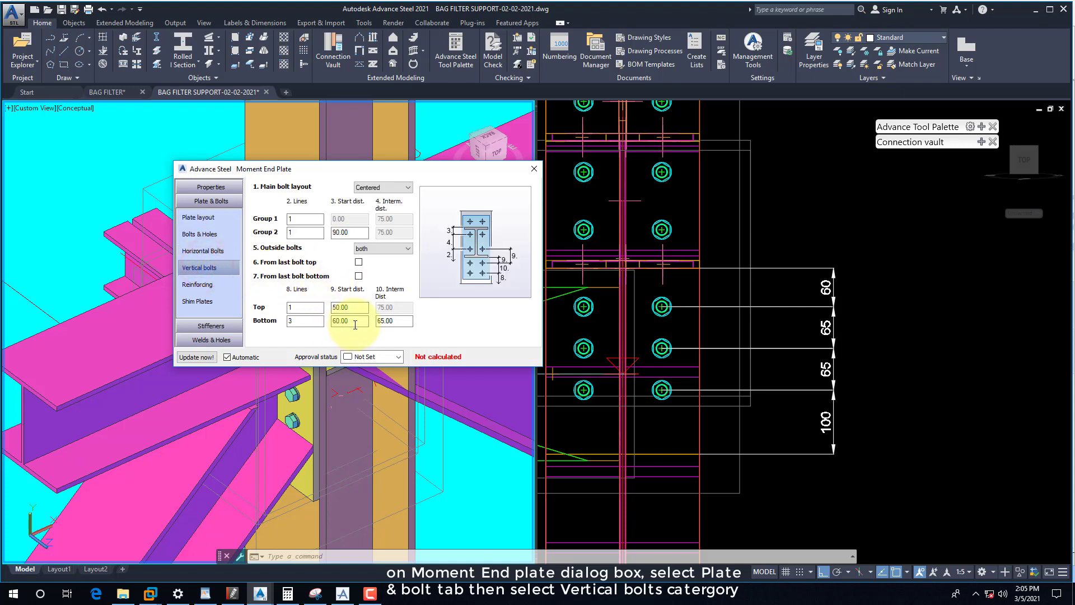
pyautogui.click(354, 320)
pyautogui.doubleClick(300, 320)
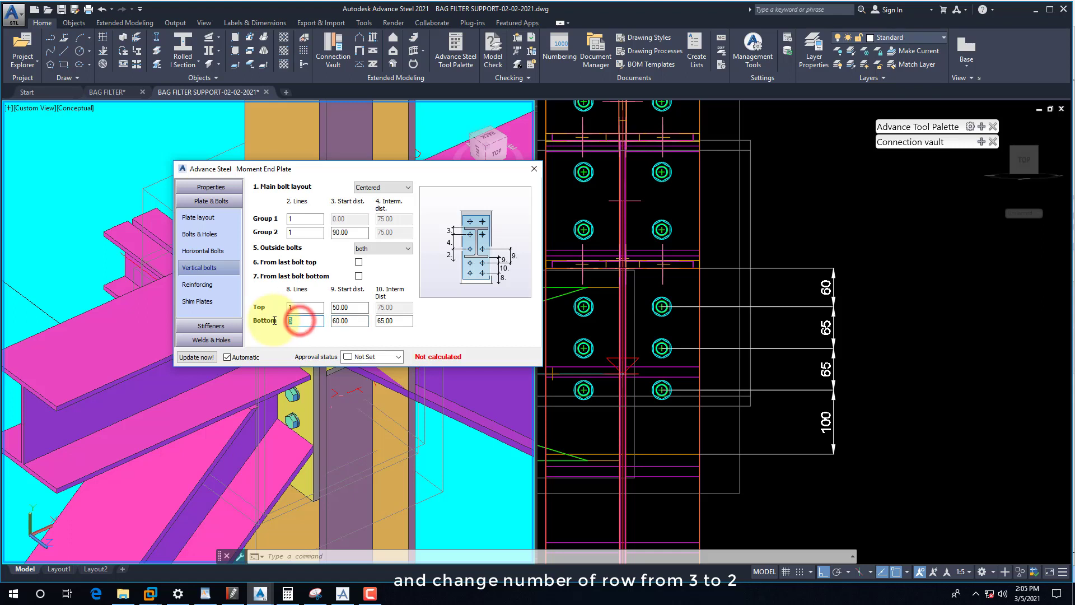
pyautogui.write('2')
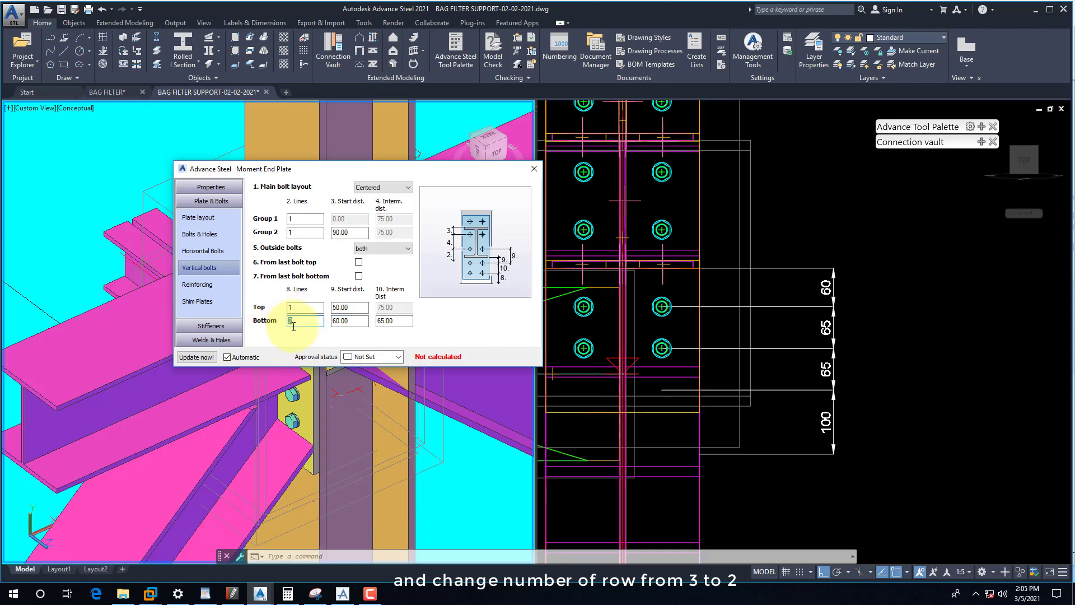
pyautogui.doubleClick(395, 322)
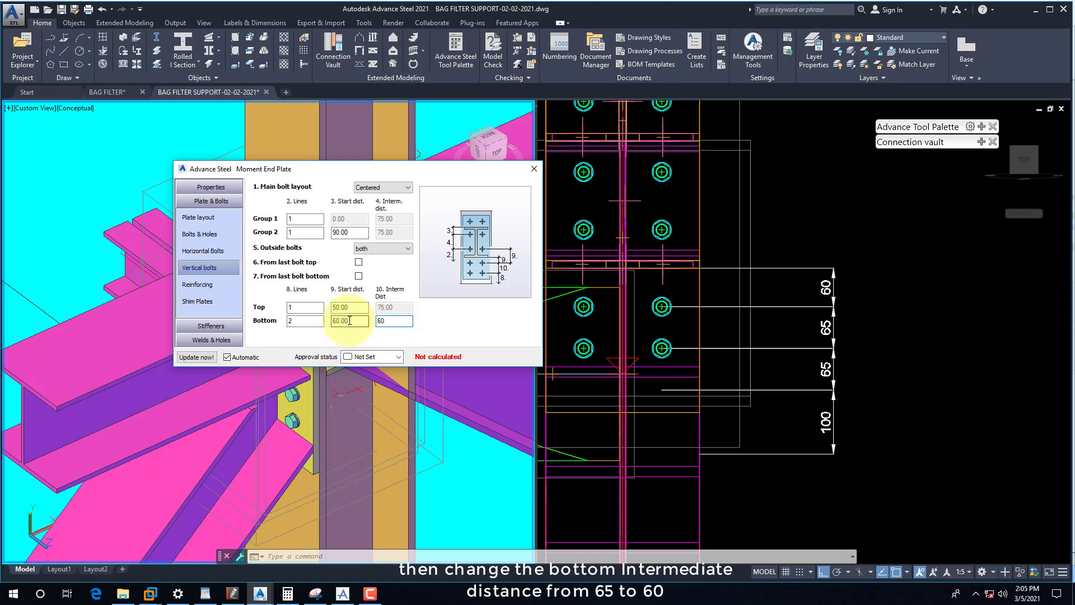
pyautogui.click(531, 168)
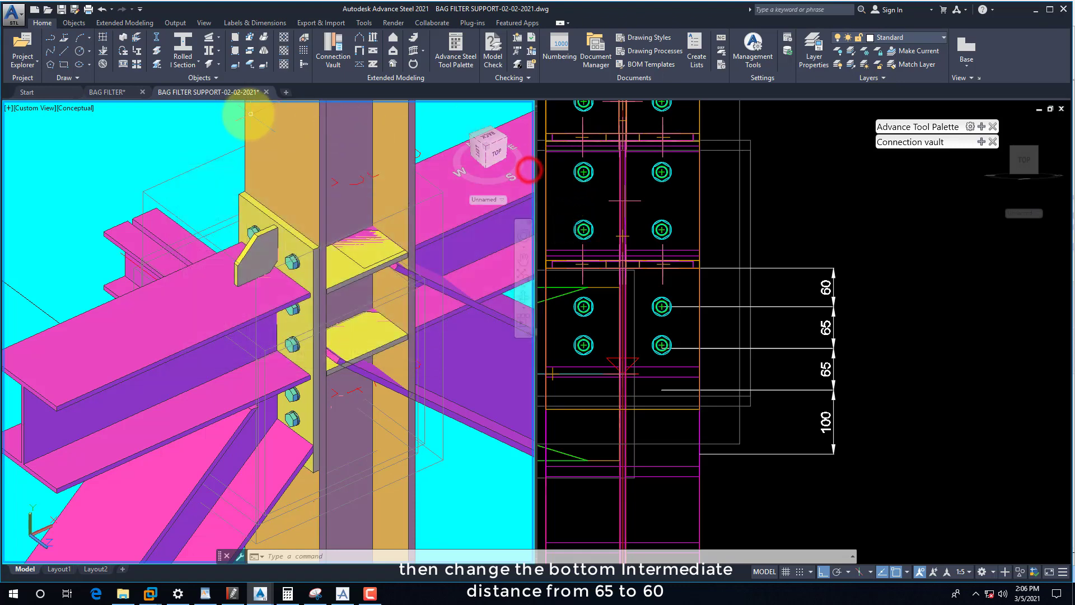
# - Compare with Detail 3 in the BAG FILTER drawing, return to the support model and erase the two lowest vertical dimensions in the Left view
pyautogui.click(113, 95)
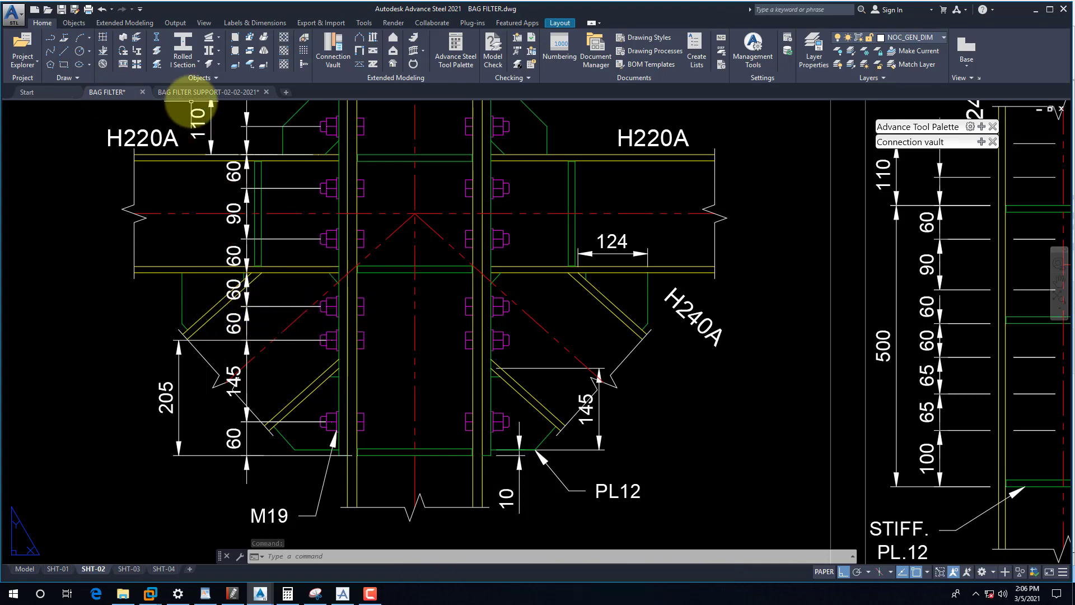
pyautogui.click(189, 98)
pyautogui.click(857, 365)
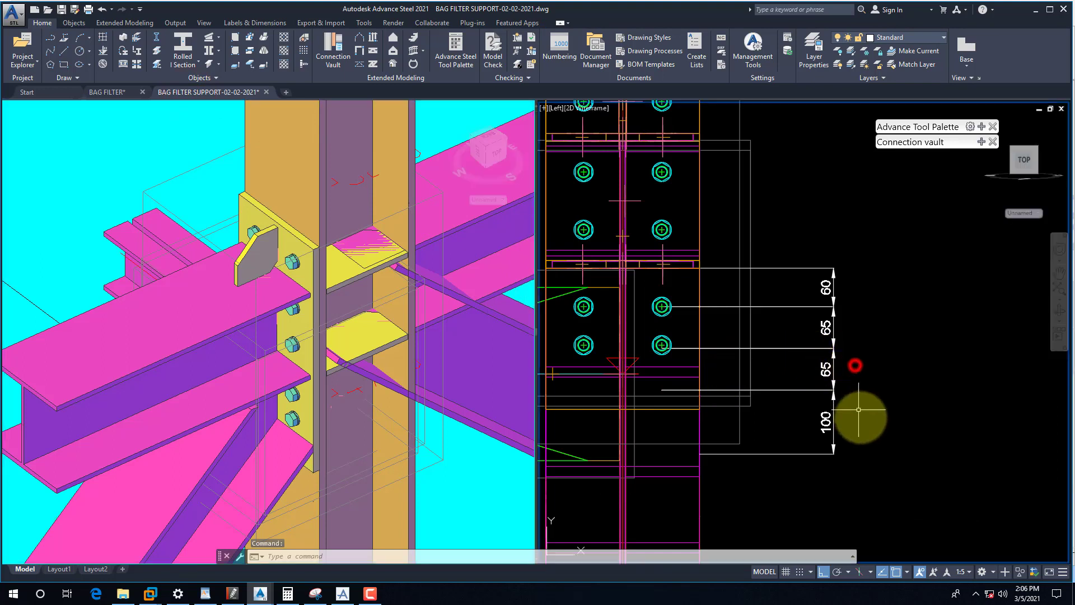
pyautogui.click(874, 458)
pyautogui.click(814, 373)
pyautogui.write('e')
pyautogui.press('Return')
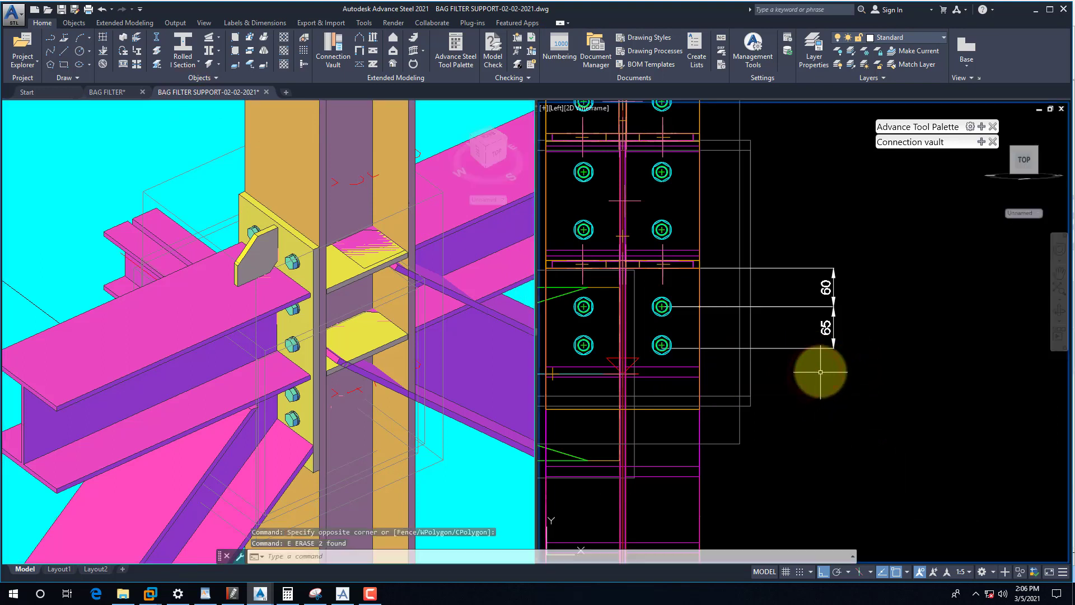
# - Stretch the lower origin of the remaining second vertical dimension onto the centre of the second bottom bolt row in the Left view
pyautogui.click(807, 346)
pyautogui.click(662, 346)
pyautogui.click(661, 346)
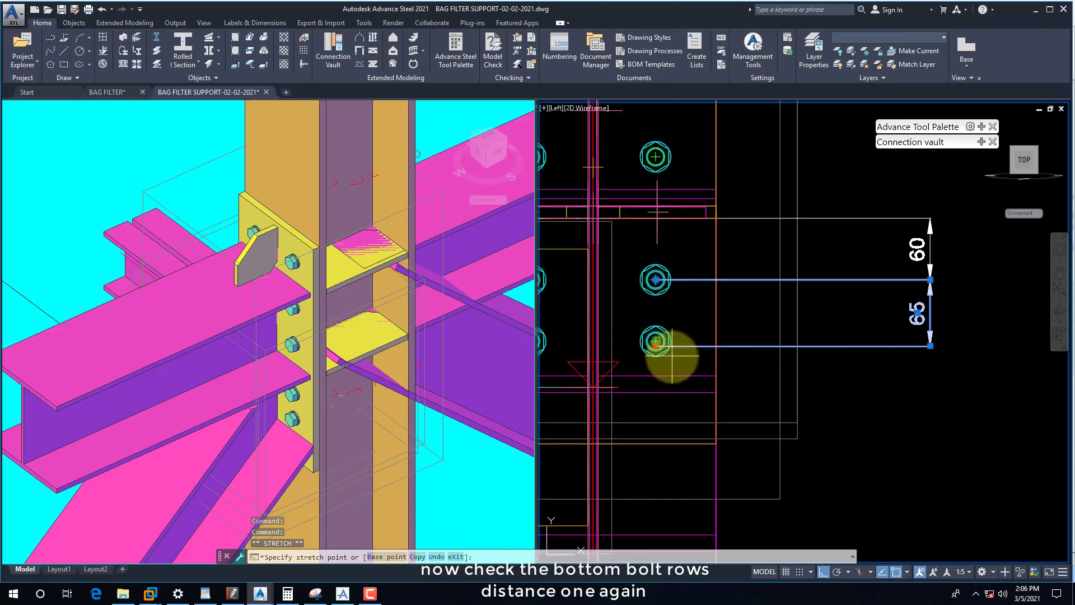
pyautogui.scroll(2, 666, 350)
pyautogui.keyDown('shift'); pyautogui.rightClick(672, 359); pyautogui.keyUp('shift')
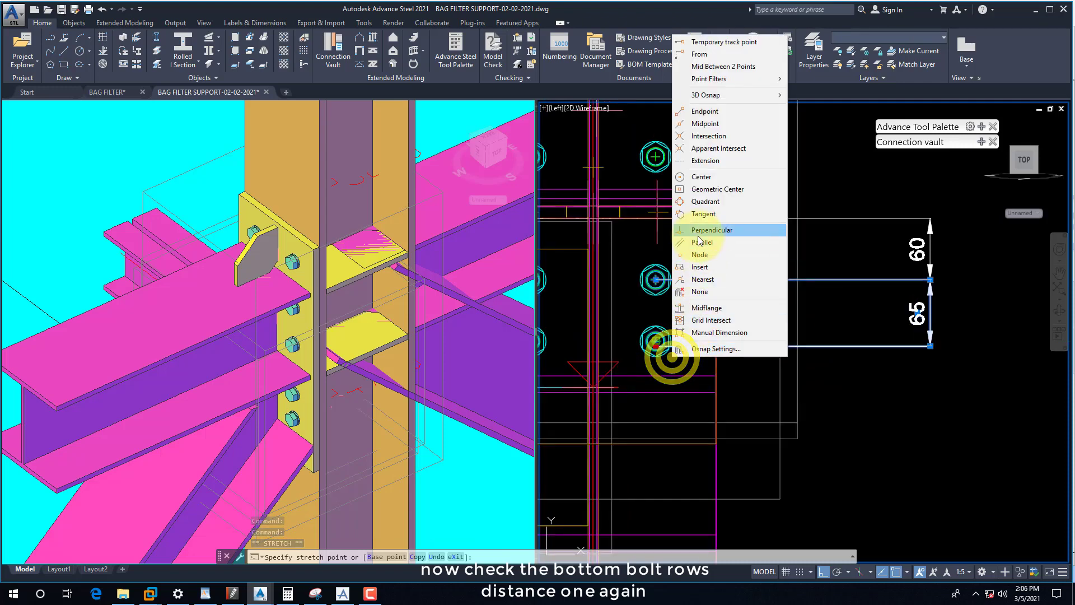
pyautogui.click(700, 291)
pyautogui.click(655, 341)
pyautogui.press('Escape')
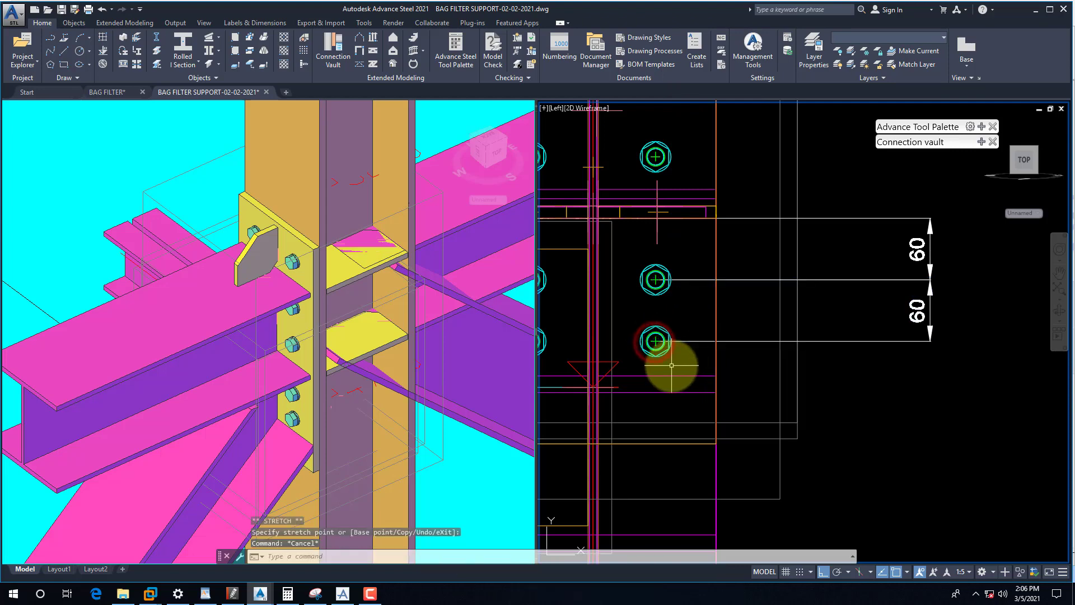
pyautogui.scroll(-2, 655, 377)
pyautogui.moveTo(655, 377); pyautogui.dragTo(714, 384, button='middle')
pyautogui.scroll(-2, 714, 380)
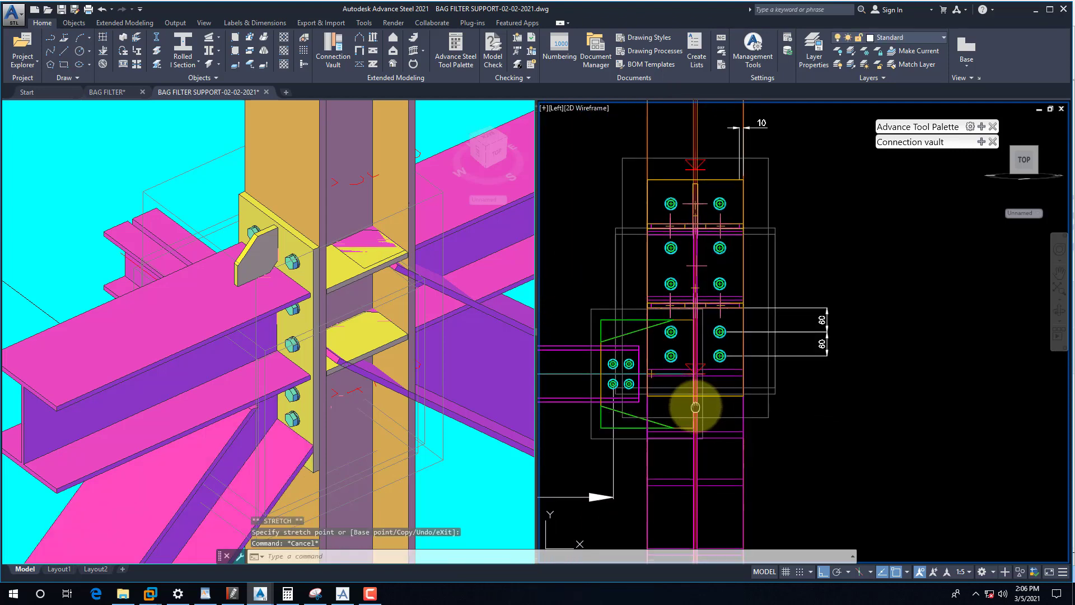
# - Measure vertically from the H220A beam's bottom flange to the end plate's bottom edge in Detail 3 of the BAG FILTER drawing, placing no dimension
pyautogui.click(107, 93)
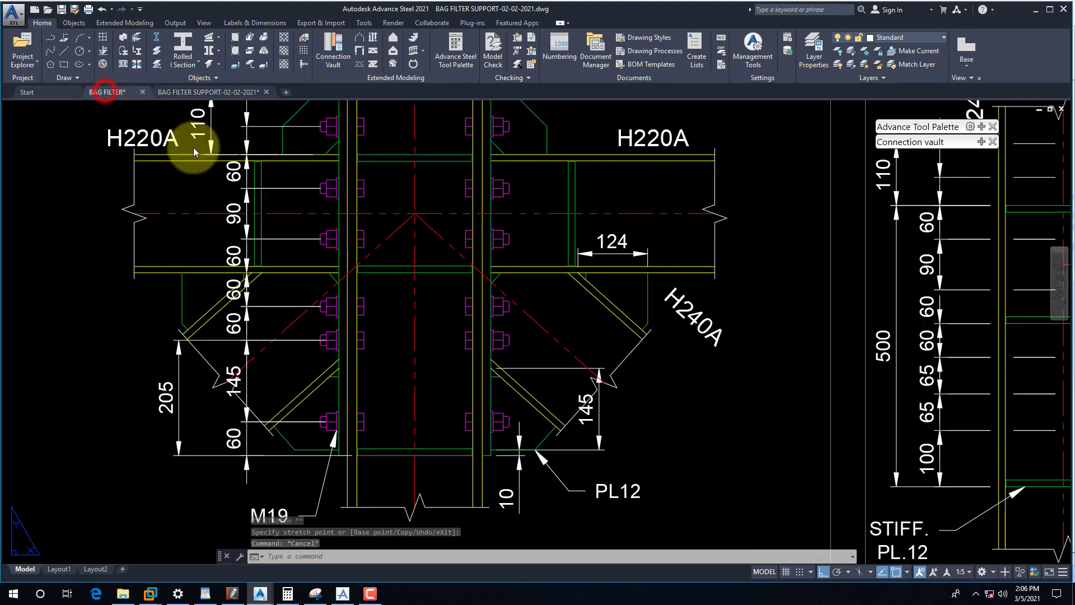
pyautogui.write('dli')
pyautogui.press('Return')
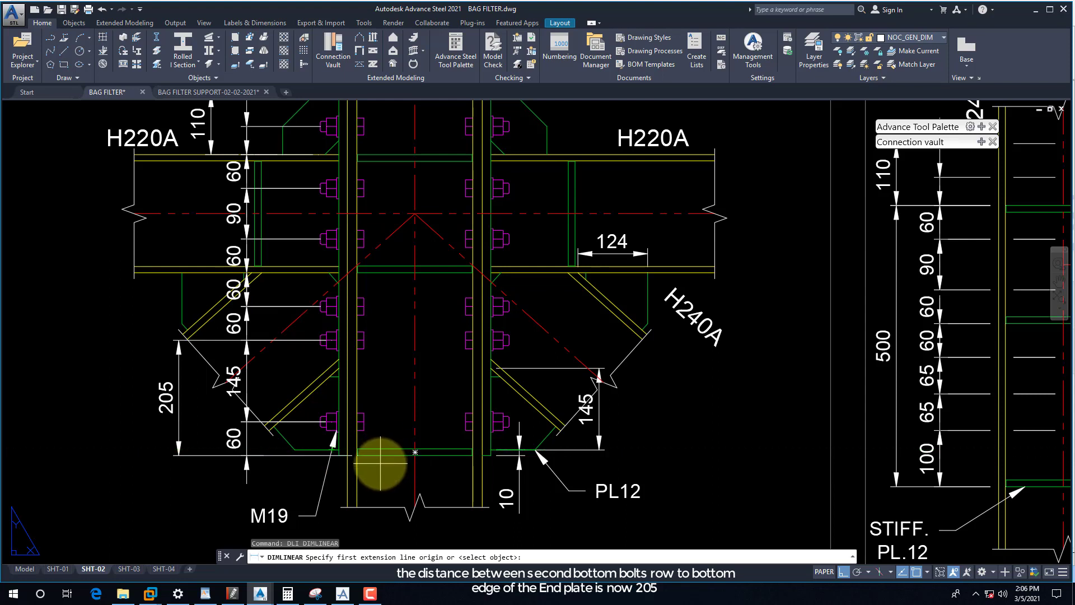
pyautogui.click(160, 275)
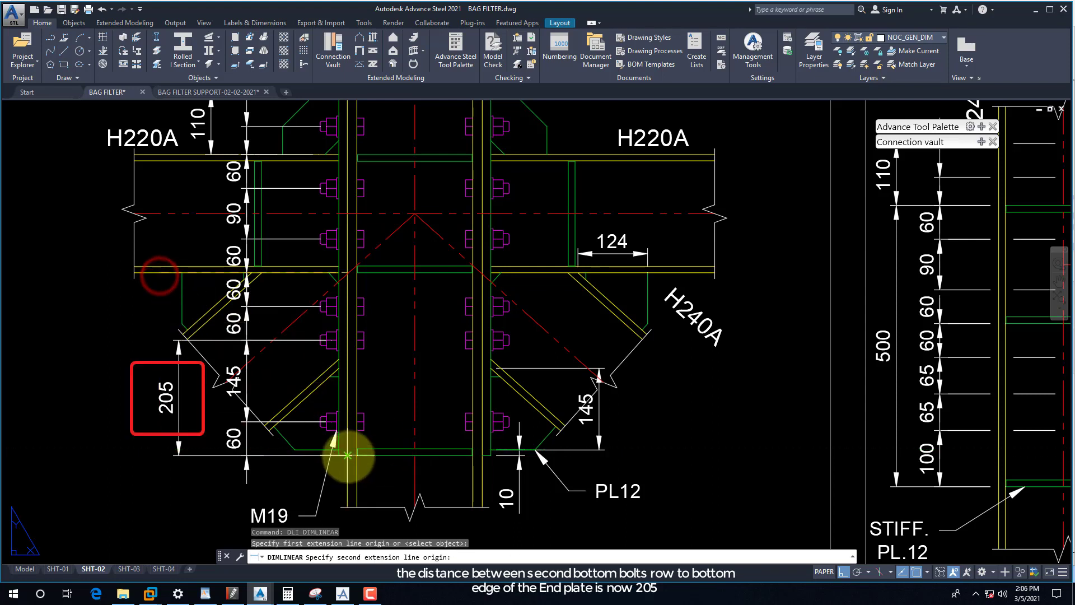
pyautogui.click(347, 455)
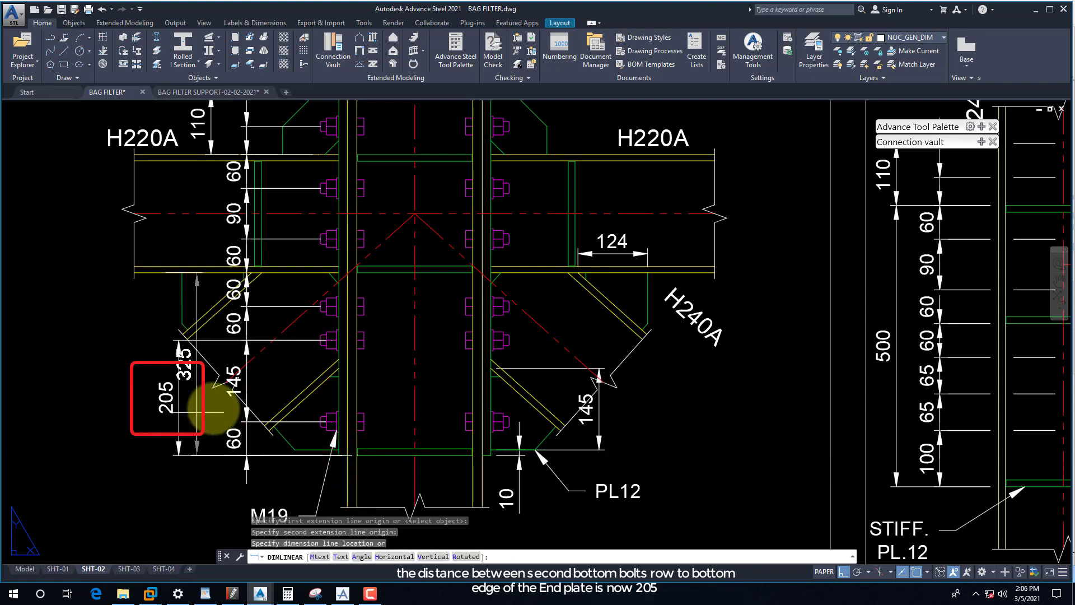
pyautogui.press('Escape')
# - Return to BAG FILTER SUPPORT-02-02-2021 and set the end plate joint's Edge distance / Proj. 2 to 205 in the plate layout
pyautogui.click(189, 93)
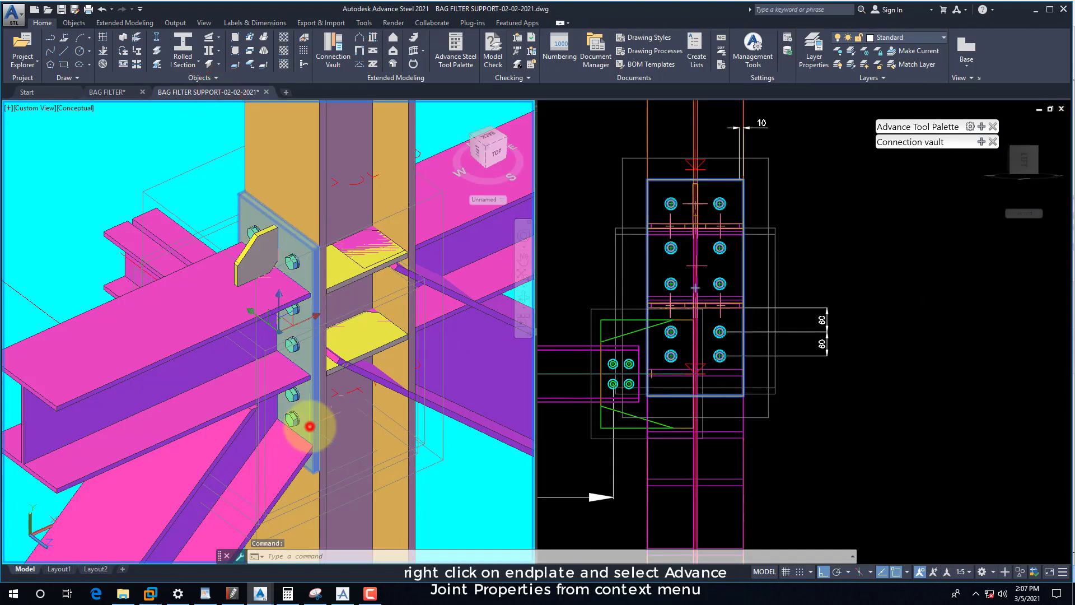
pyautogui.rightClick(302, 427)
pyautogui.click(350, 246)
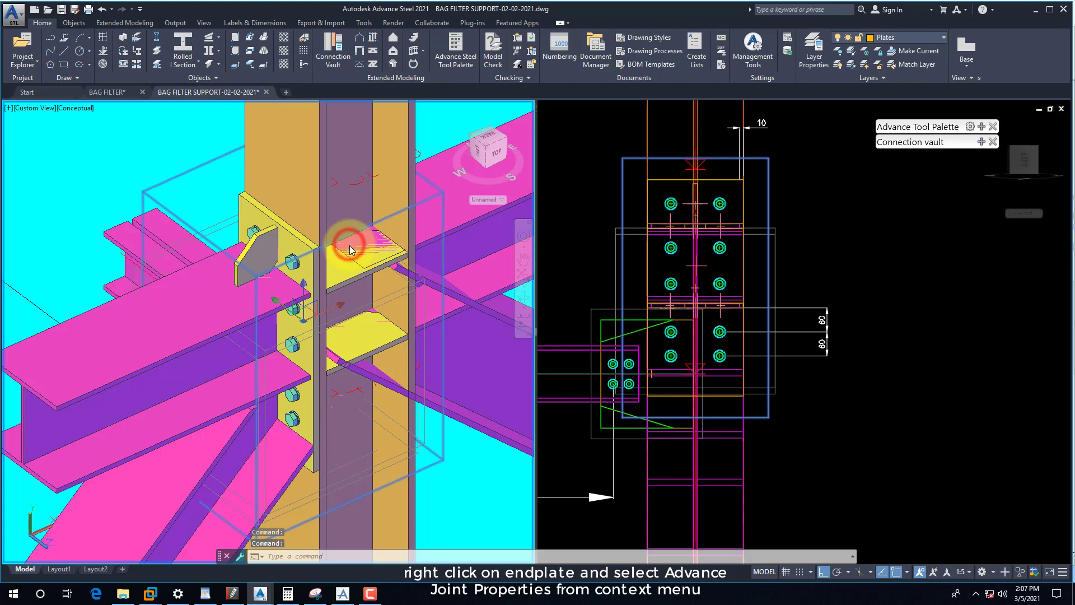
pyautogui.click(211, 315)
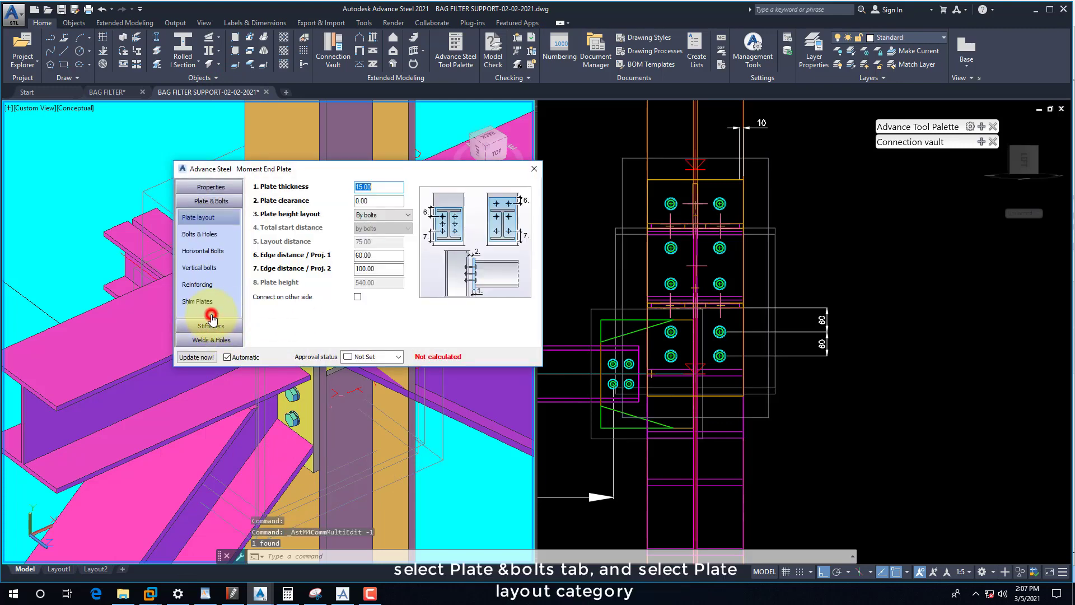
pyautogui.click(365, 268)
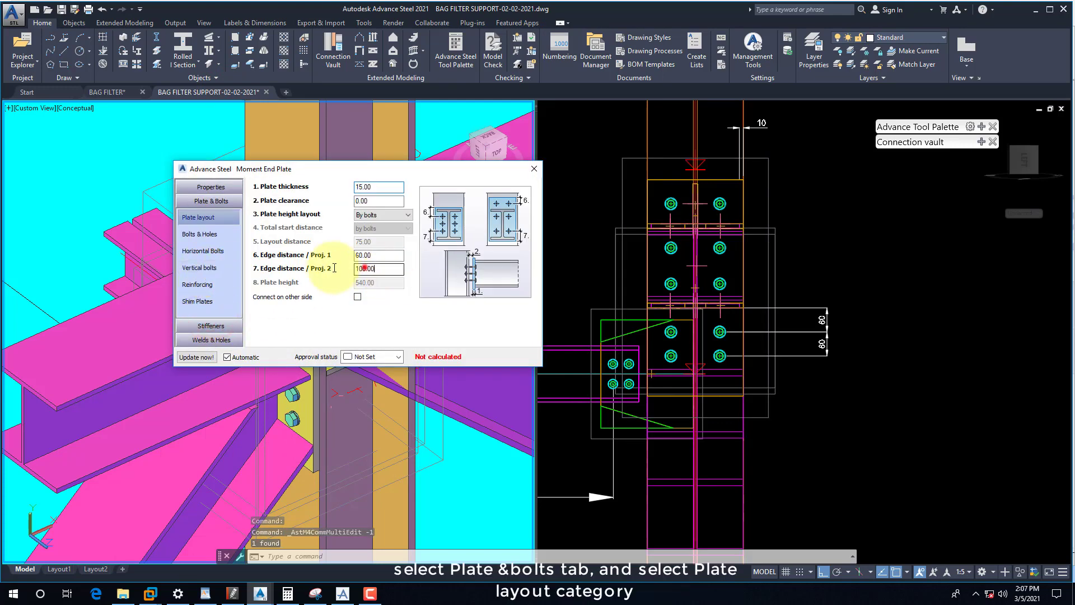
pyautogui.write('205')
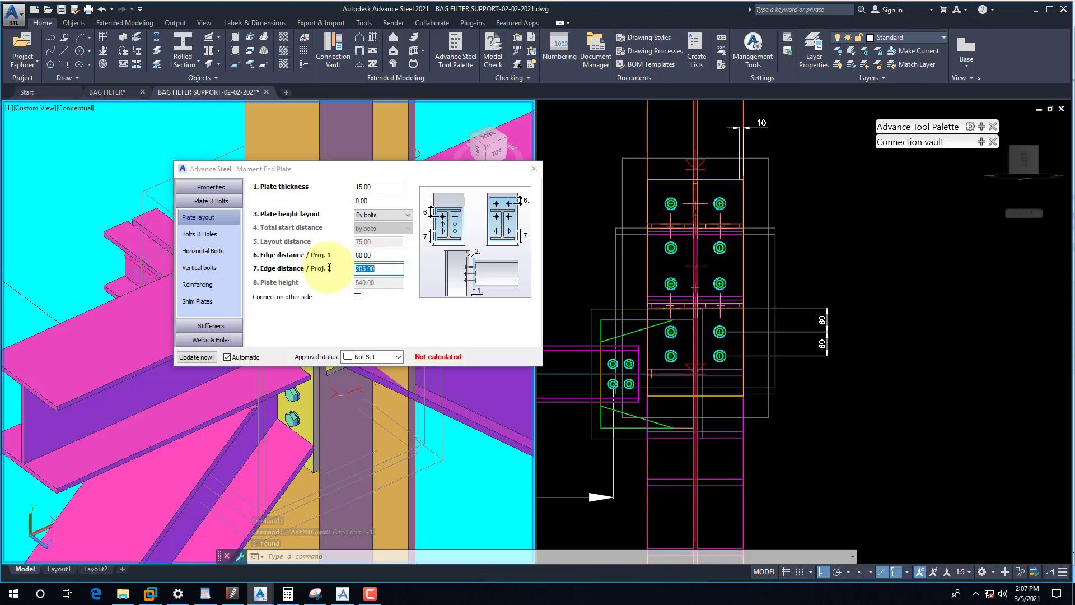
pyautogui.click(533, 169)
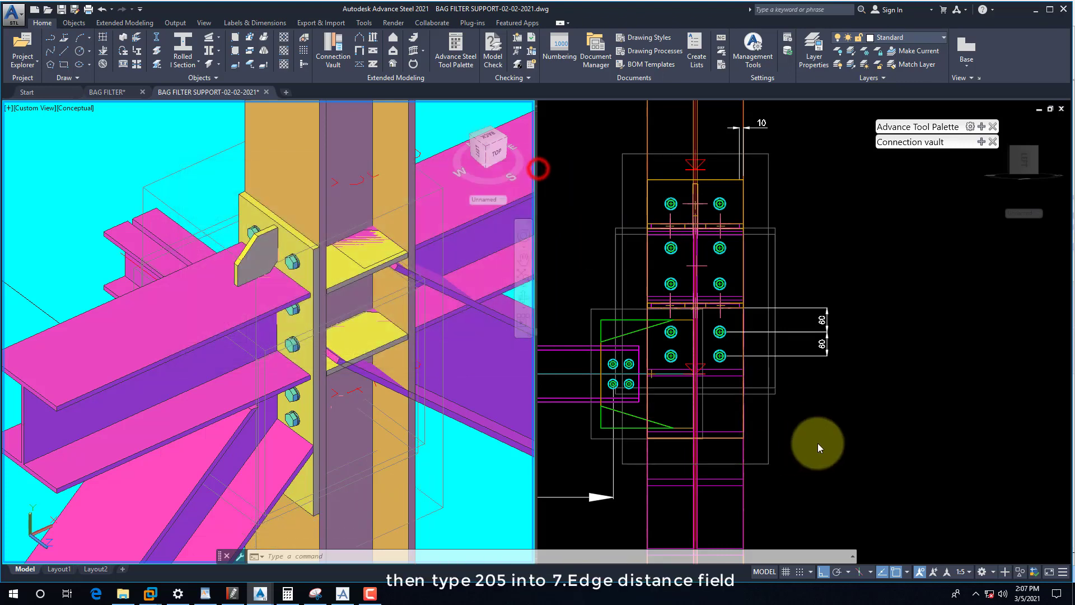
# - Dimension vertically from the second bottom bolt row to the end plate's bottom edge in the Left view
pyautogui.click(818, 418)
pyautogui.write('dli')
pyautogui.press('Return')
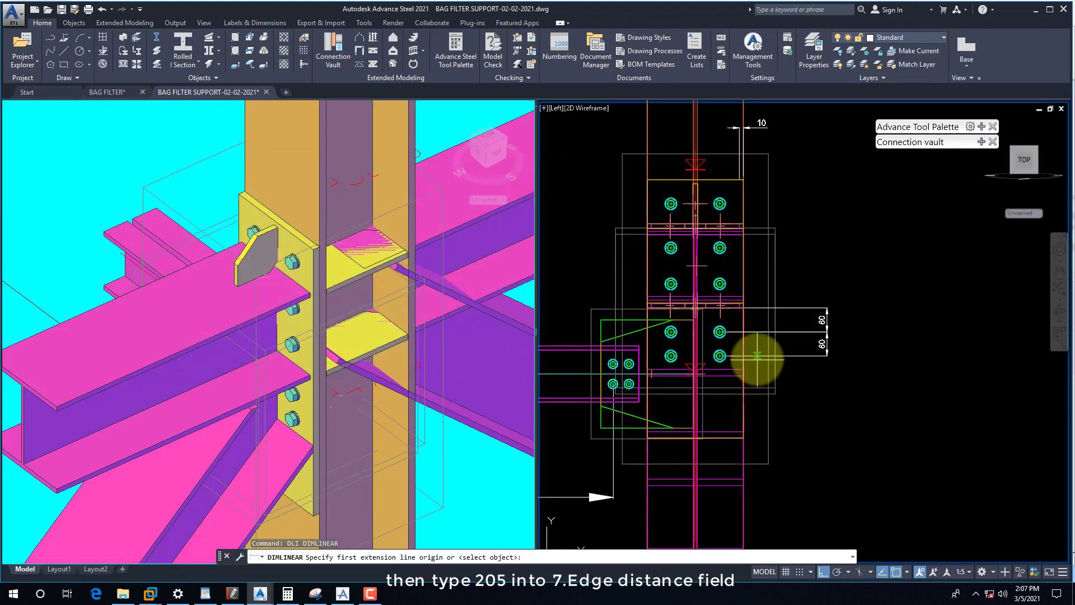
pyautogui.click(756, 365)
pyautogui.click(745, 437)
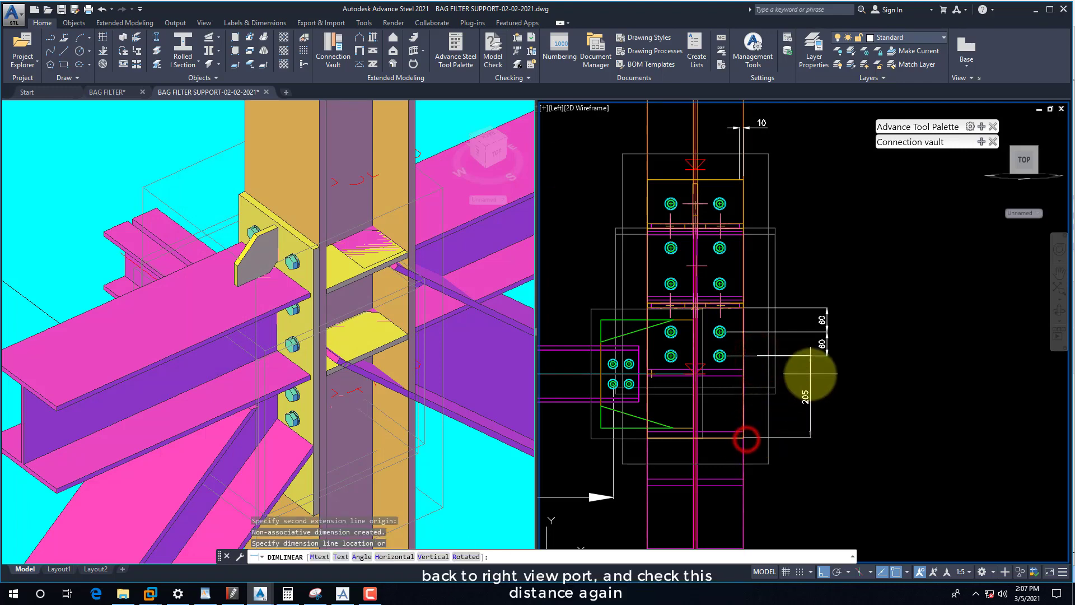
pyautogui.click(811, 374)
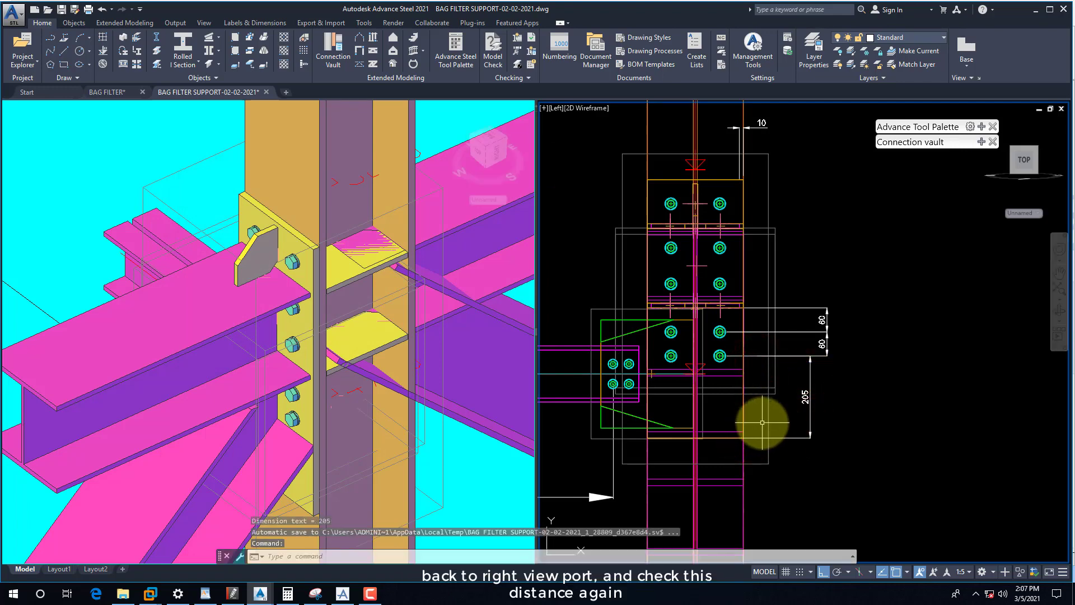
# - Stretch the new lowest vertical dimension sideways so its dimension line aligns with the two 60 dimensions above it
pyautogui.scroll(2, 810, 363)
pyautogui.write('s')
pyautogui.press('Return')
pyautogui.click(819, 358)
pyautogui.click(801, 342)
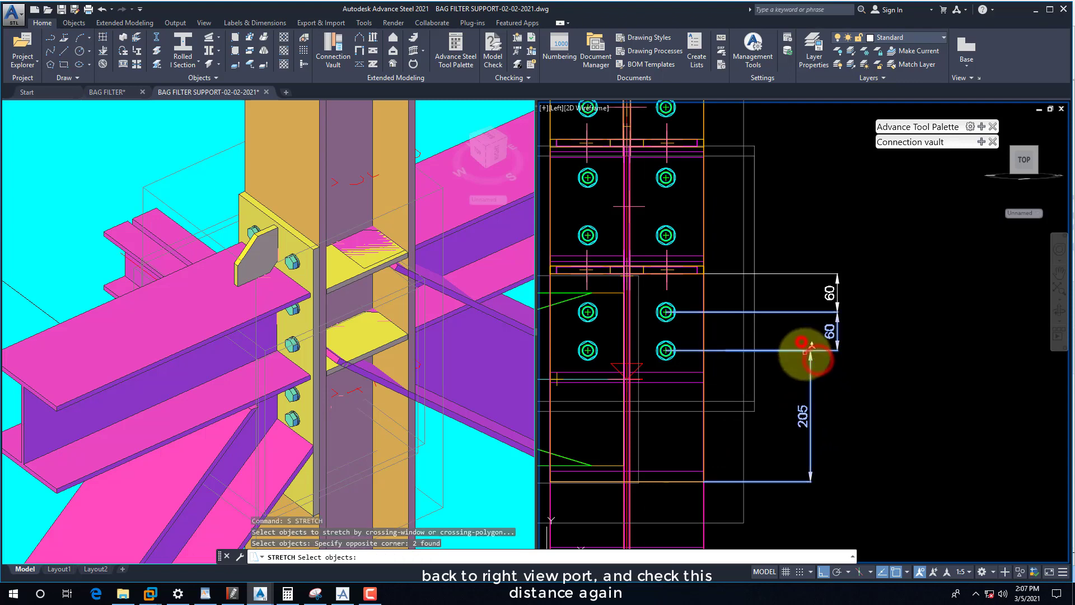
pyautogui.press('Return')
pyautogui.click(810, 361)
pyautogui.keyDown('shift'); pyautogui.rightClick(826, 381); pyautogui.keyUp('shift')
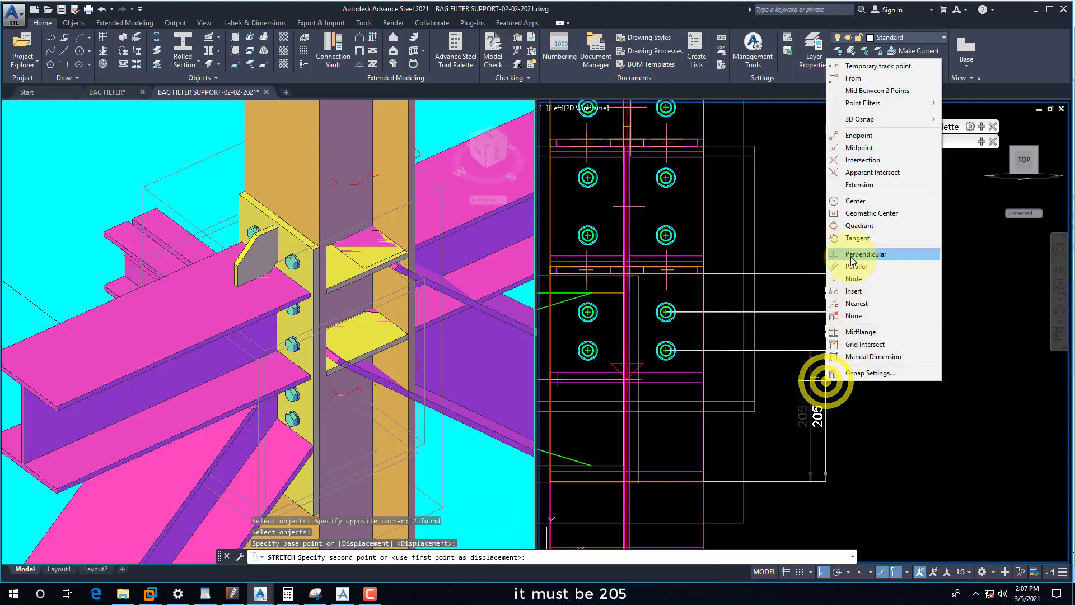
pyautogui.click(850, 260)
pyautogui.click(829, 324)
pyautogui.moveTo(784, 419); pyautogui.dragTo(810, 398, button='middle')
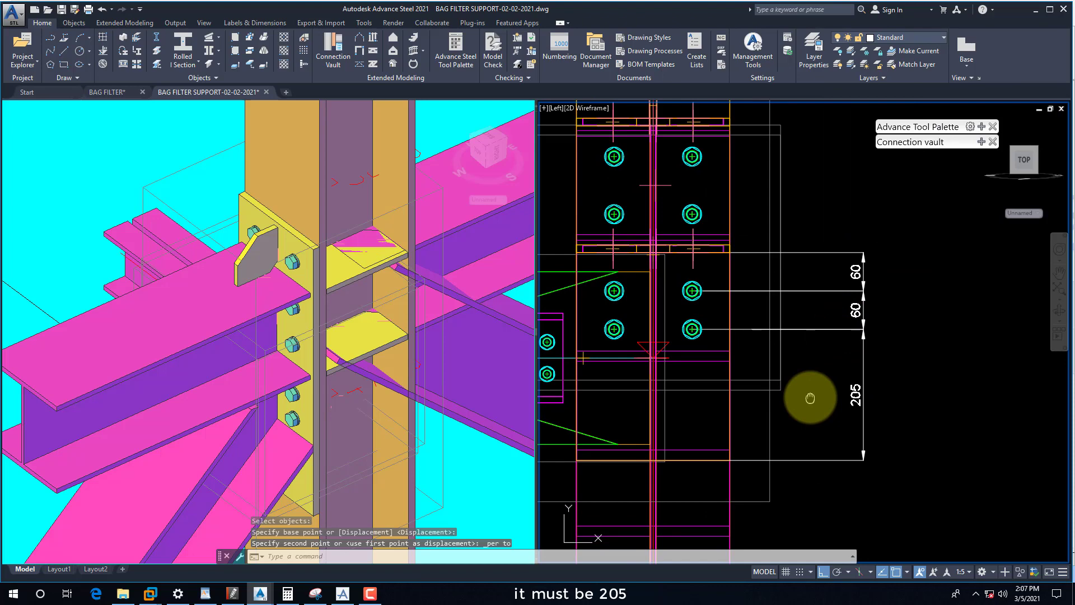
pyautogui.scroll(-2, 810, 398)
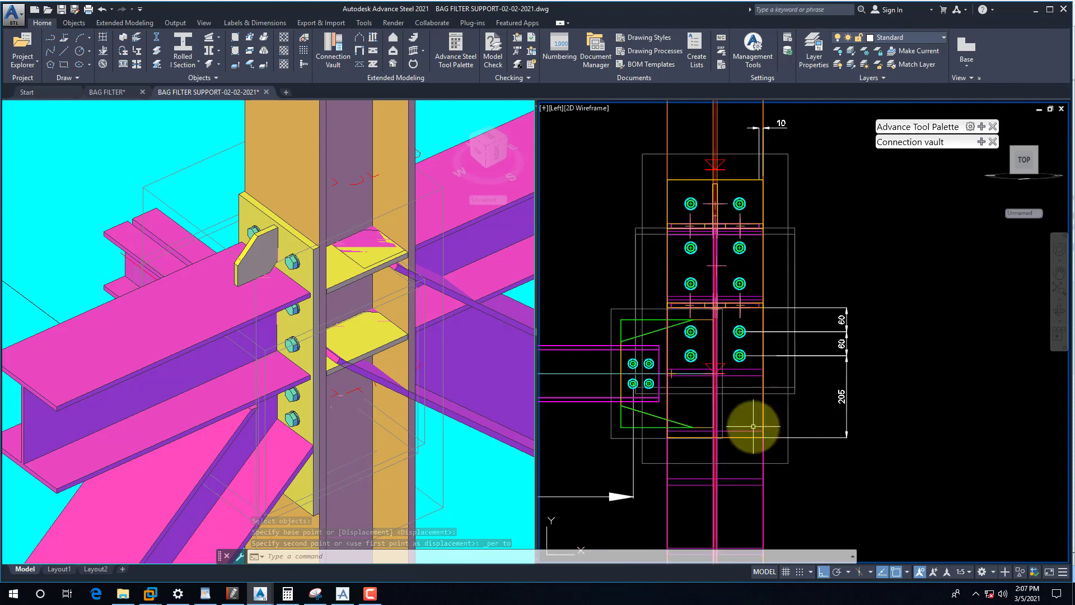
pyautogui.moveTo(751, 427); pyautogui.dragTo(758, 412, button='middle')
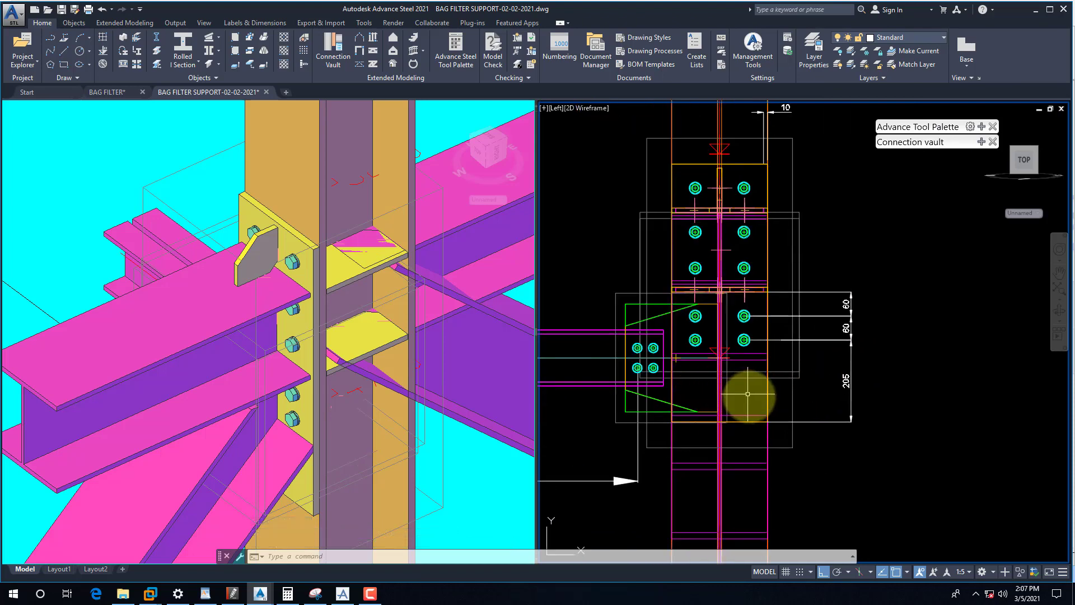
# - Recheck Detail 3 in BAG FILTER, return to the model and create bolts on plate with the end plate as main plate and the column as connecting object
pyautogui.click(214, 143)
pyautogui.click(107, 91)
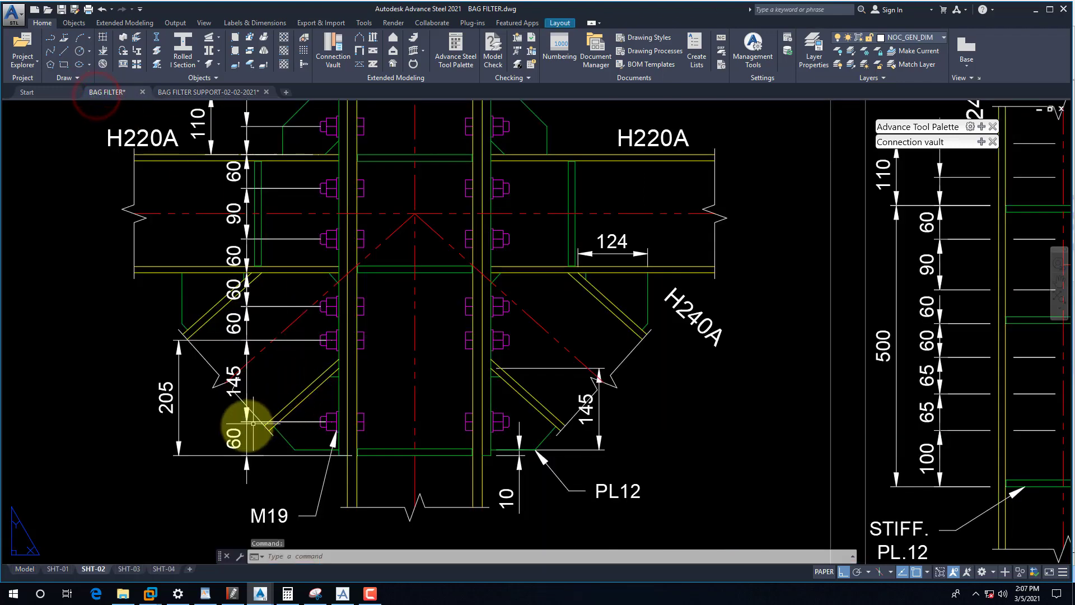
pyautogui.click(192, 92)
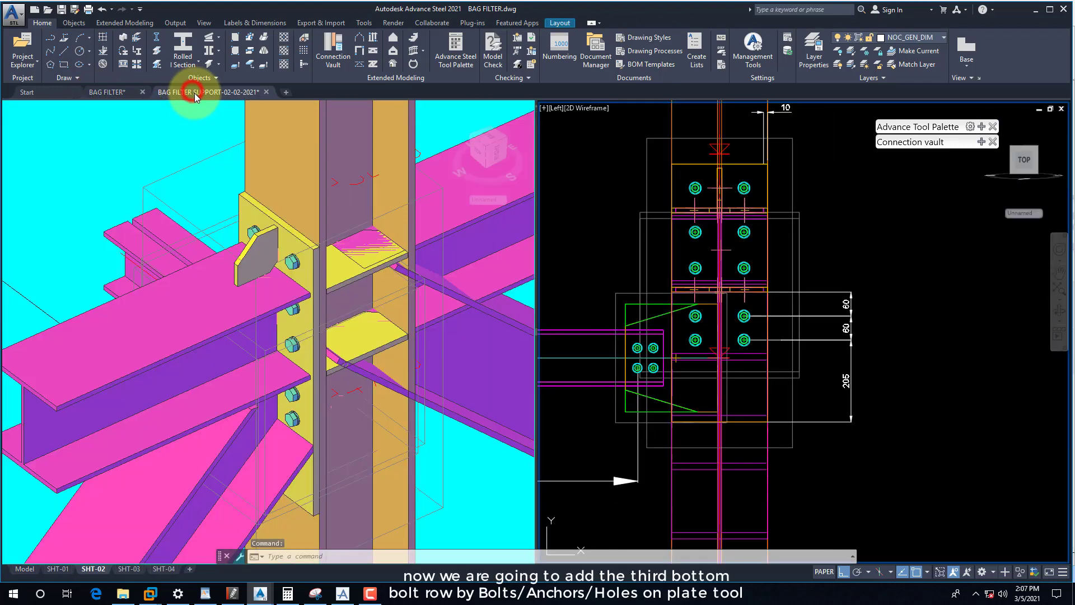
pyautogui.click(982, 127)
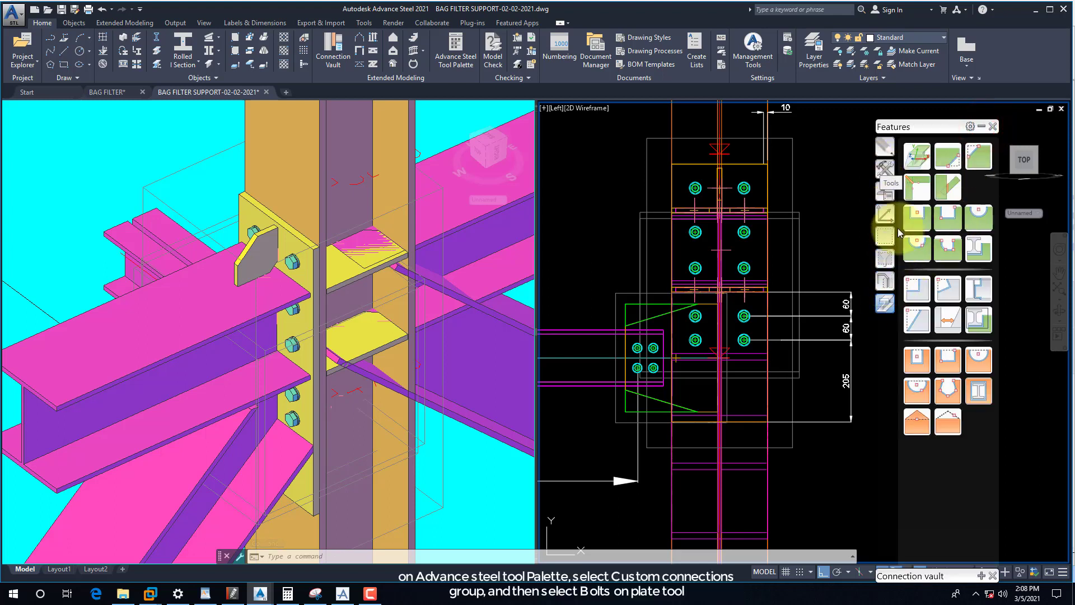
pyautogui.click(885, 193)
pyautogui.click(915, 298)
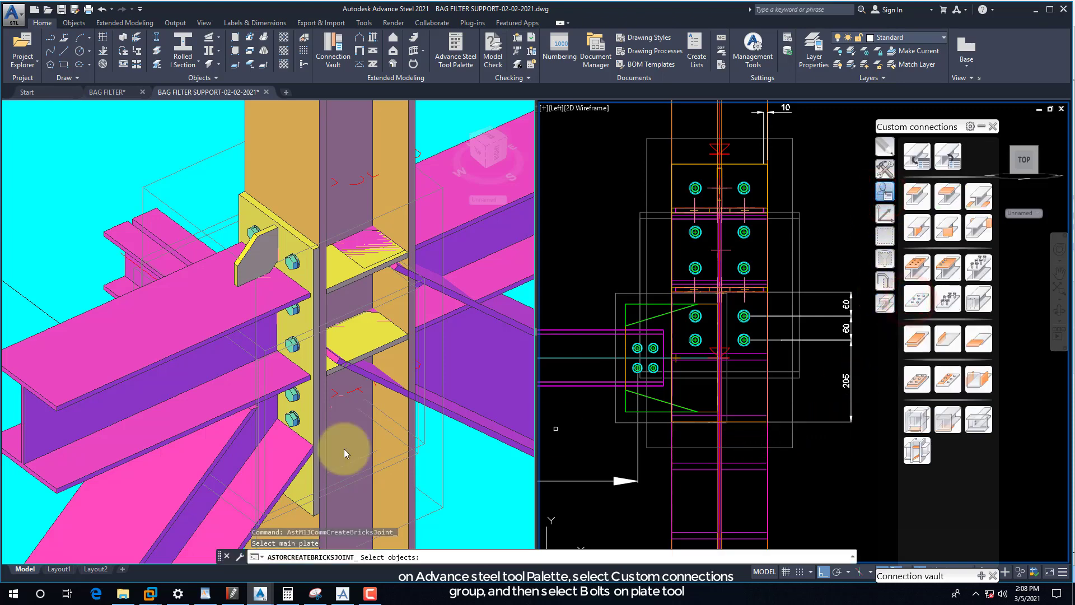
pyautogui.click(364, 444)
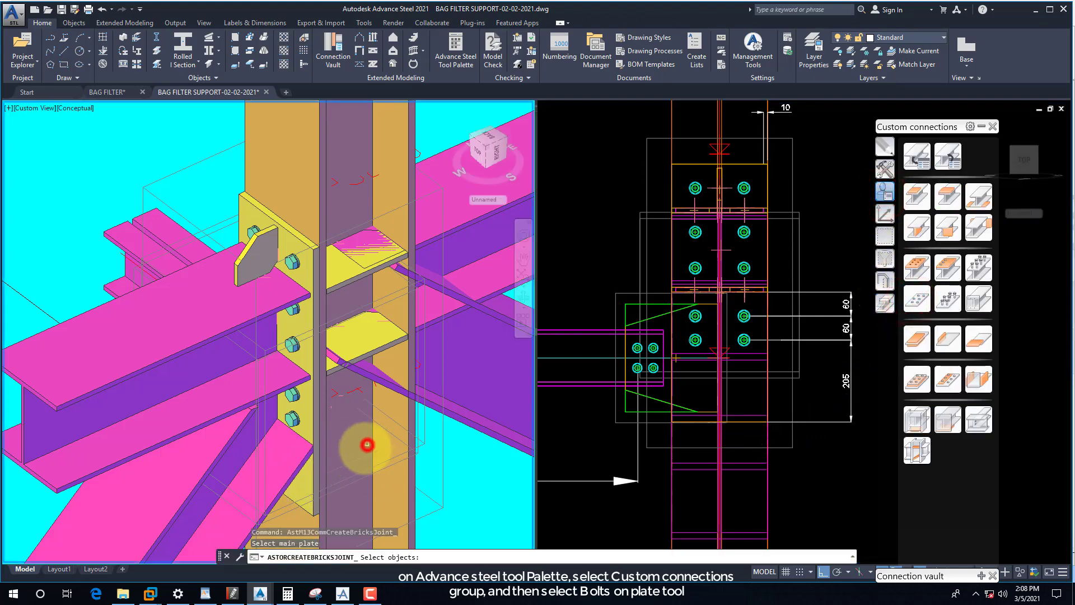
pyautogui.click(314, 477)
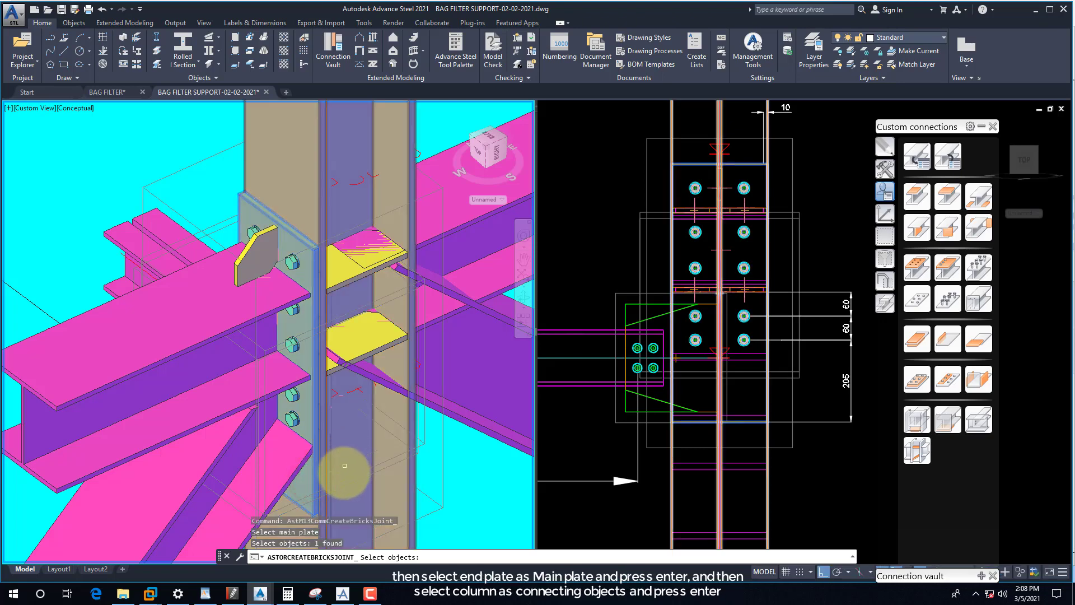
pyautogui.press('Return')
pyautogui.click(409, 492)
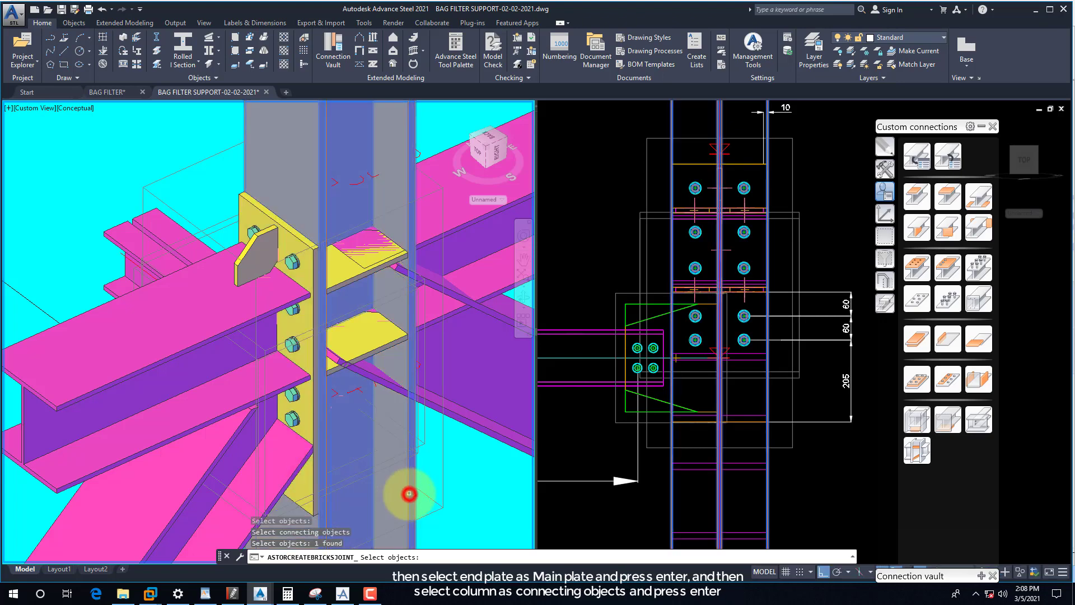
pyautogui.press('Return')
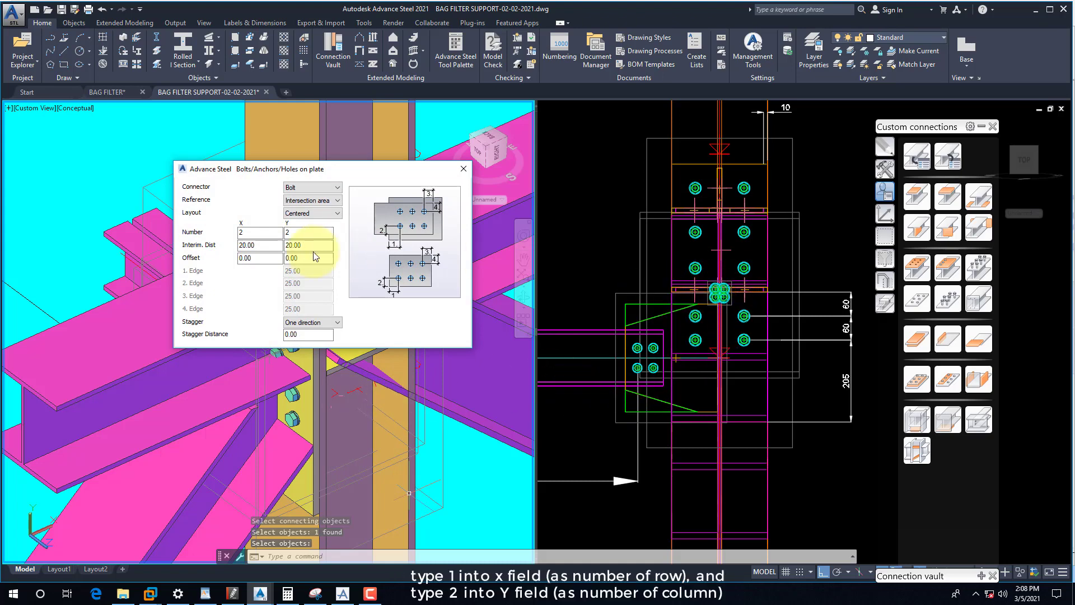
# - Set the new end plate bolts to 1 in X and 2 in Y, with 122 Y intermediate distance and 200 X offset
pyautogui.doubleClick(257, 232)
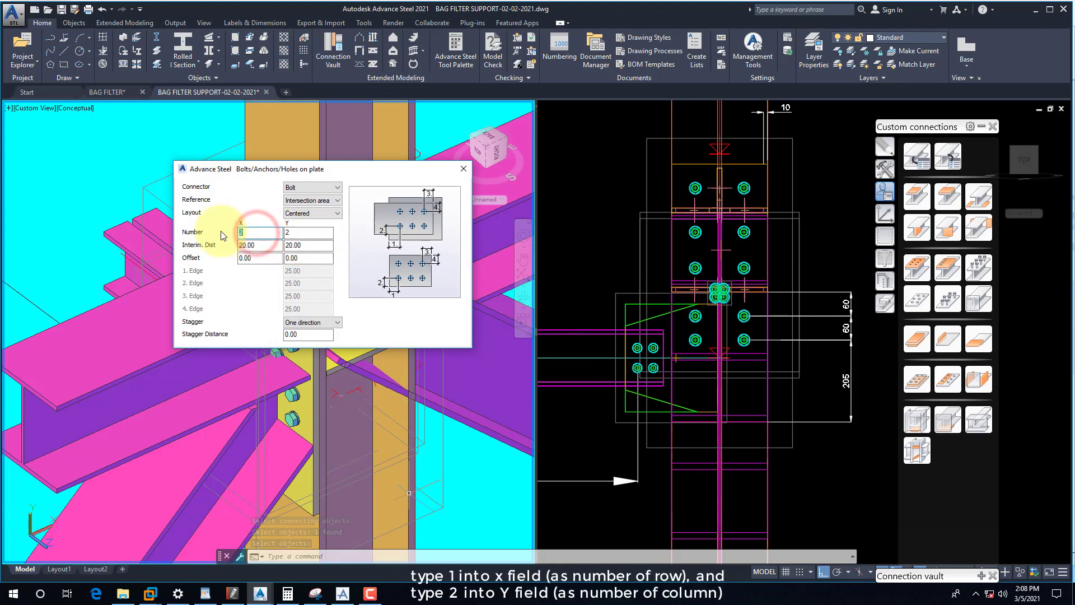
pyautogui.write('1')
pyautogui.press('Return')
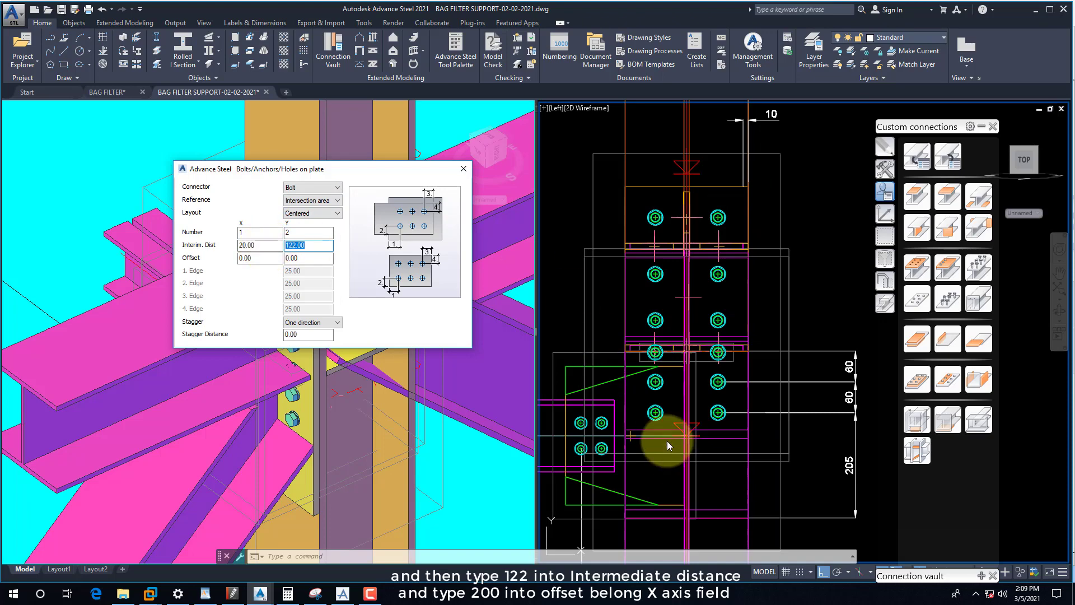
pyautogui.moveTo(643, 463); pyautogui.dragTo(636, 408, button='middle')
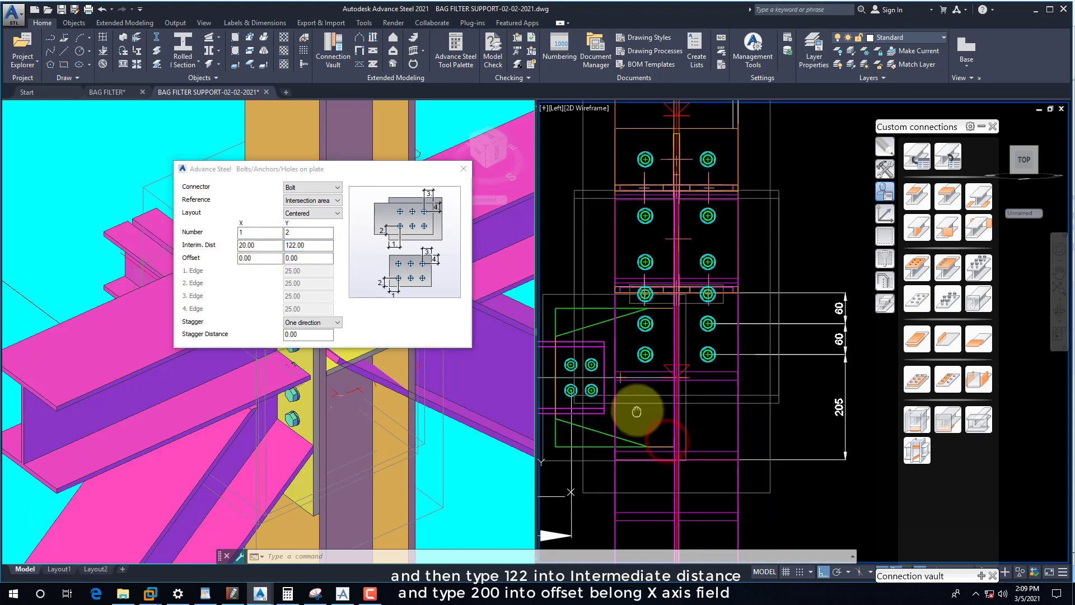
pyautogui.click(259, 257)
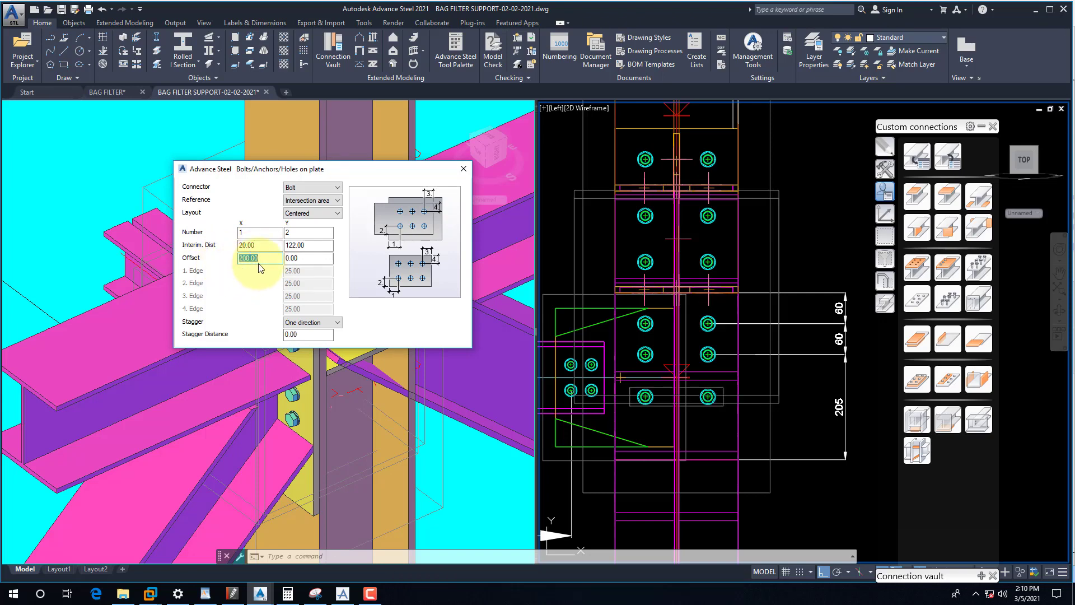
pyautogui.click(463, 169)
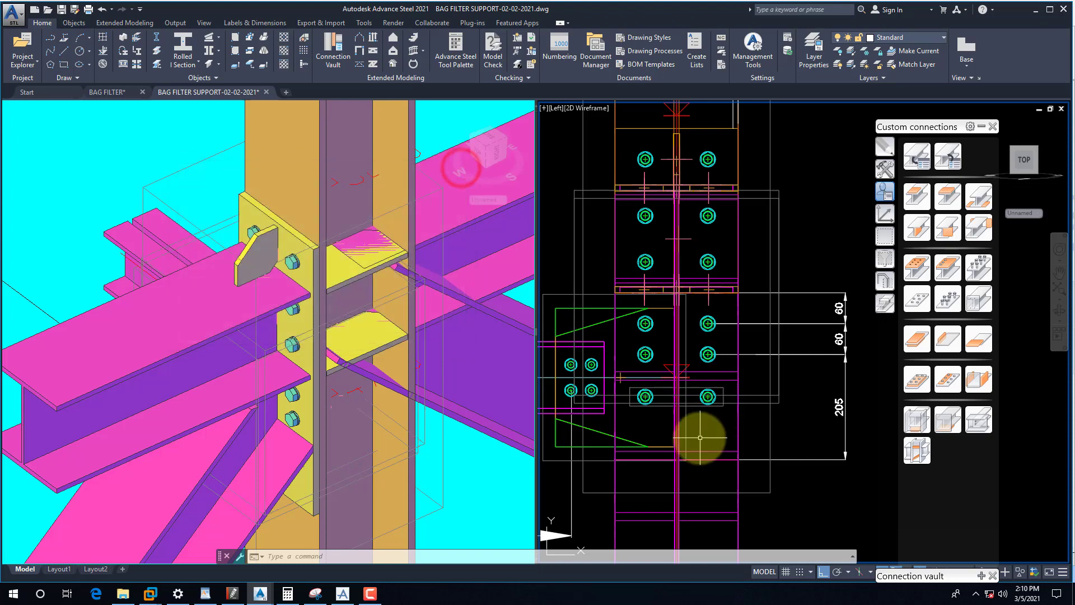
pyautogui.write('dli')
pyautogui.press('Return')
pyautogui.scroll(4, 705, 403)
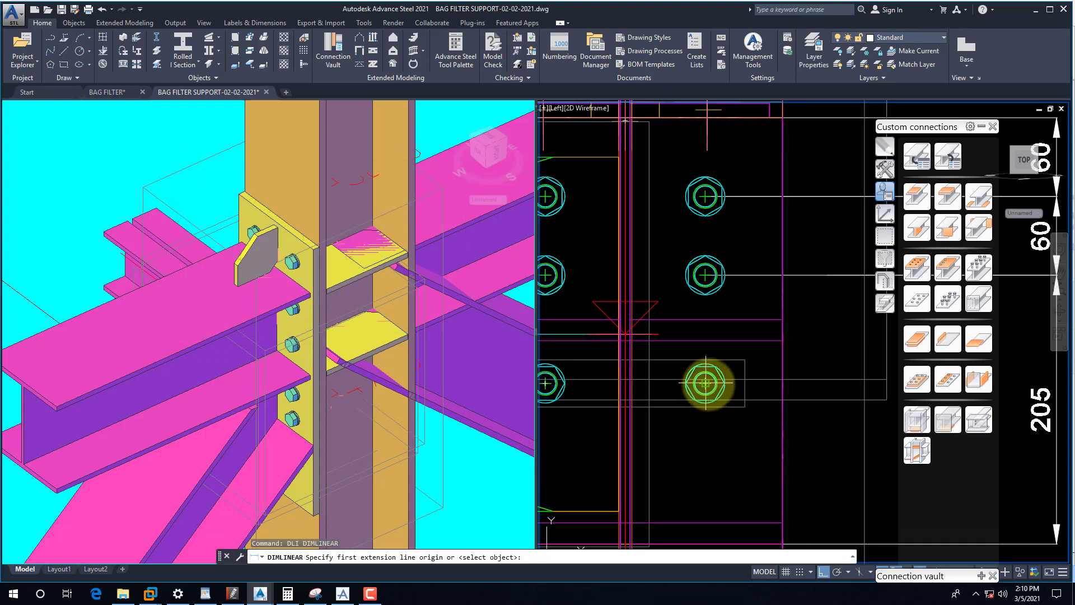
pyautogui.click(705, 384)
pyautogui.scroll(-3, 700, 384)
pyautogui.scroll(-1, 711, 481)
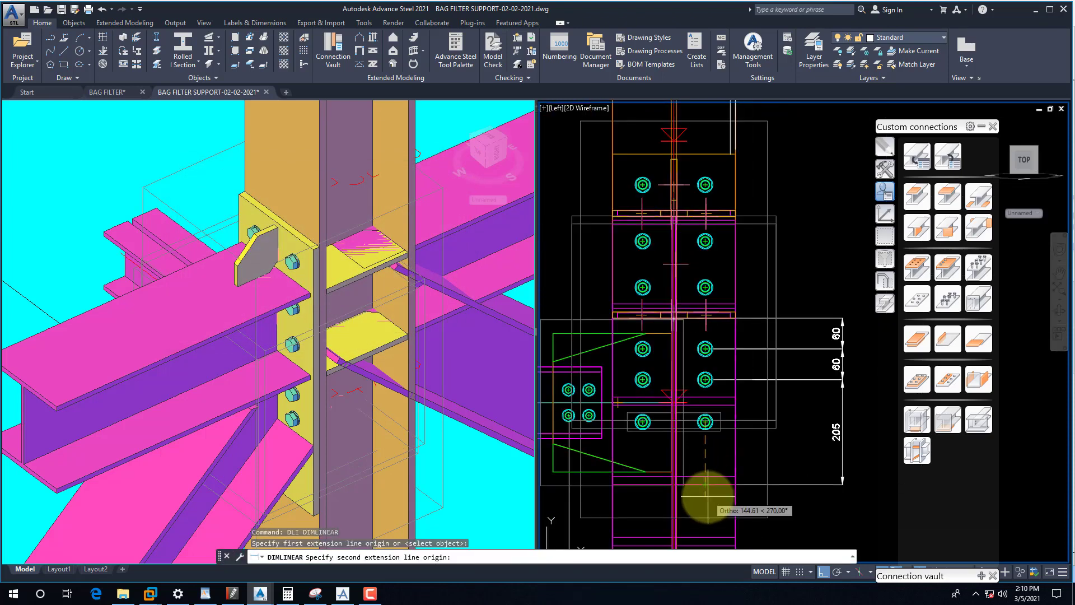
pyautogui.scroll(-2, 708, 490)
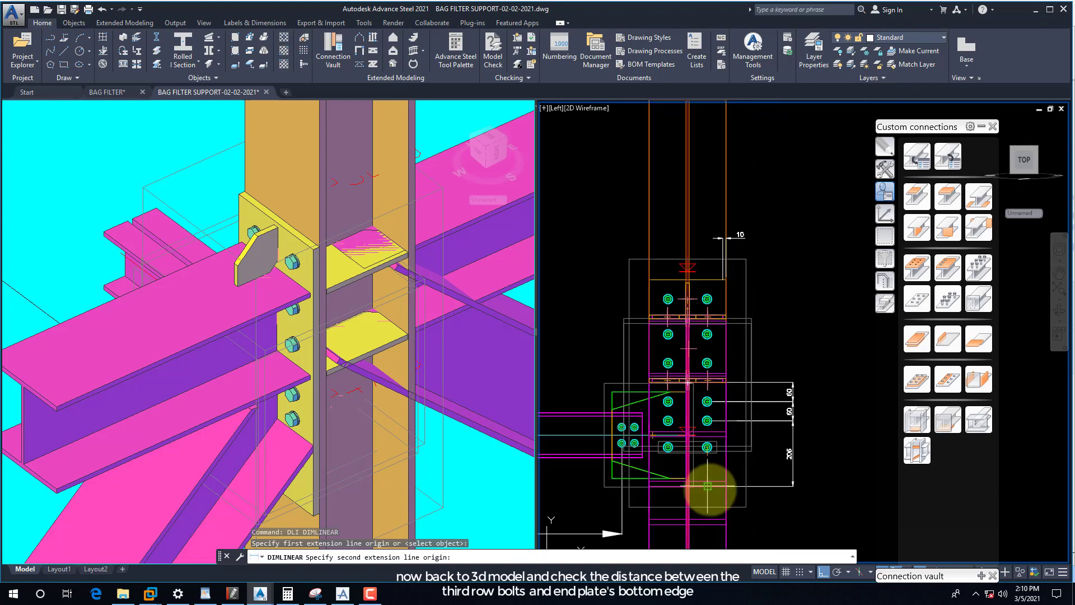
pyautogui.scroll(2, 713, 487)
pyautogui.press('Escape')
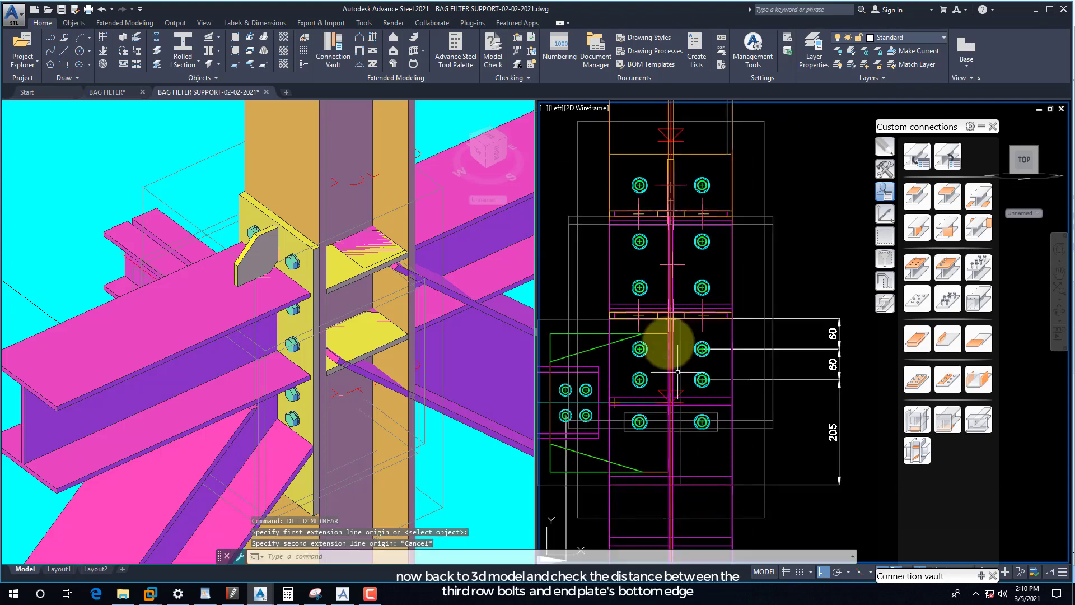
pyautogui.press('Escape')
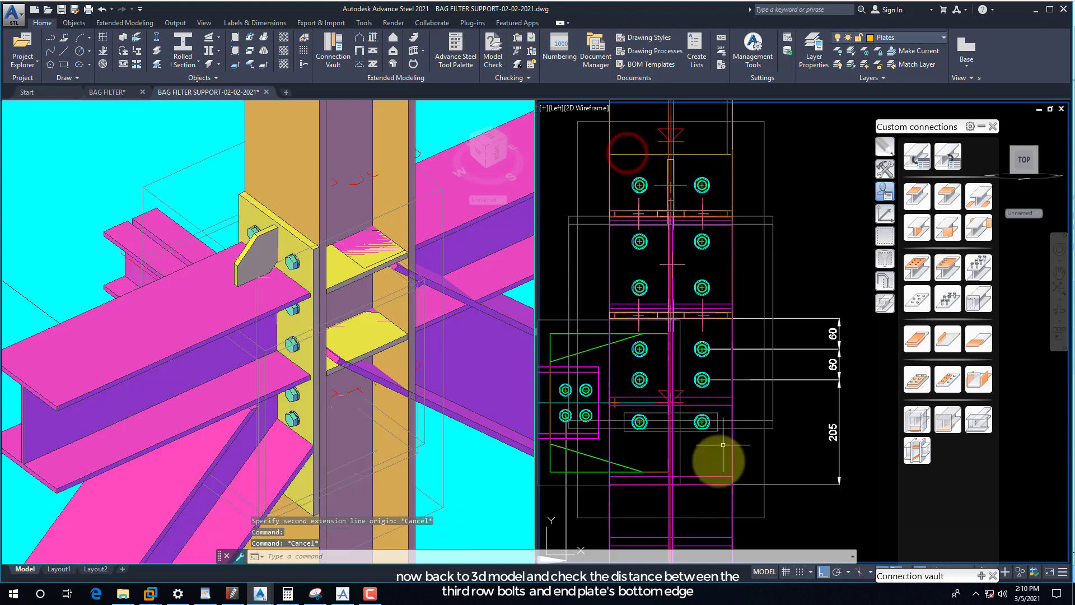
# - Dimension vertically from the third bottom bolt row's centre to the end plate's bottom edge in the Left view
pyautogui.write('DLI')
pyautogui.press('Return')
pyautogui.scroll(3, 700, 432)
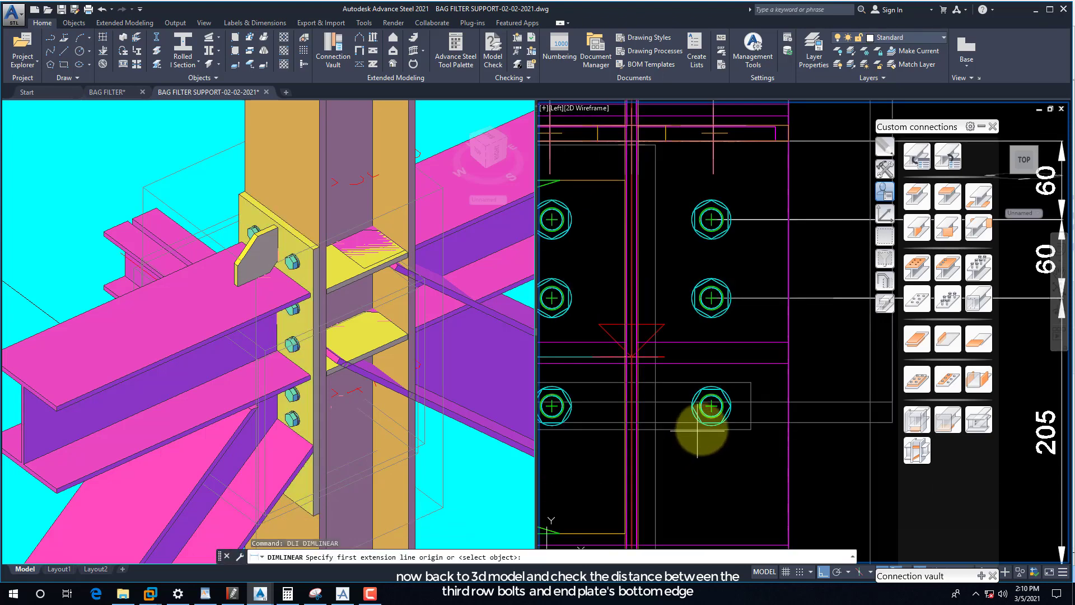
pyautogui.click(710, 407)
pyautogui.scroll(-2, 714, 448)
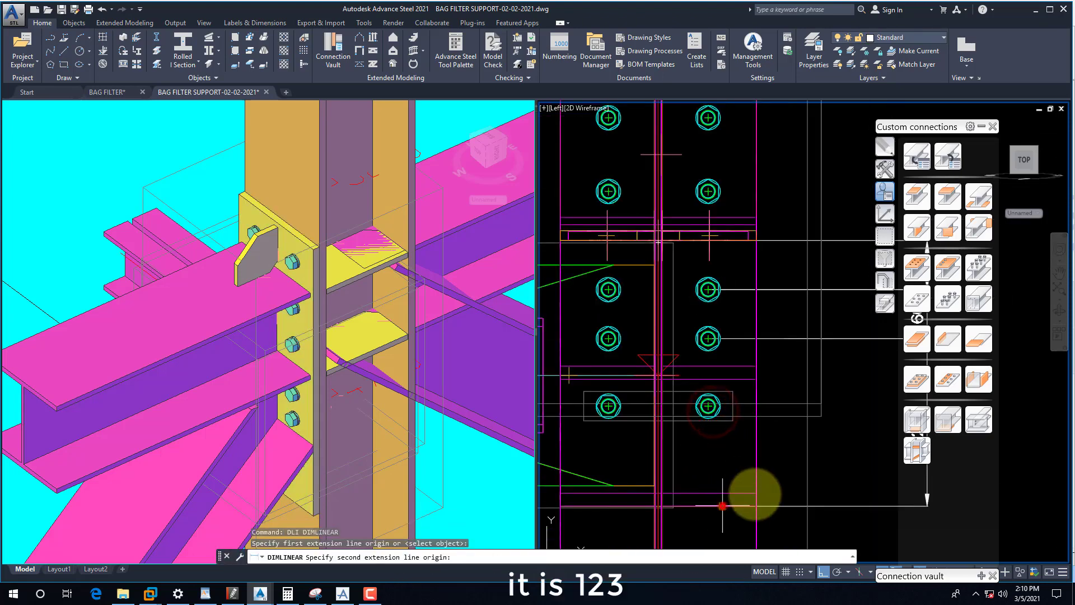
pyautogui.click(722, 504)
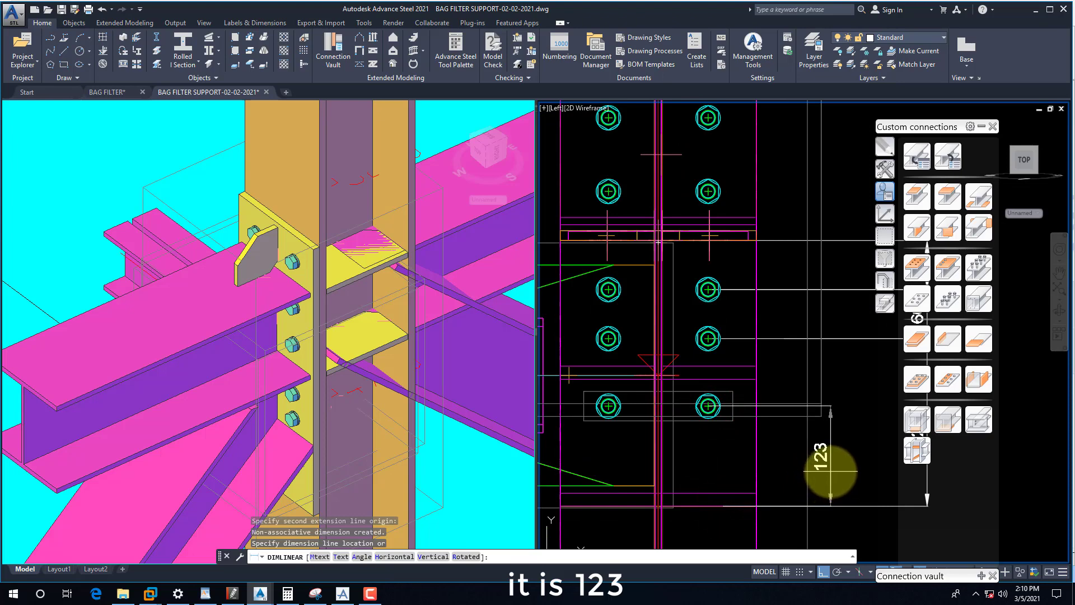
pyautogui.click(830, 470)
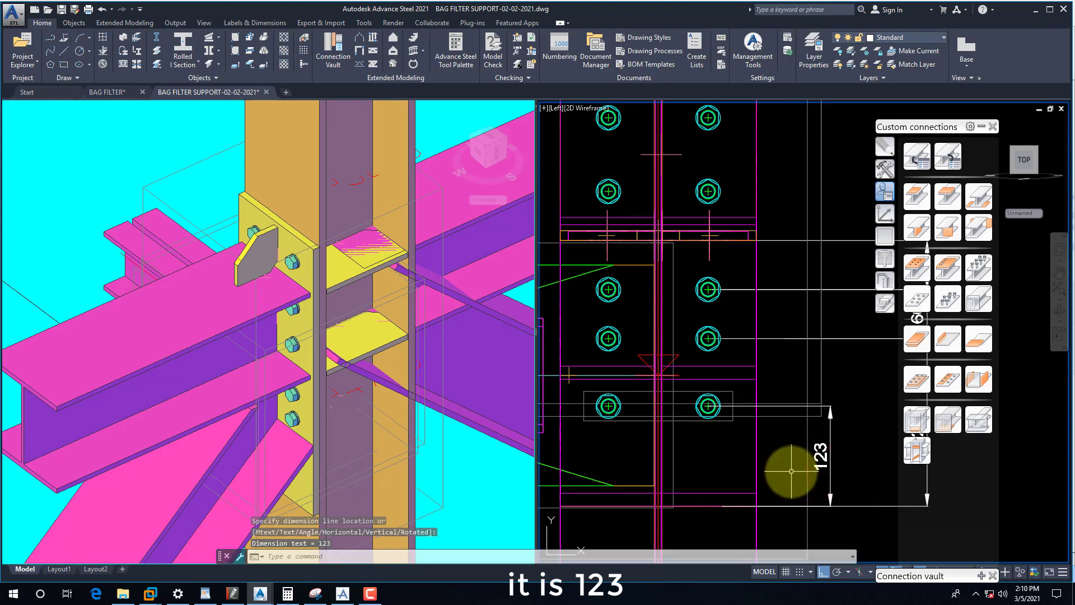
# - Calculate in Calculator how far the third bolt row must move down, starting from its 123 mm edge distance
pyautogui.click(287, 595)
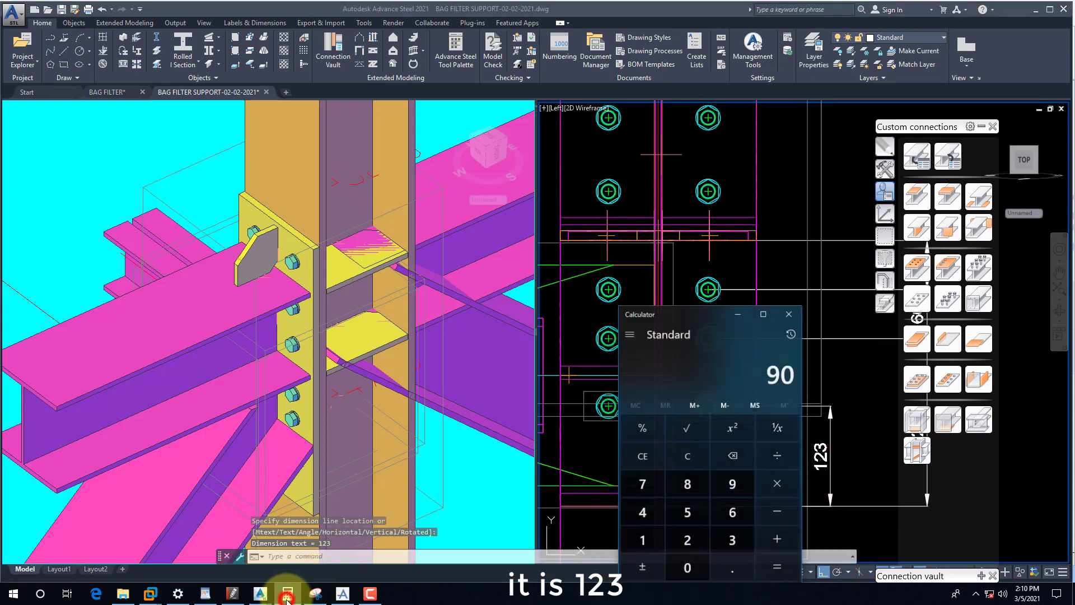
pyautogui.moveTo(700, 320); pyautogui.dragTo(498, 283)
pyautogui.press('Escape')
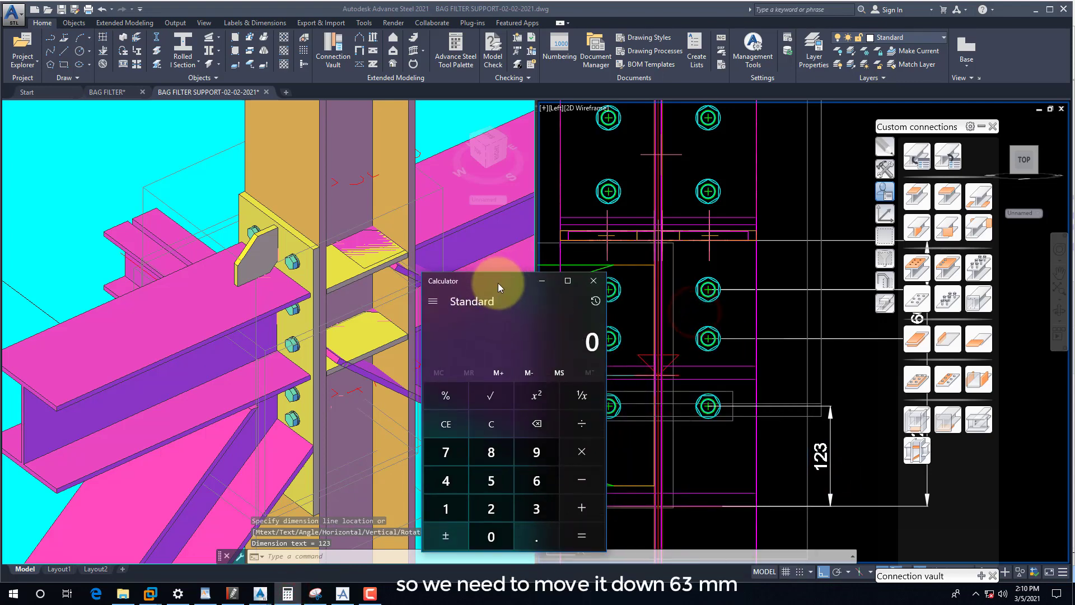
pyautogui.write('123-63')
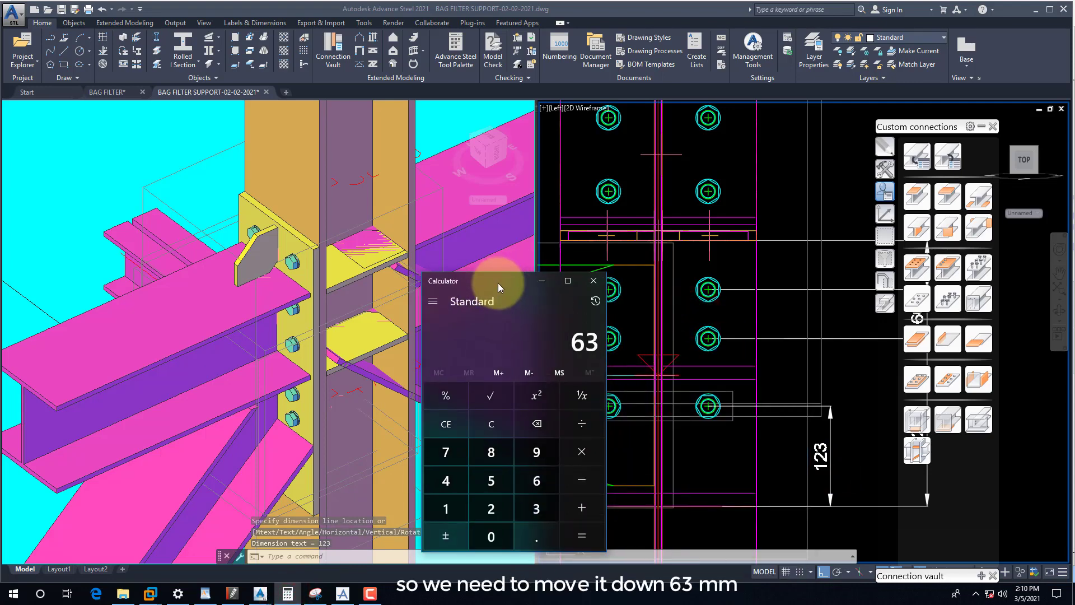
# - Set the third bottom bolt row's offset along X to 263 in its joint properties
pyautogui.click(731, 437)
pyautogui.click(721, 410)
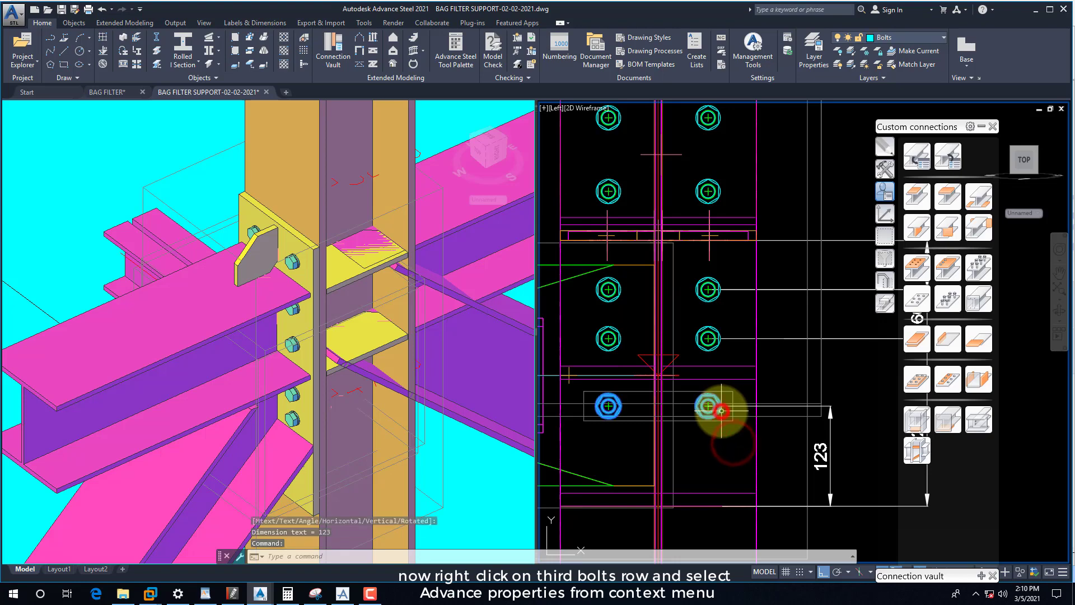
pyautogui.rightClick(721, 411)
pyautogui.click(769, 207)
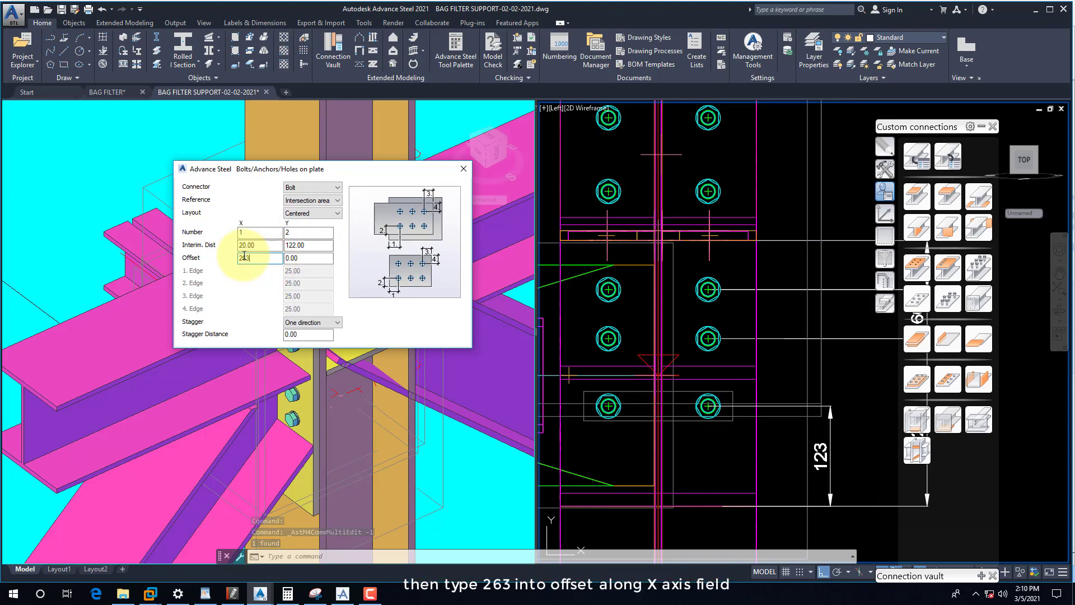
pyautogui.press('Return')
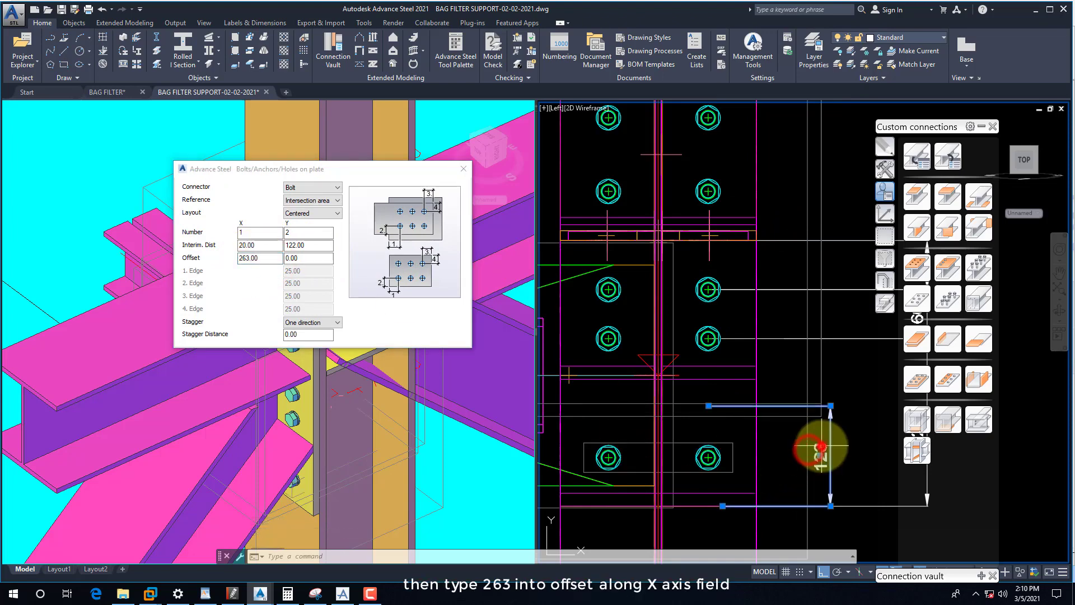
# - Stretch the third row's edge dimension so its upper origin sits on the centre of the moved bolt
pyautogui.click(708, 405)
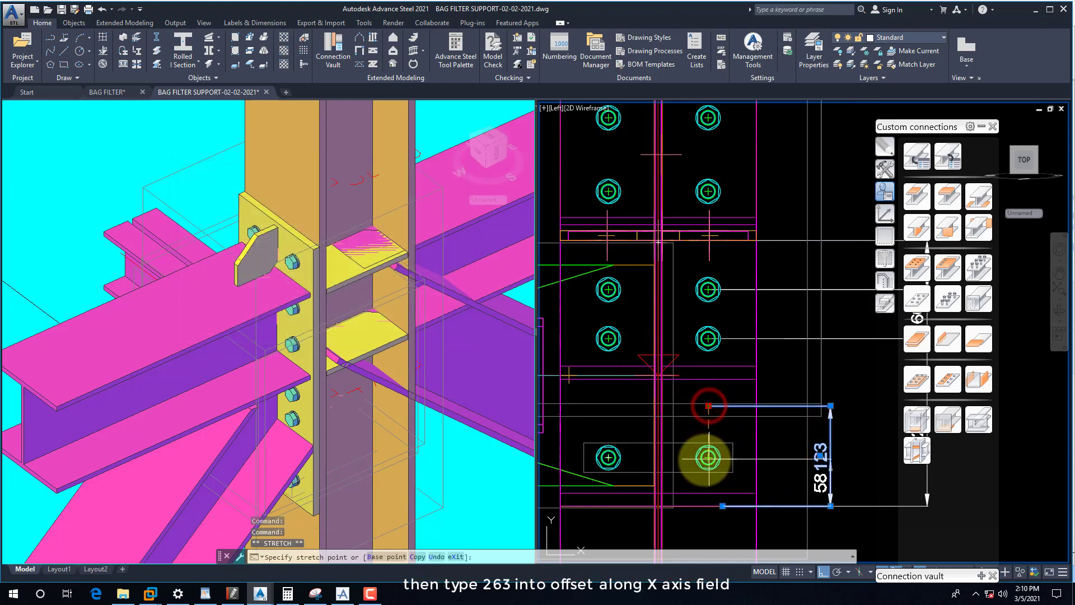
pyautogui.click(707, 459)
pyautogui.scroll(2, 700, 460)
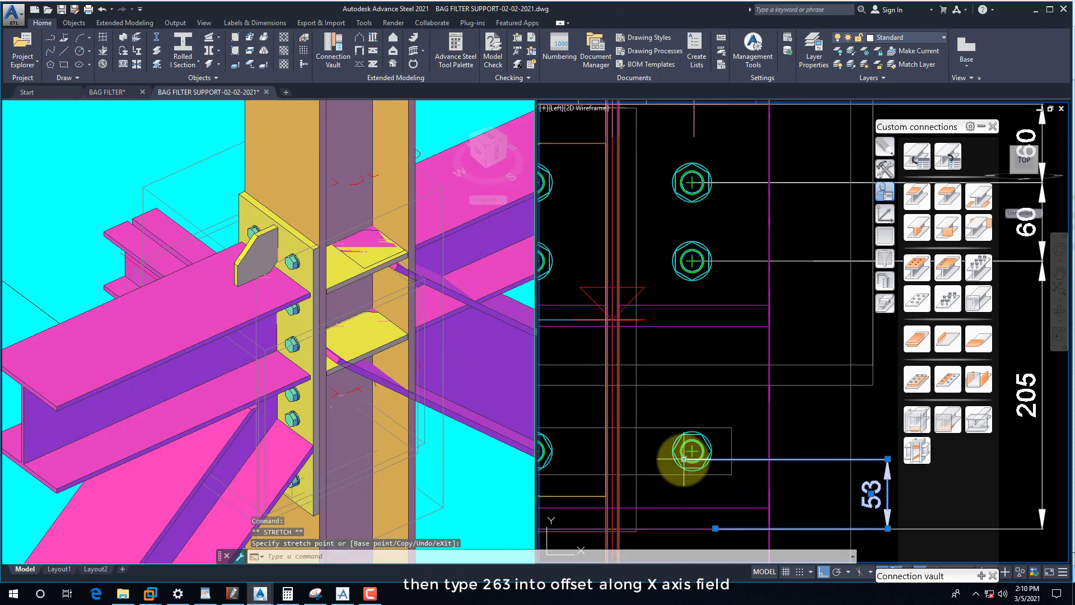
pyautogui.click(683, 459)
pyautogui.press('Escape')
pyautogui.scroll(-2, 693, 457)
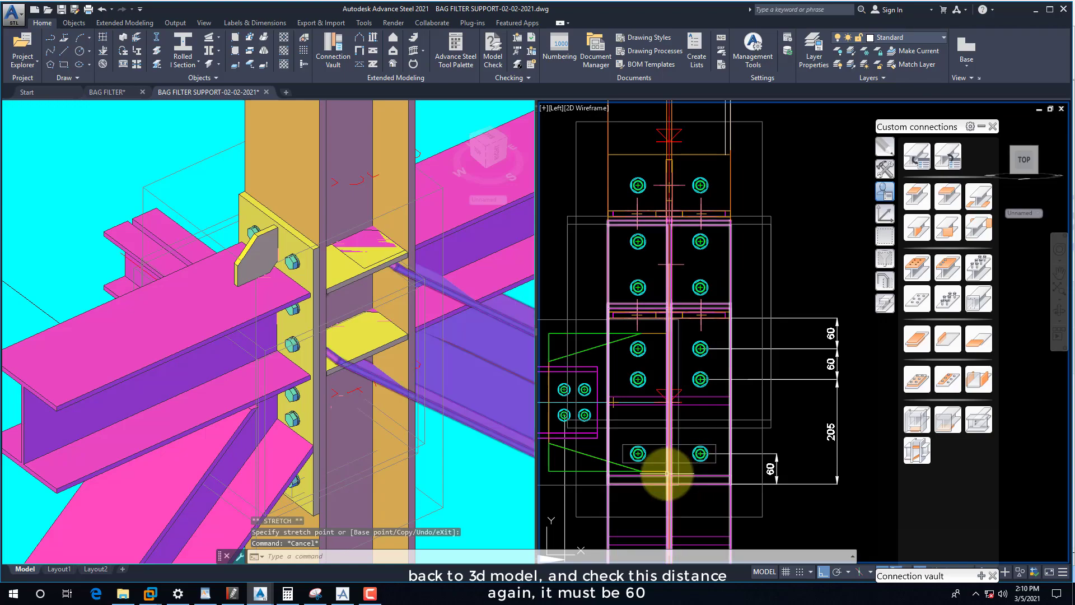
# - Review the new bottom bolt row's layout values in its joint properties, reached from the 3D view
pyautogui.click(323, 456)
pyautogui.moveTo(324, 457)
pyautogui.keyDown('shift'); pyautogui.mouseDown(button='middle')
pyautogui.moveTo(269, 439)
pyautogui.moveTo(252, 343)
pyautogui.moveTo(300, 372)
pyautogui.moveTo(384, 312)
pyautogui.moveTo(252, 360)
pyautogui.moveTo(272, 415)
pyautogui.mouseUp(button='middle'); pyautogui.keyUp('shift')
pyautogui.scroll(2, 290, 485)
pyautogui.click(283, 423)
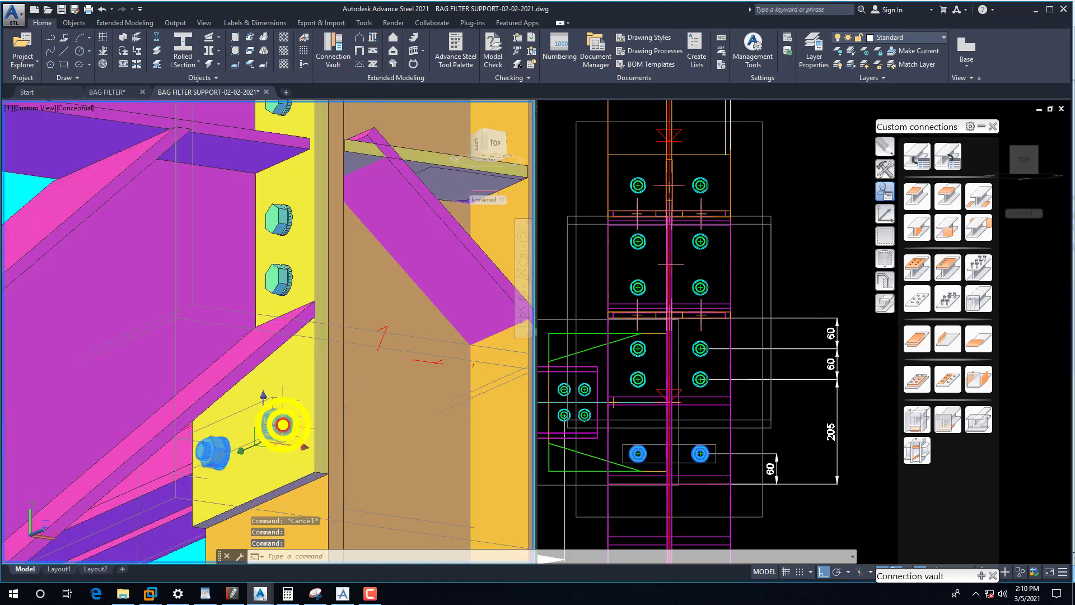
pyautogui.rightClick(283, 425)
pyautogui.press('Escape')
pyautogui.rightClick(314, 395)
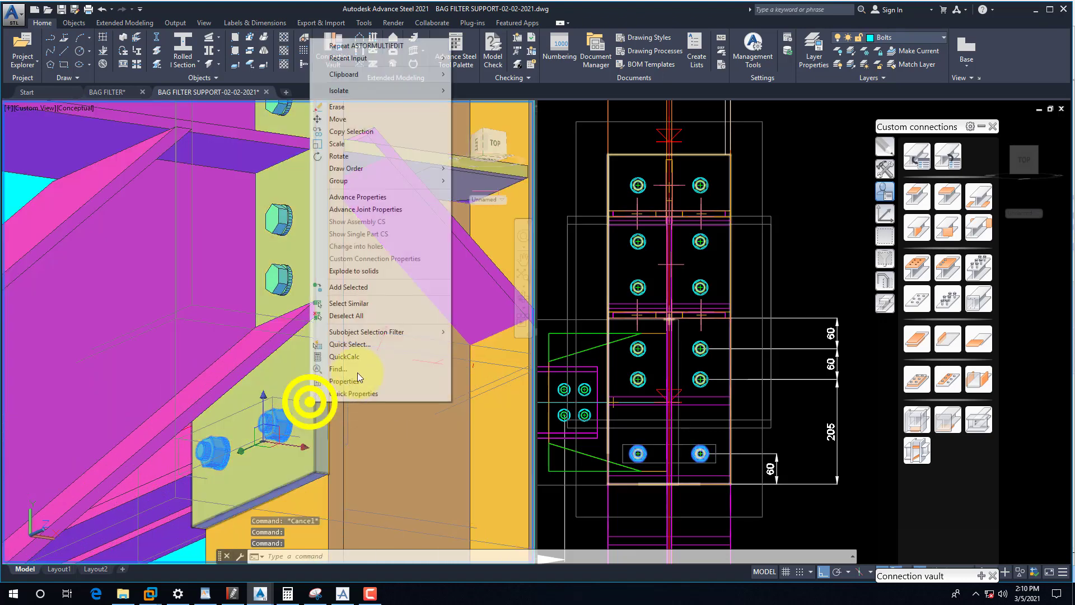
pyautogui.click(378, 209)
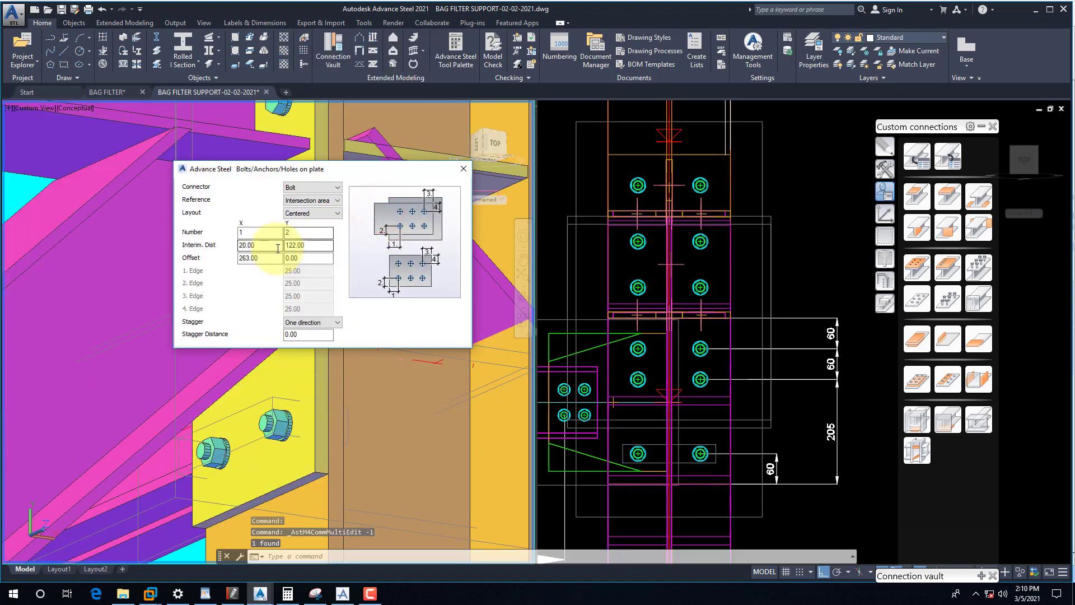
pyautogui.click(463, 169)
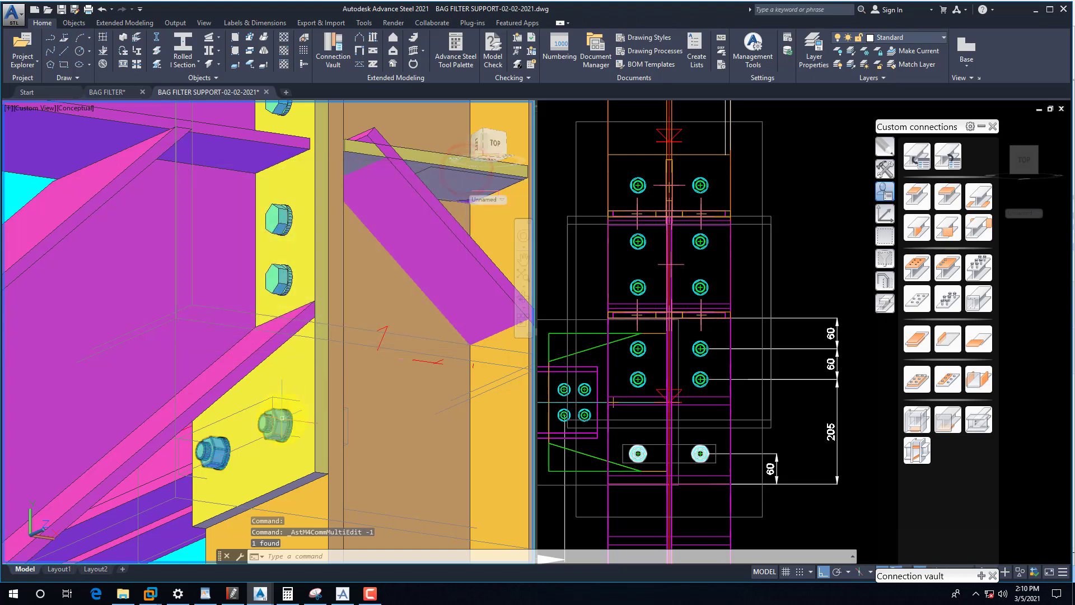
# - Check the moment end plate joint's plate layout and its bolt diameter, type, grade and assembly for the upper bolts
pyautogui.rightClick(280, 279)
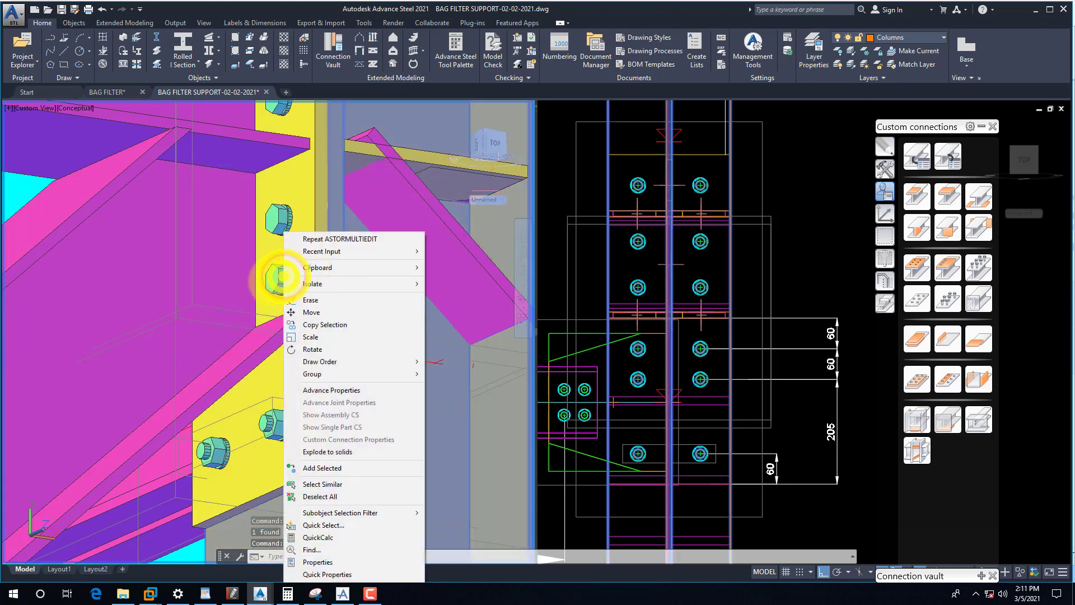
pyautogui.press('Escape')
pyautogui.click(278, 279)
pyautogui.rightClick(278, 279)
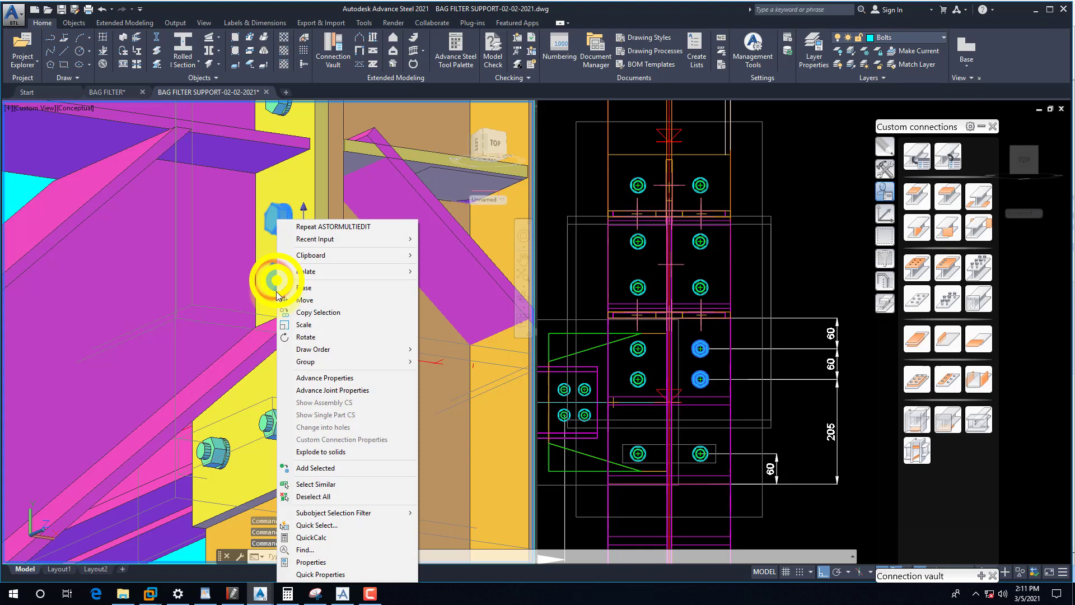
pyautogui.click(323, 391)
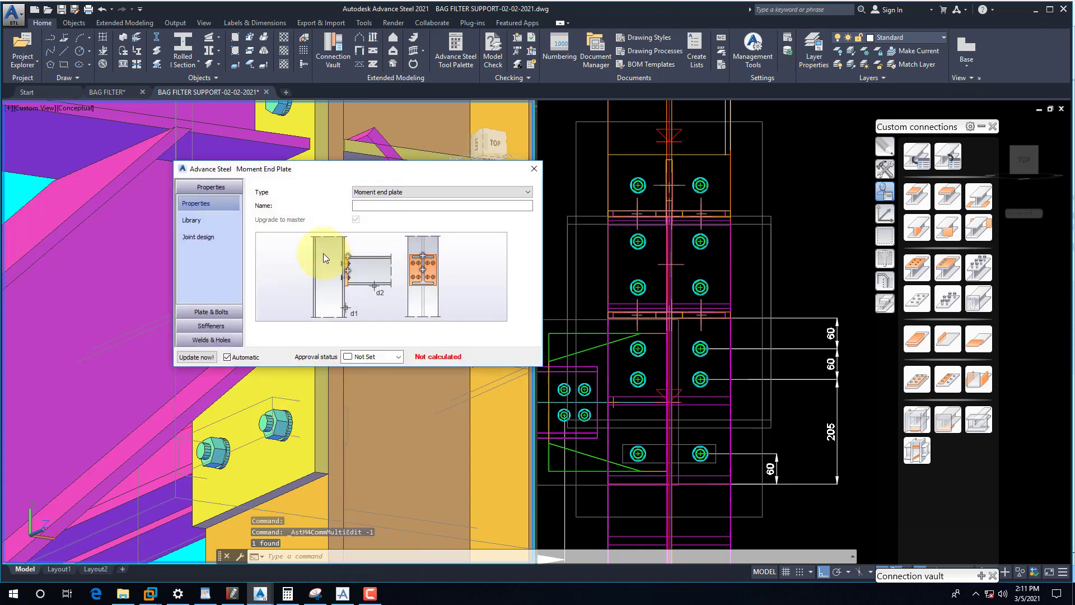
pyautogui.click(211, 311)
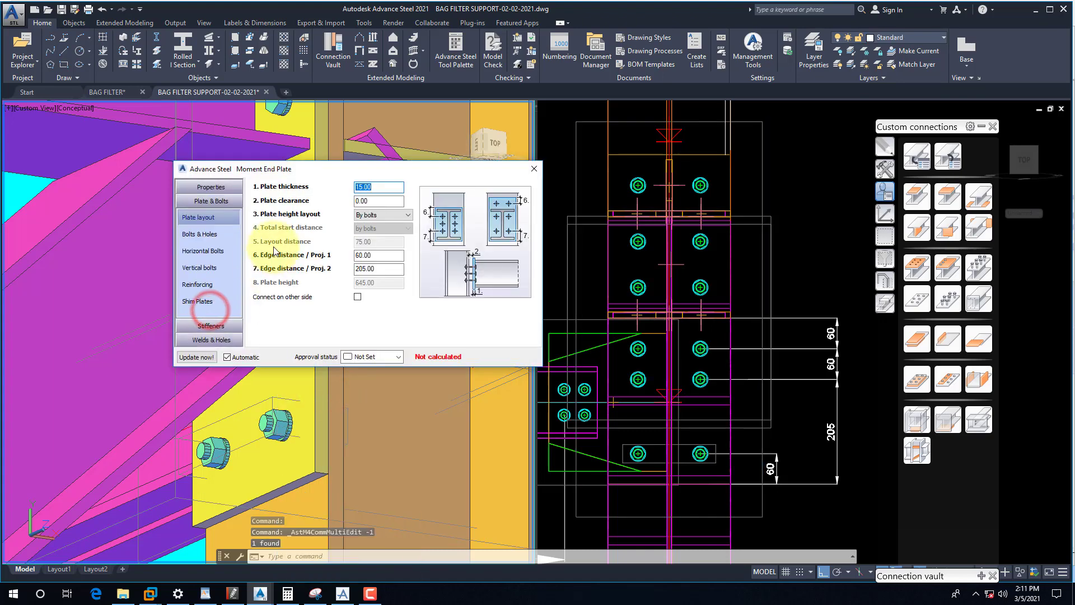
pyautogui.click(205, 237)
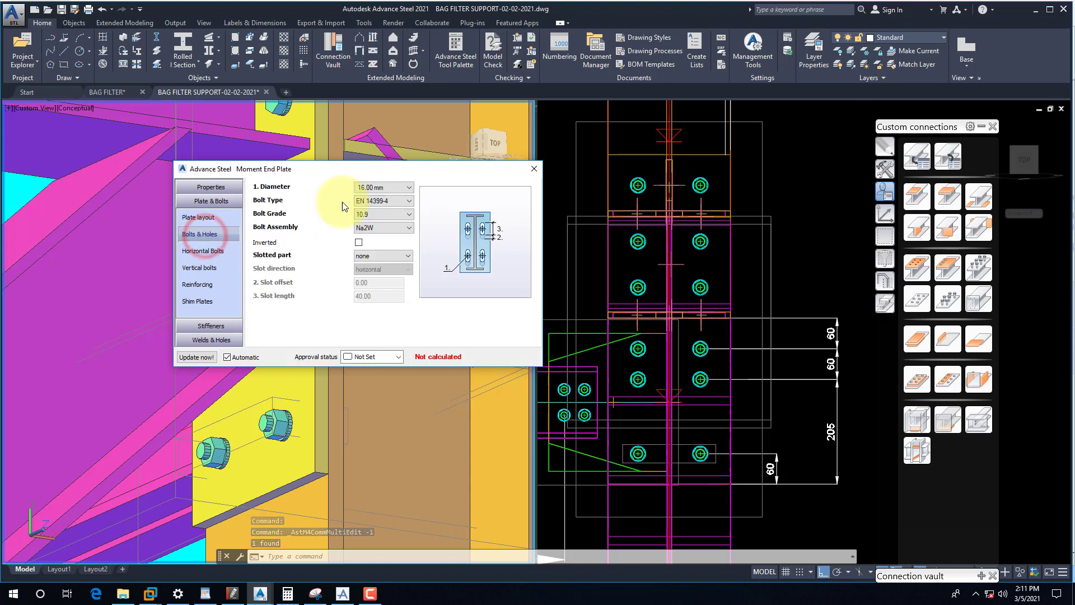
pyautogui.press('Escape')
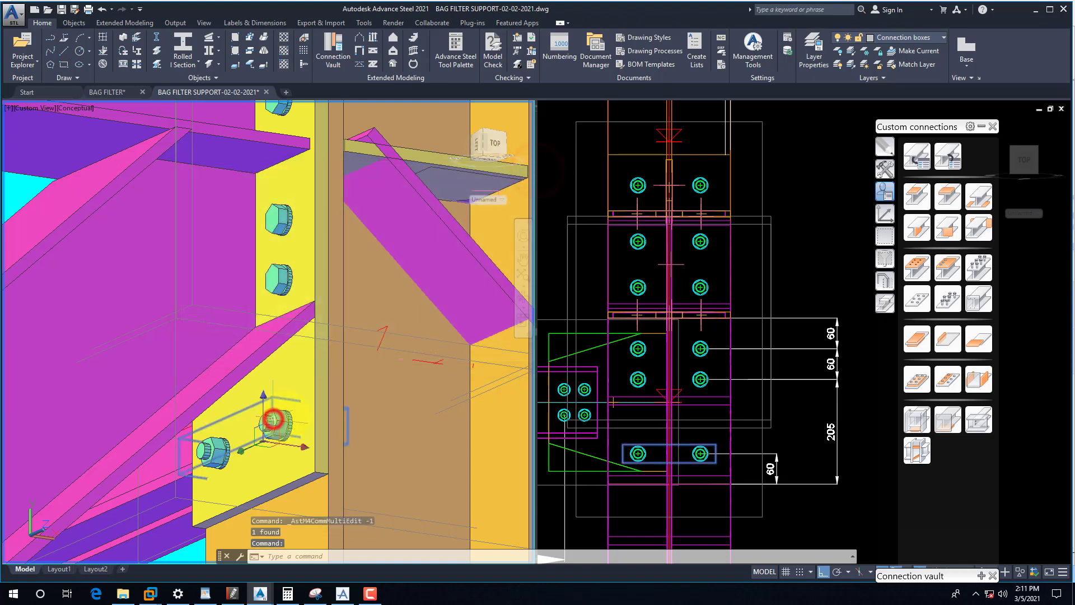
pyautogui.rightClick(280, 421)
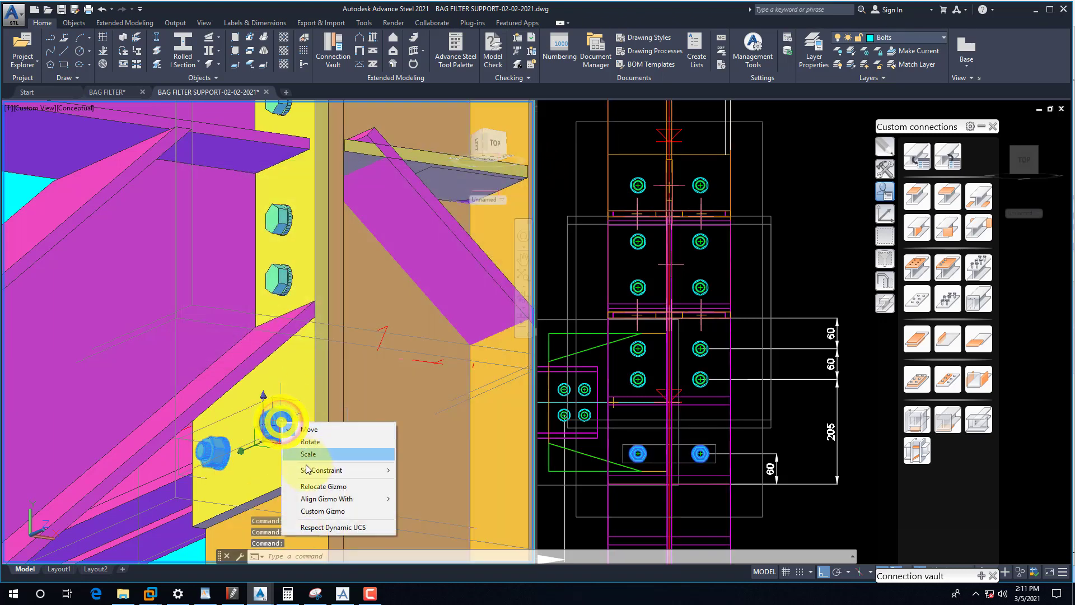
pyautogui.click(280, 421)
pyautogui.rightClick(288, 443)
pyautogui.click(185, 550)
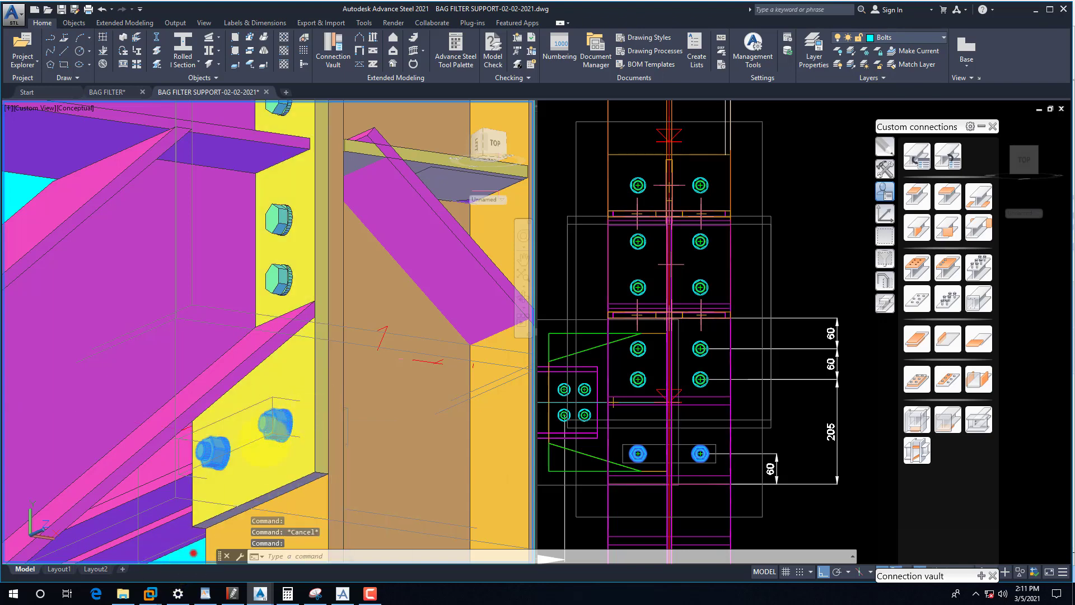
pyautogui.click(263, 442)
pyautogui.rightClick(263, 442)
pyautogui.press('Escape')
pyautogui.scroll(-2, 290, 388)
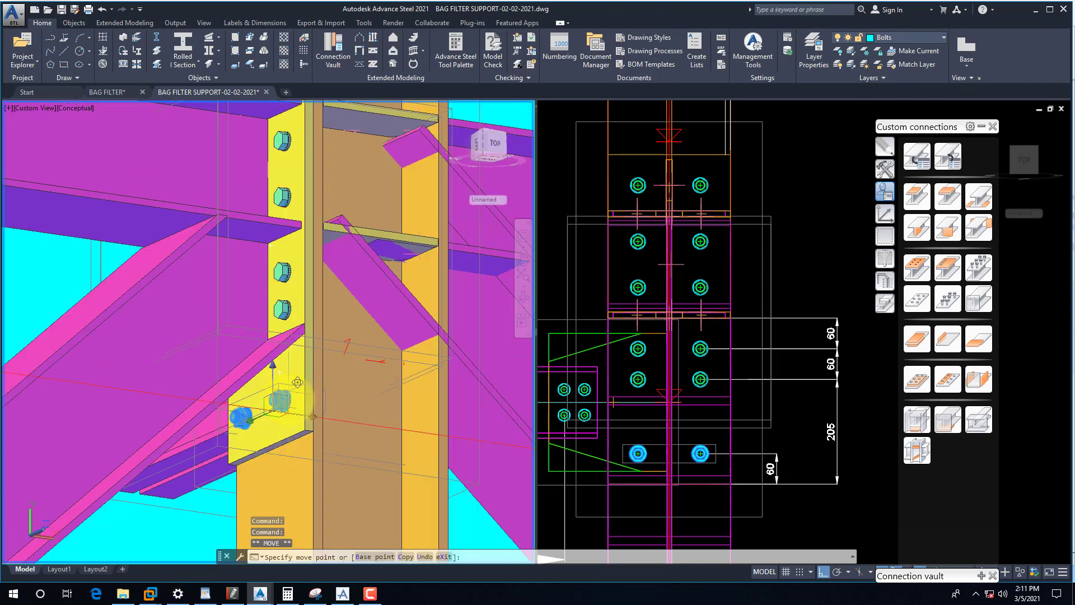
pyautogui.press('Escape')
pyautogui.press('Escape')
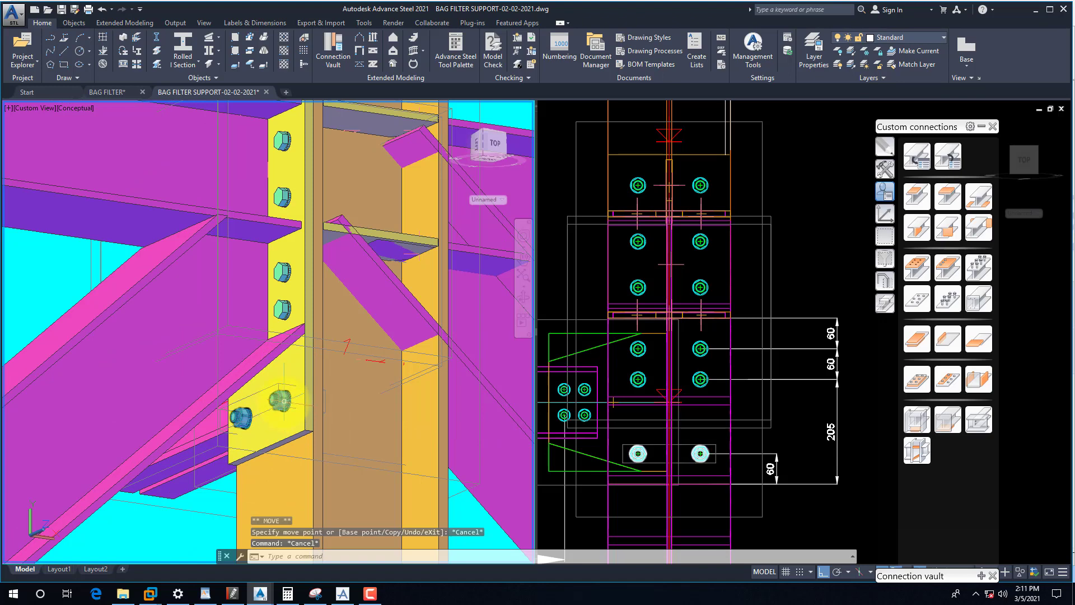
# - Invert the direction of the third bottom row's bolts in their bolt properties
pyautogui.click(282, 400)
pyautogui.rightClick(283, 400)
pyautogui.click(227, 492)
pyautogui.rightClick(223, 497)
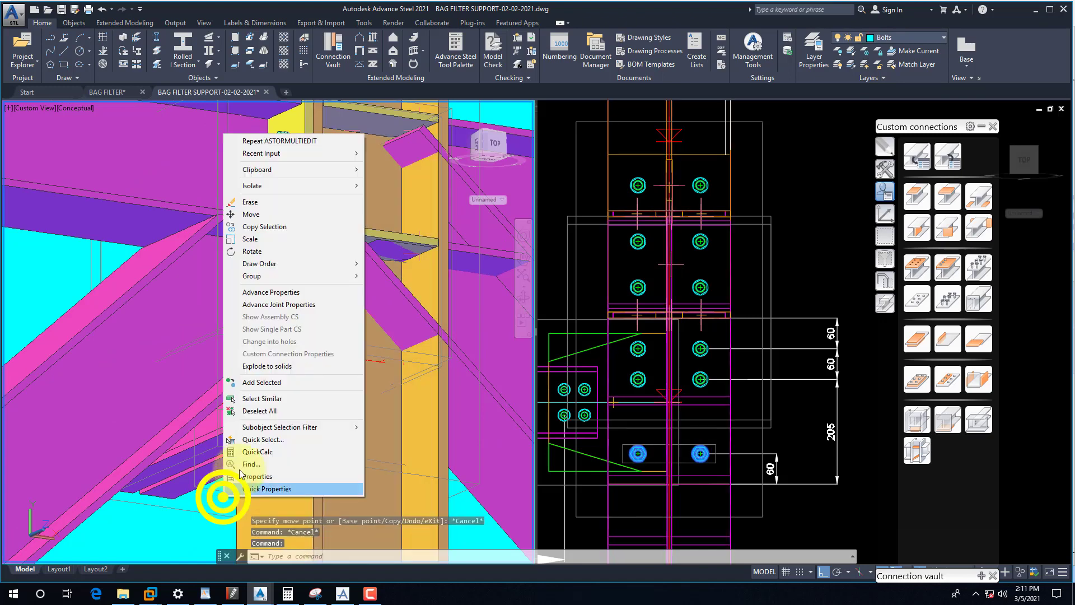
pyautogui.click(274, 293)
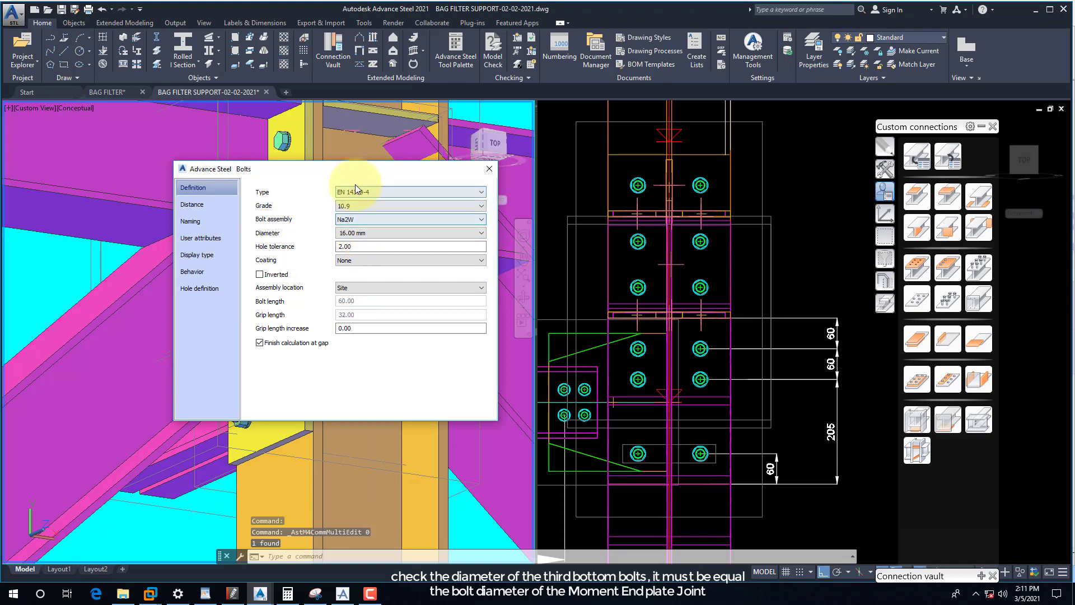
pyautogui.click(270, 278)
pyautogui.moveTo(319, 169); pyautogui.dragTo(328, 59)
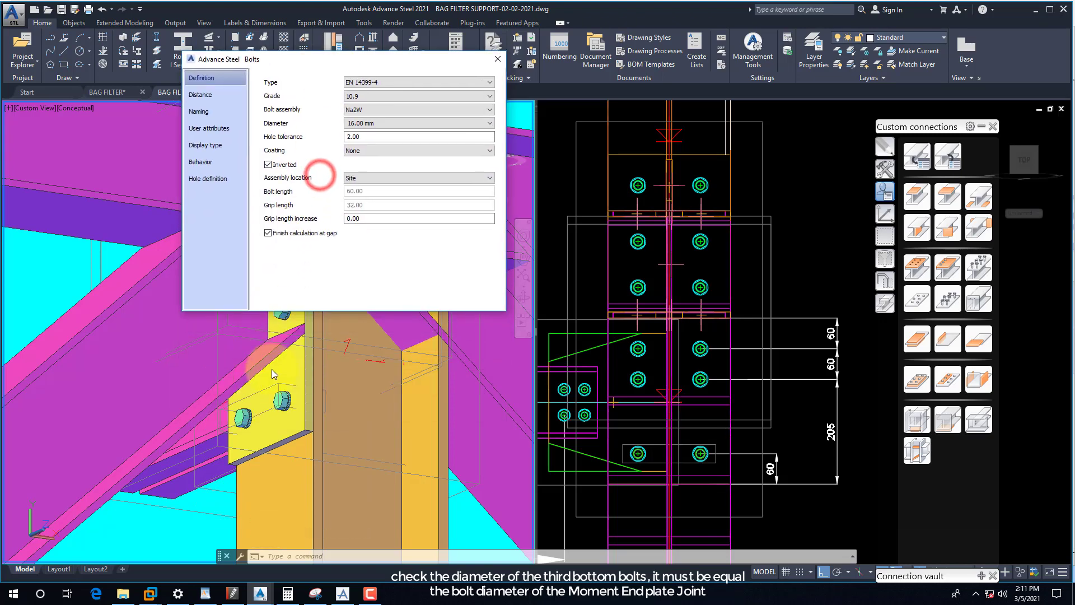
pyautogui.click(497, 59)
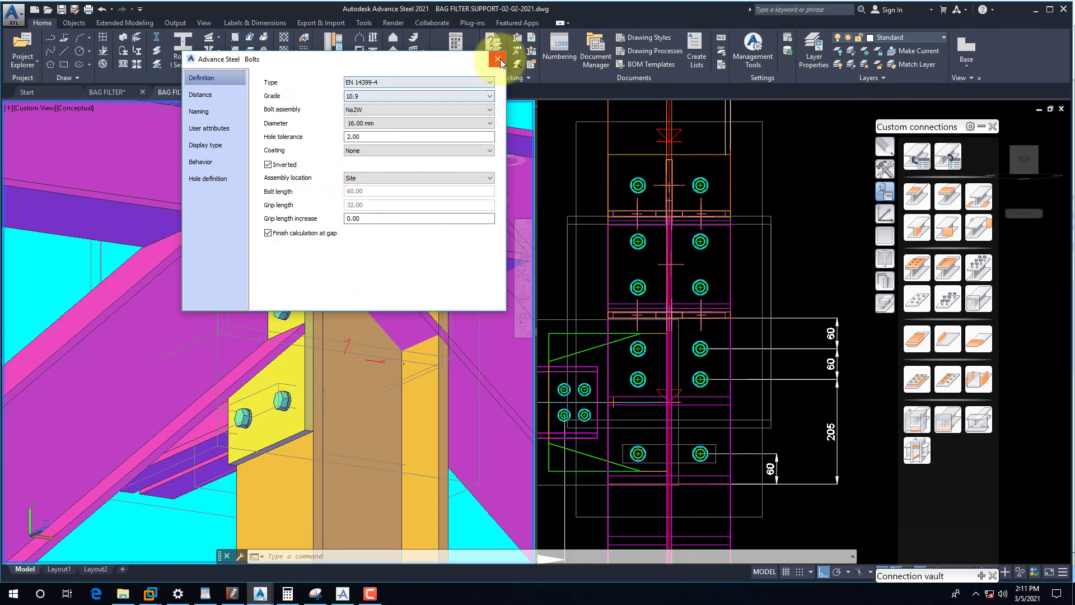
pyautogui.keyDown('shift'); pyautogui.moveTo(316, 393); pyautogui.dragTo(335, 505, button='middle'); pyautogui.keyUp('shift')
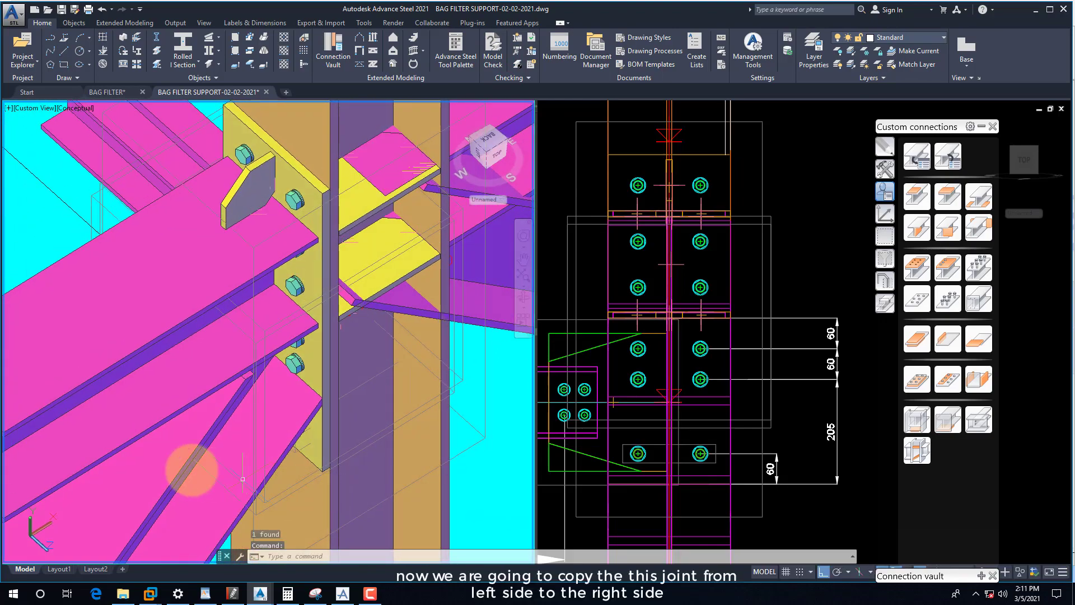
pyautogui.keyDown('shift'); pyautogui.moveTo(192, 468); pyautogui.dragTo(209, 345, button='middle'); pyautogui.keyUp('shift')
pyautogui.click(247, 403)
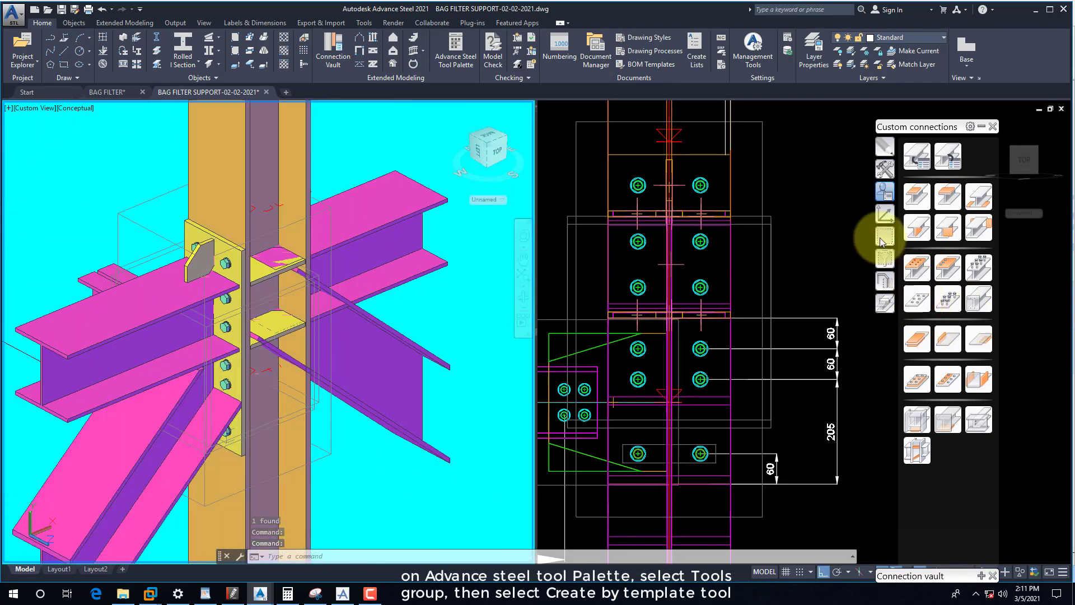
pyautogui.click(886, 170)
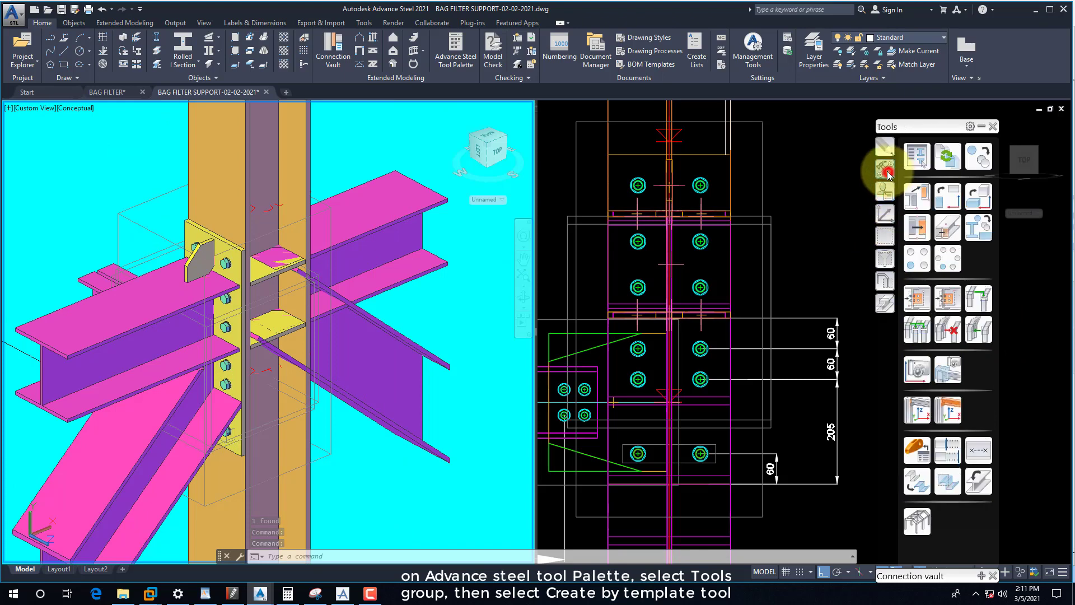
pyautogui.click(923, 295)
pyautogui.click(193, 237)
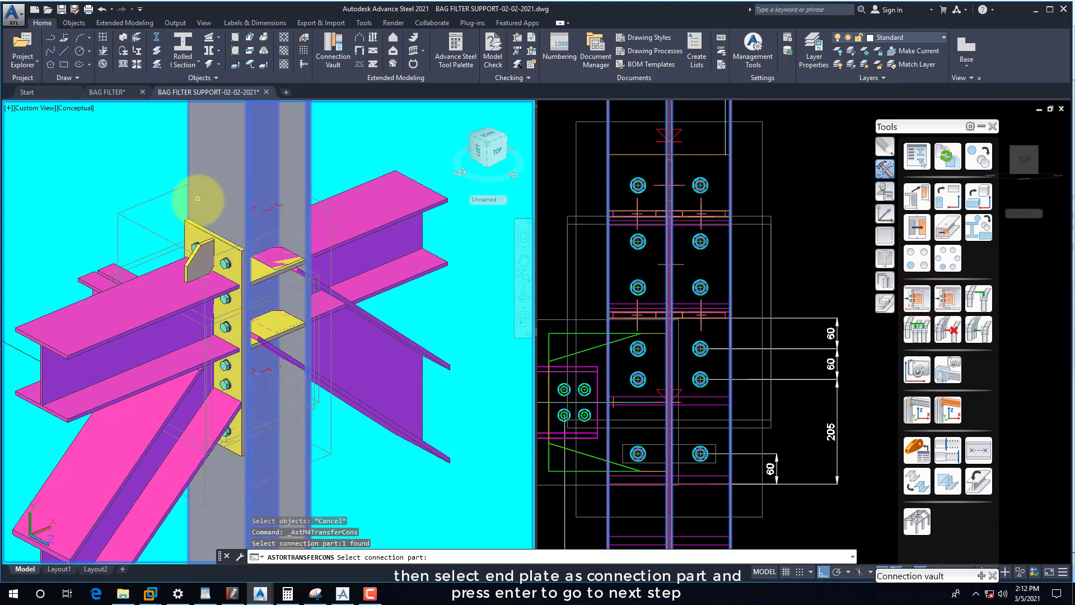
pyautogui.press('Escape')
# - Create by template a copy of the end plate joint on the column's opposite side, with the column as main and the horizontal H220A as secondary beam
pyautogui.click(905, 299)
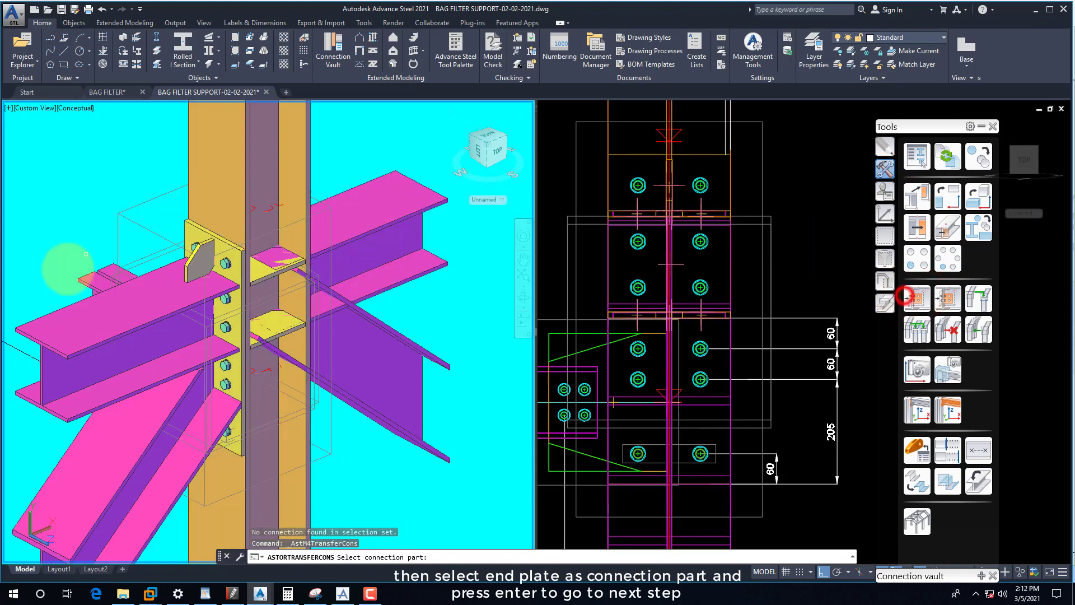
pyautogui.click(193, 231)
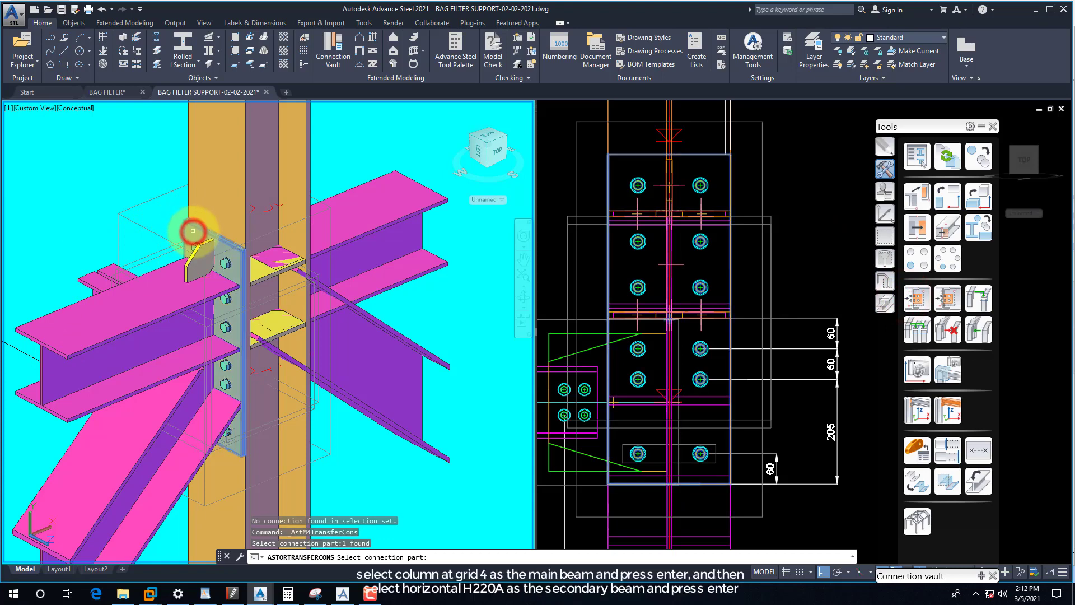
pyautogui.click(229, 188)
pyautogui.press('Return')
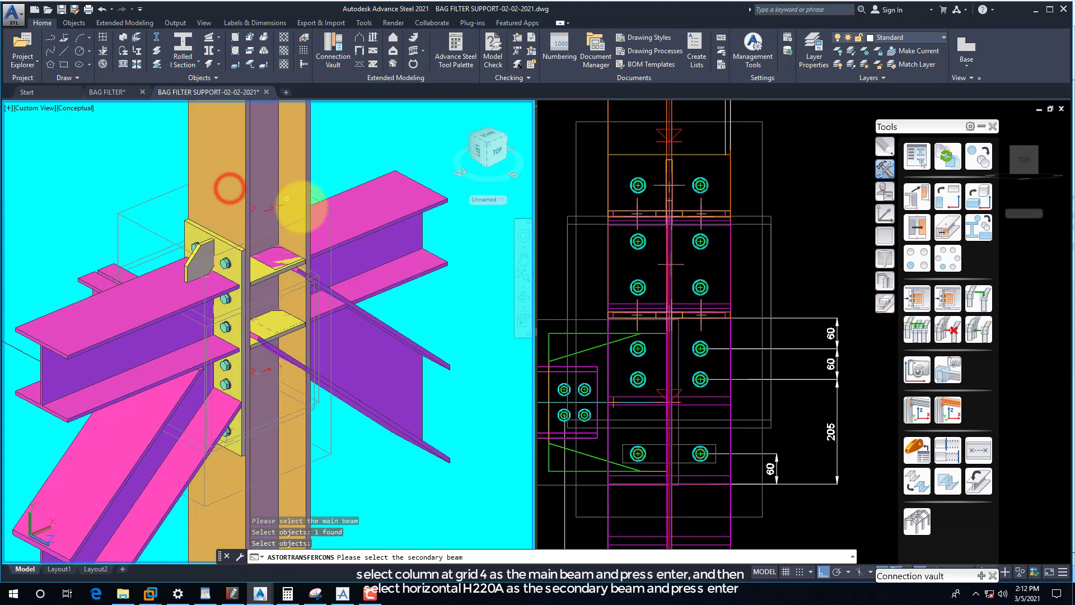
pyautogui.click(369, 213)
pyautogui.press('Return')
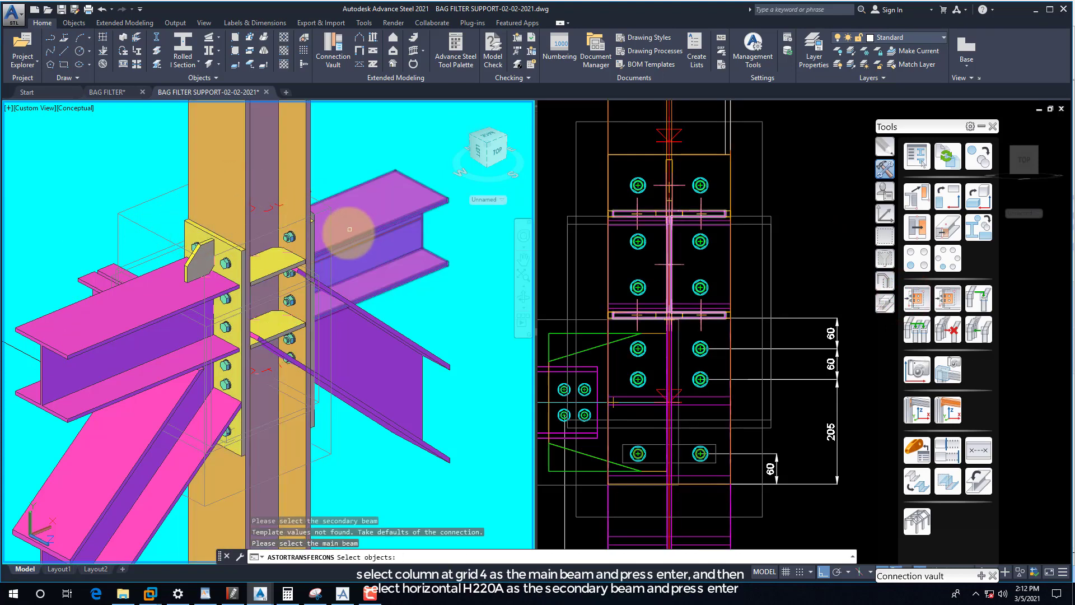
pyautogui.press('Escape')
# - Set the top and bottom stiffeners of the copied moment end plate joint to none
pyautogui.scroll(2, 302, 280)
pyautogui.keyDown('shift'); pyautogui.moveTo(310, 285); pyautogui.dragTo(162, 223, button='middle'); pyautogui.keyUp('shift')
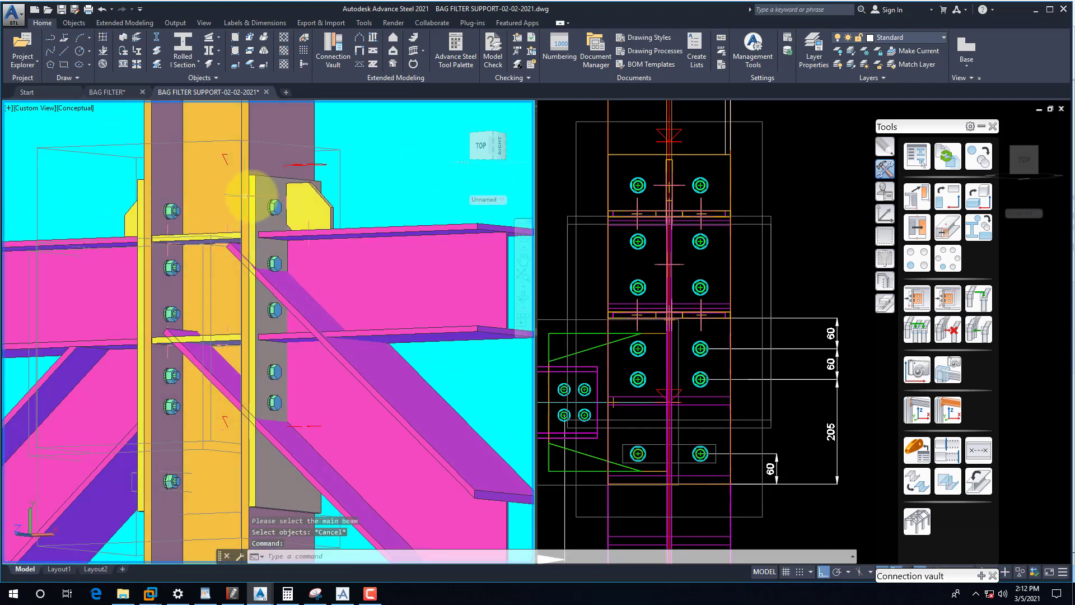
pyautogui.click(265, 187)
pyautogui.rightClick(265, 187)
pyautogui.click(313, 358)
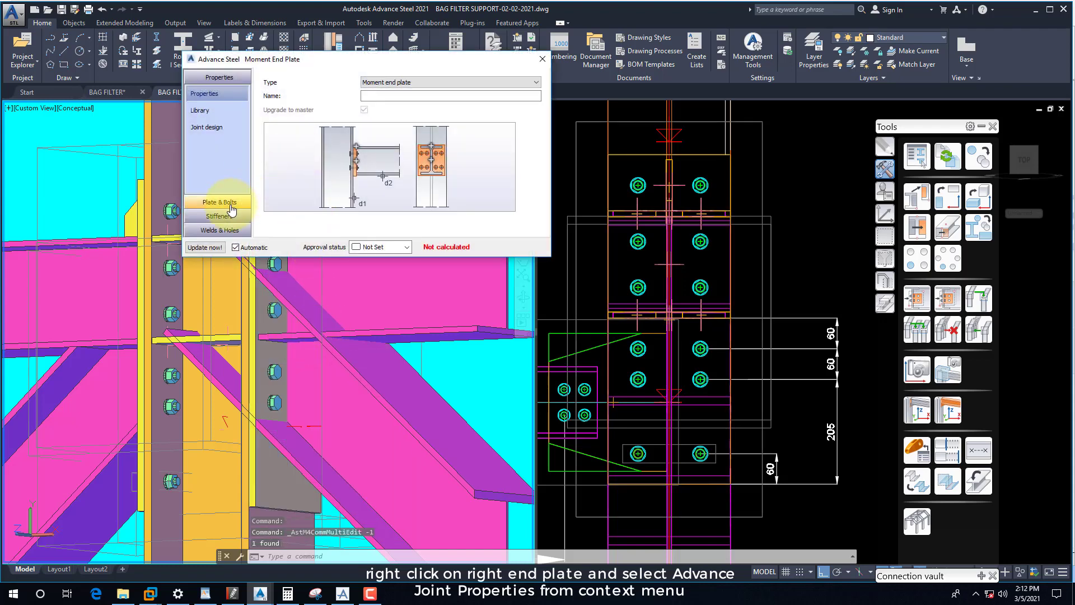
pyautogui.click(230, 214)
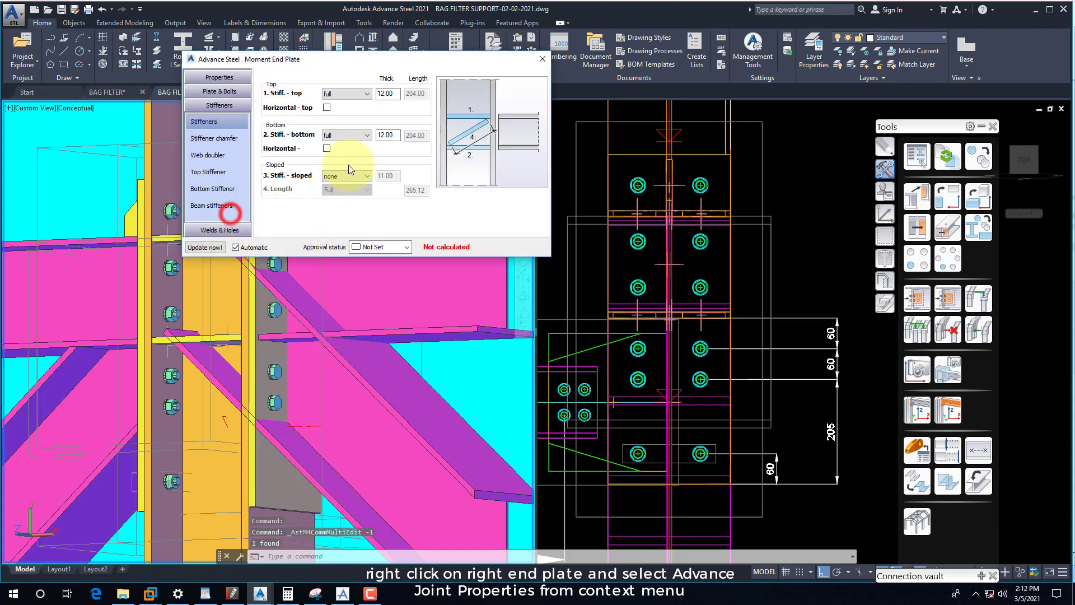
pyautogui.click(349, 94)
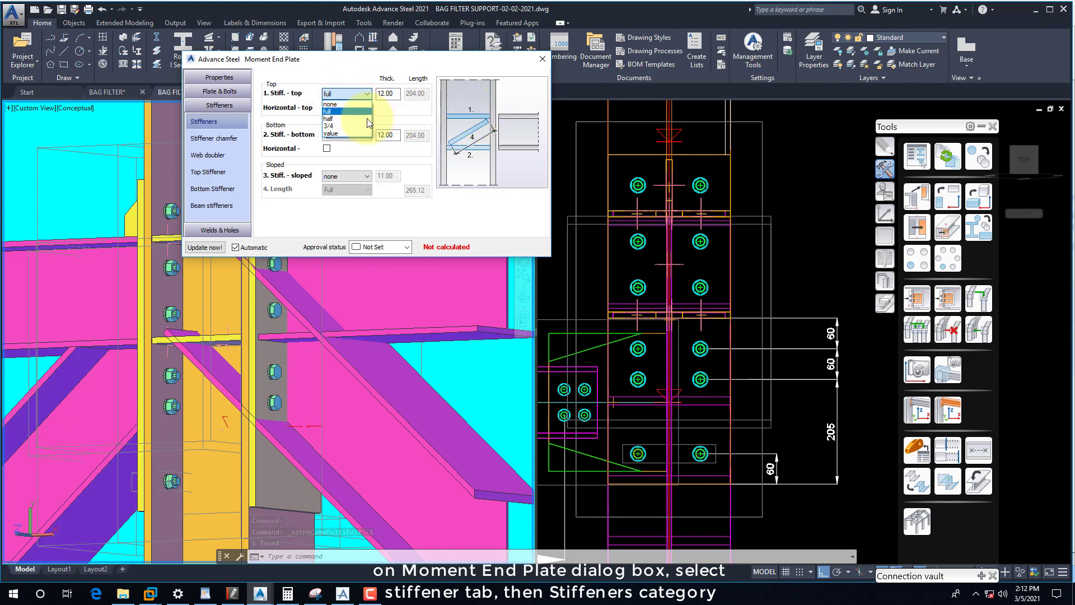
pyautogui.click(331, 104)
pyautogui.click(333, 135)
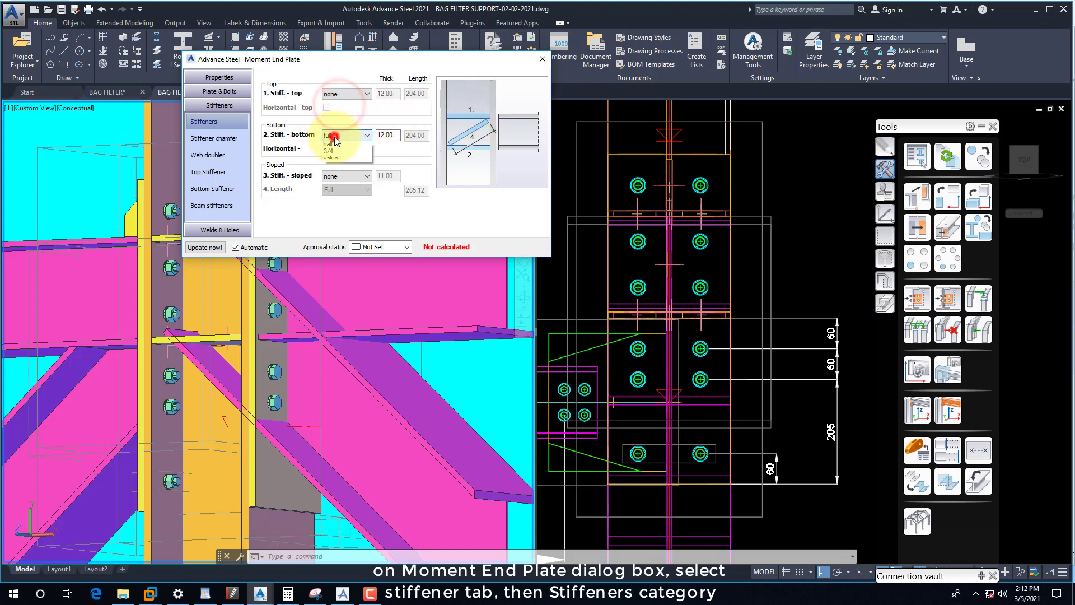
pyautogui.click(331, 144)
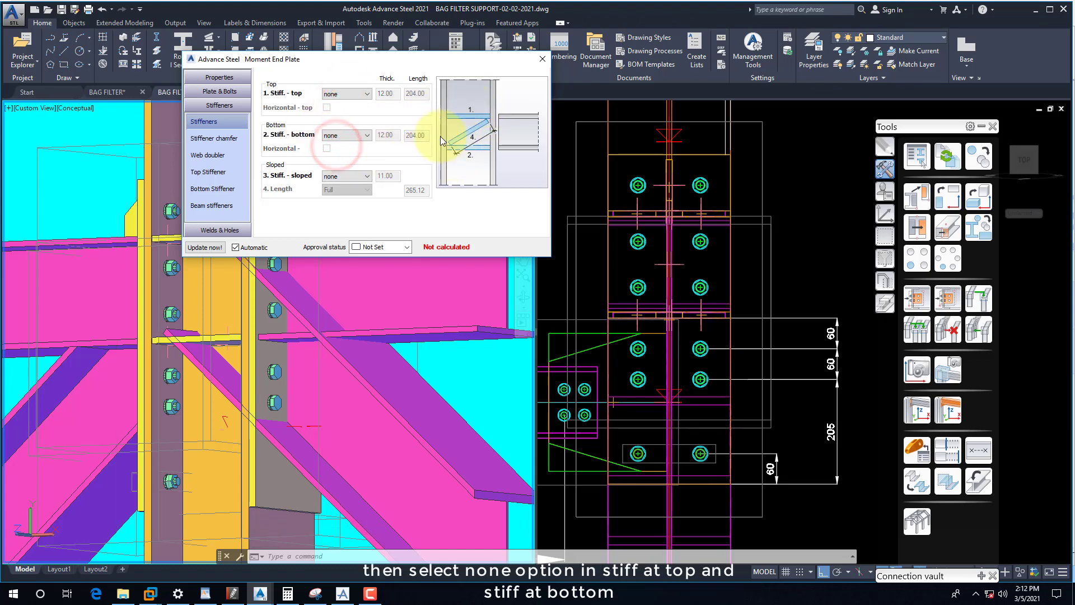
pyautogui.click(541, 59)
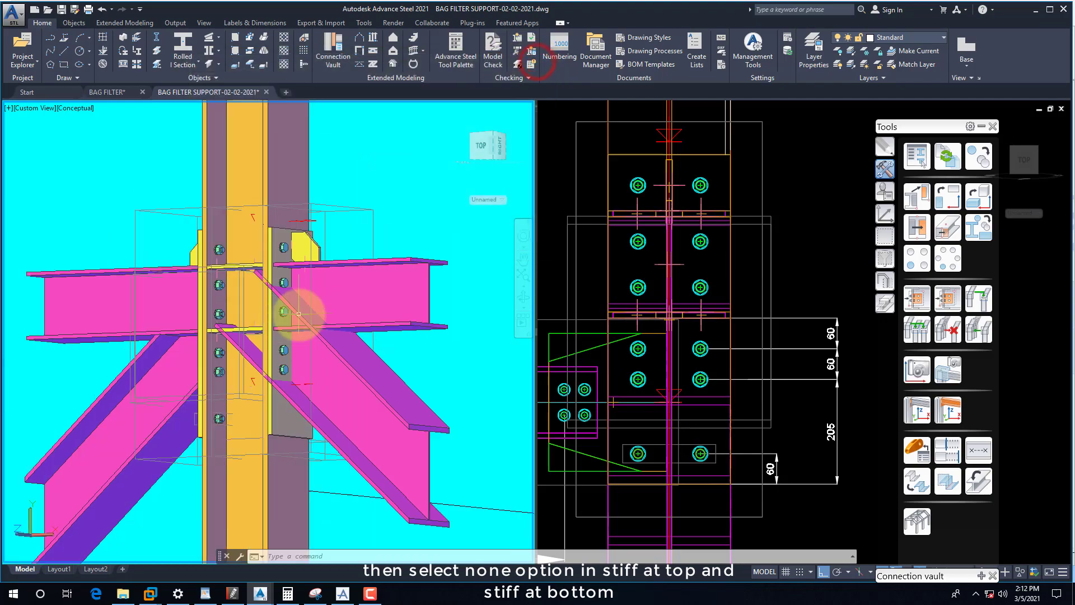
# - Cut the diagonal bracing beam below the copied joint against the horizontal beam, using a flange saw cut
pyautogui.keyDown('shift'); pyautogui.moveTo(298, 313); pyautogui.dragTo(384, 420, button='middle'); pyautogui.keyUp('shift')
pyautogui.scroll(5, 240, 384)
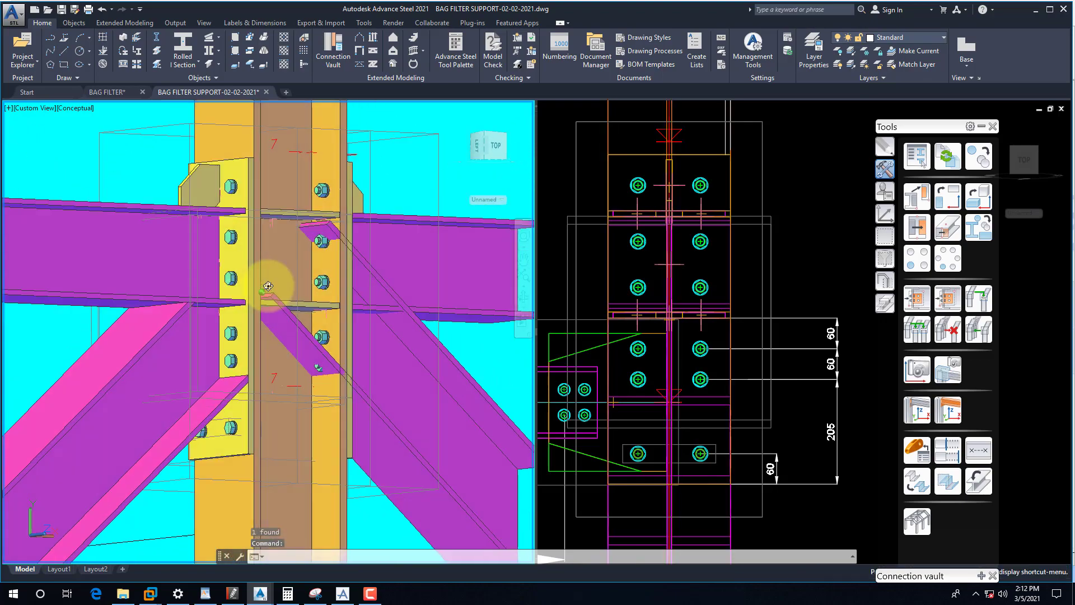
pyautogui.keyDown('shift'); pyautogui.moveTo(269, 286); pyautogui.dragTo(138, 264, button='middle'); pyautogui.keyUp('shift')
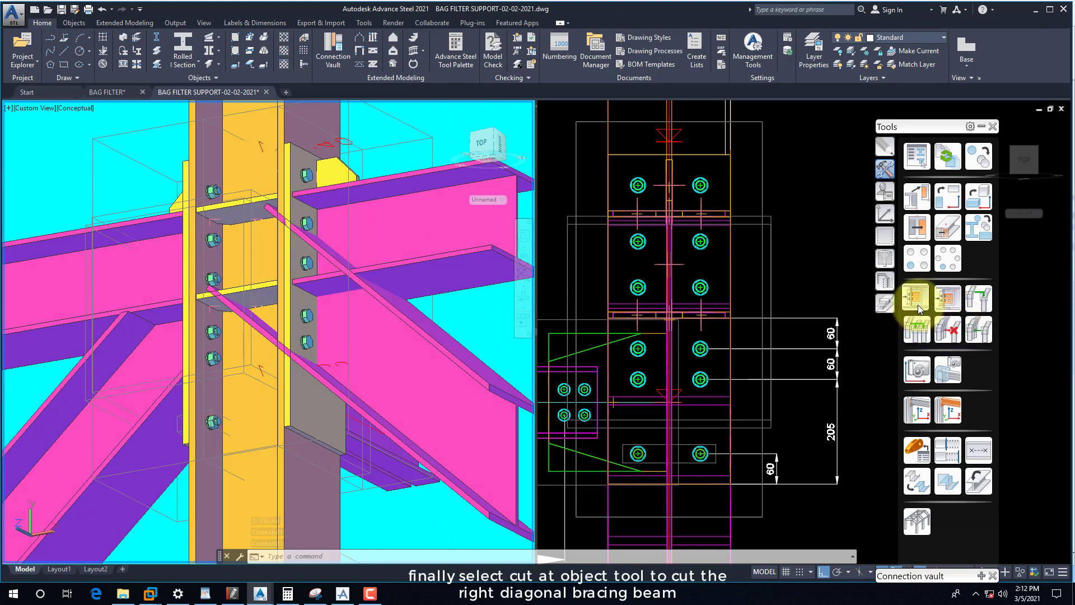
pyautogui.click(888, 303)
pyautogui.click(950, 188)
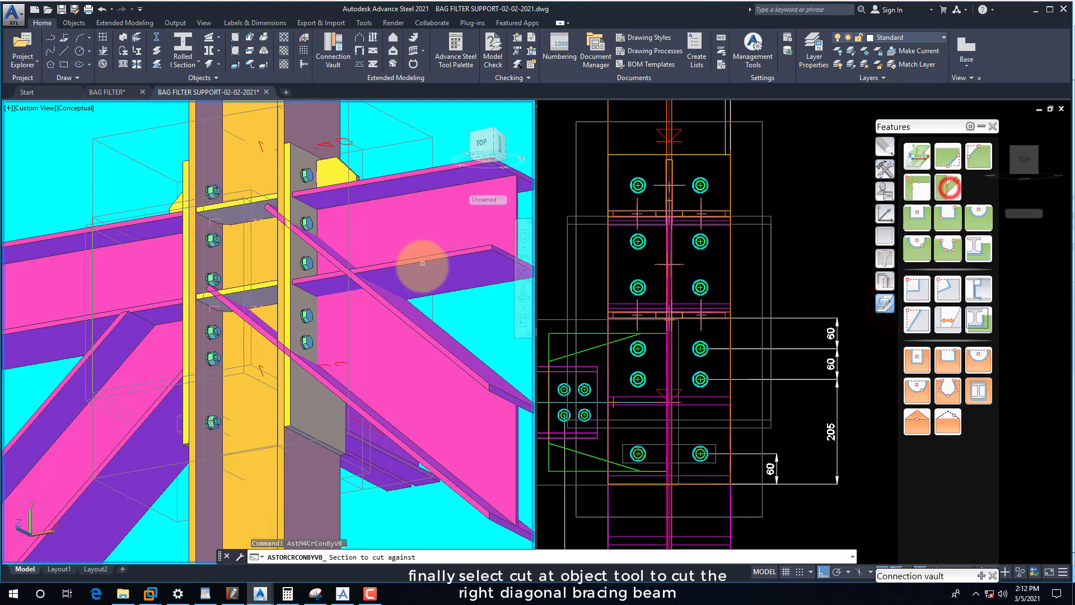
pyautogui.click(413, 269)
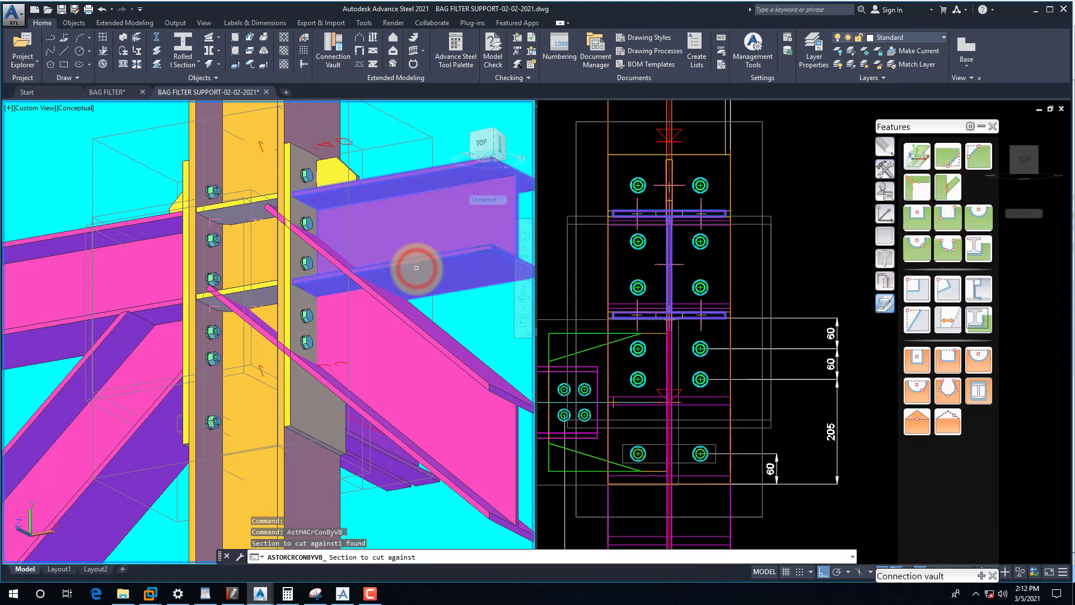
pyautogui.press('Return')
pyautogui.click(391, 296)
pyautogui.press('Return')
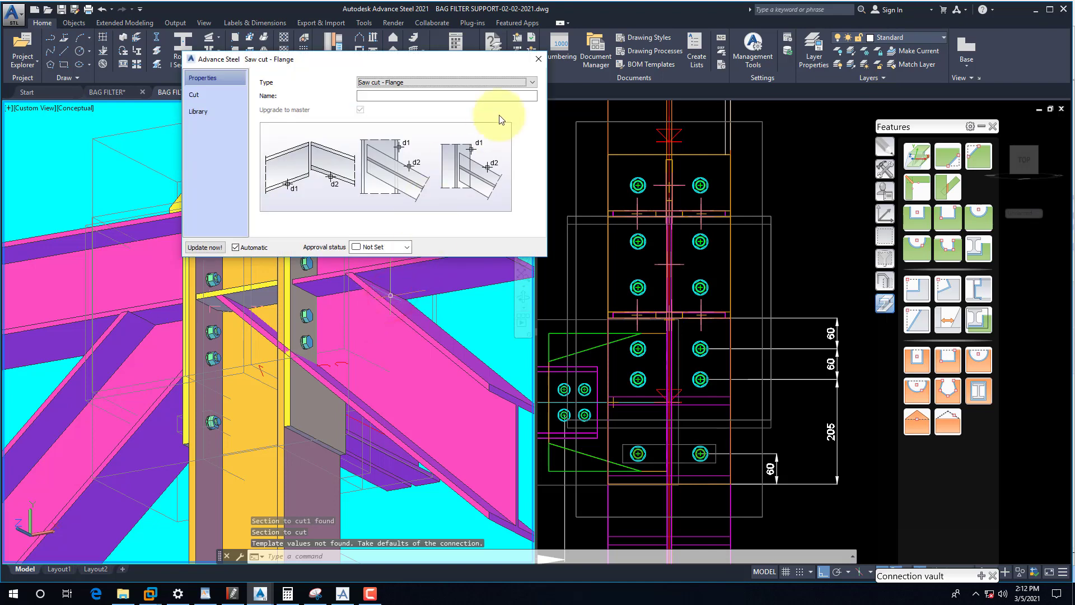
pyautogui.click(534, 62)
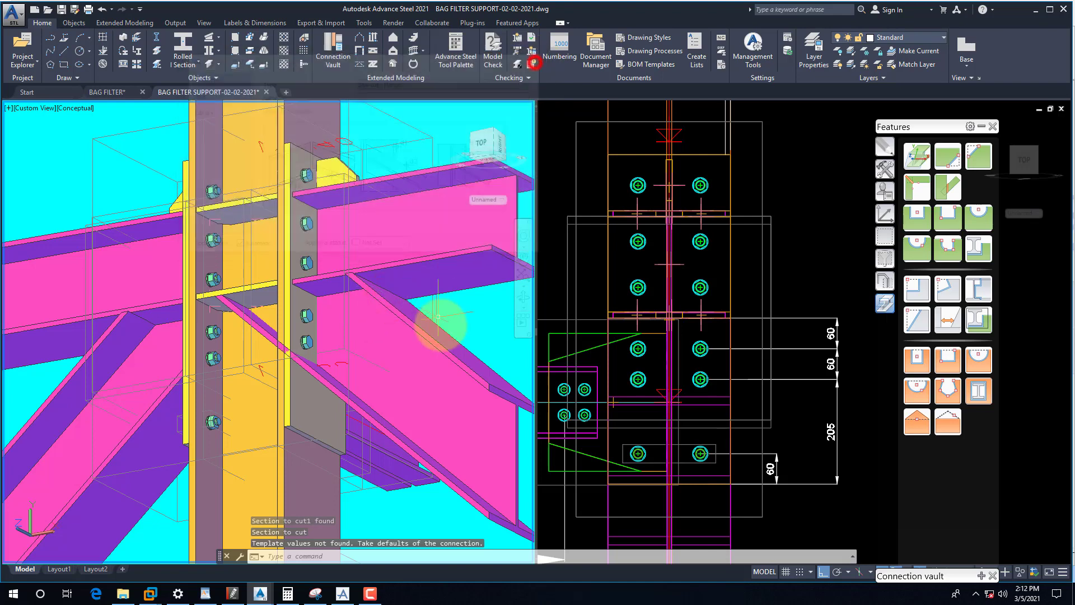
# - Cut the same diagonal bracing beam against the copied joint's end plate with a flange saw cut
pyautogui.click(304, 400)
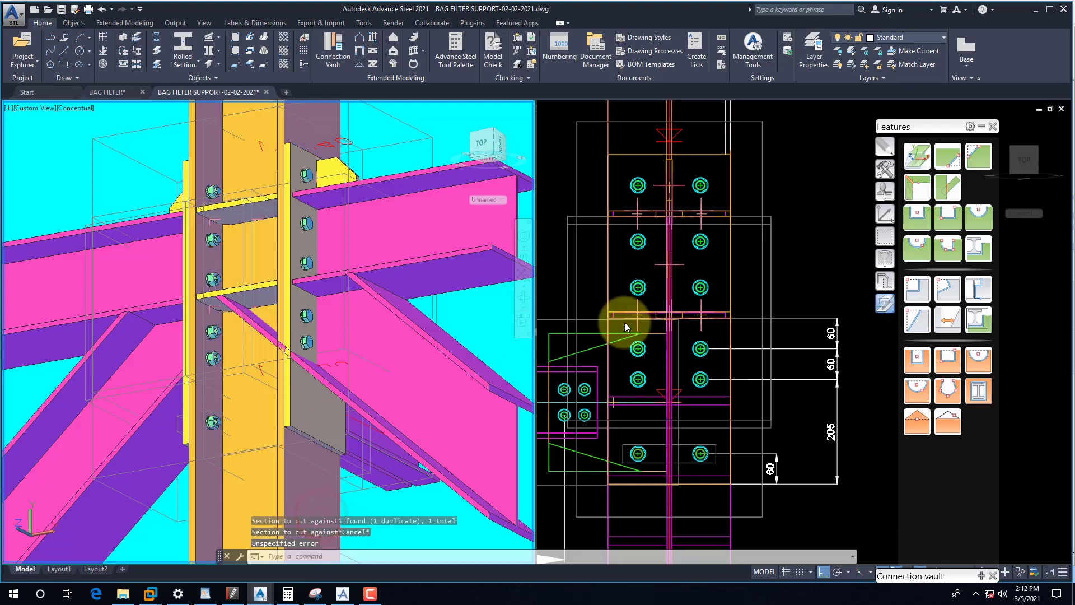
pyautogui.click(946, 190)
pyautogui.click(342, 430)
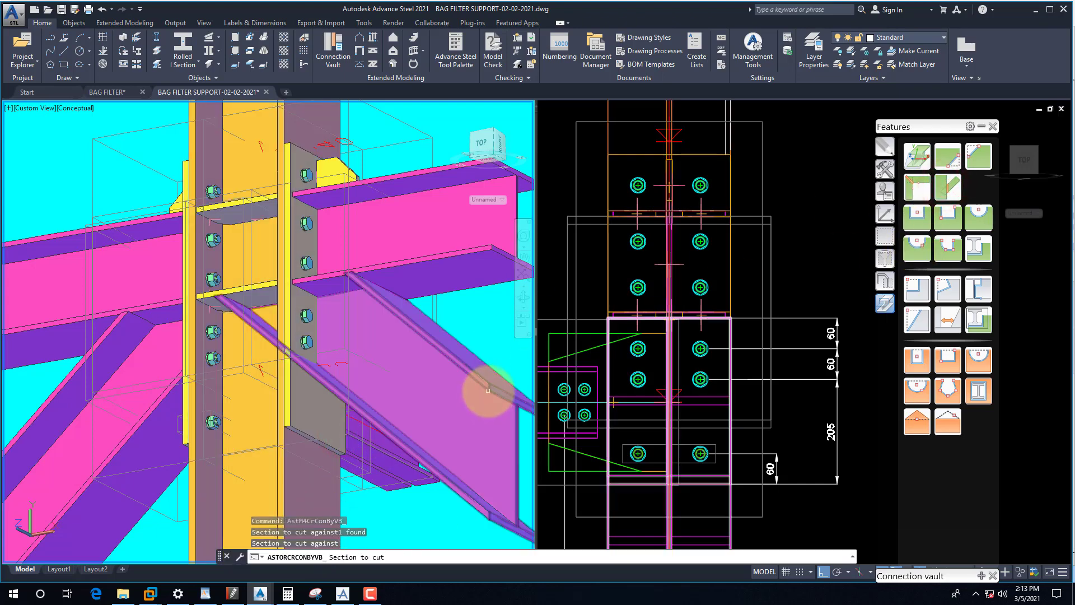
pyautogui.click(487, 391)
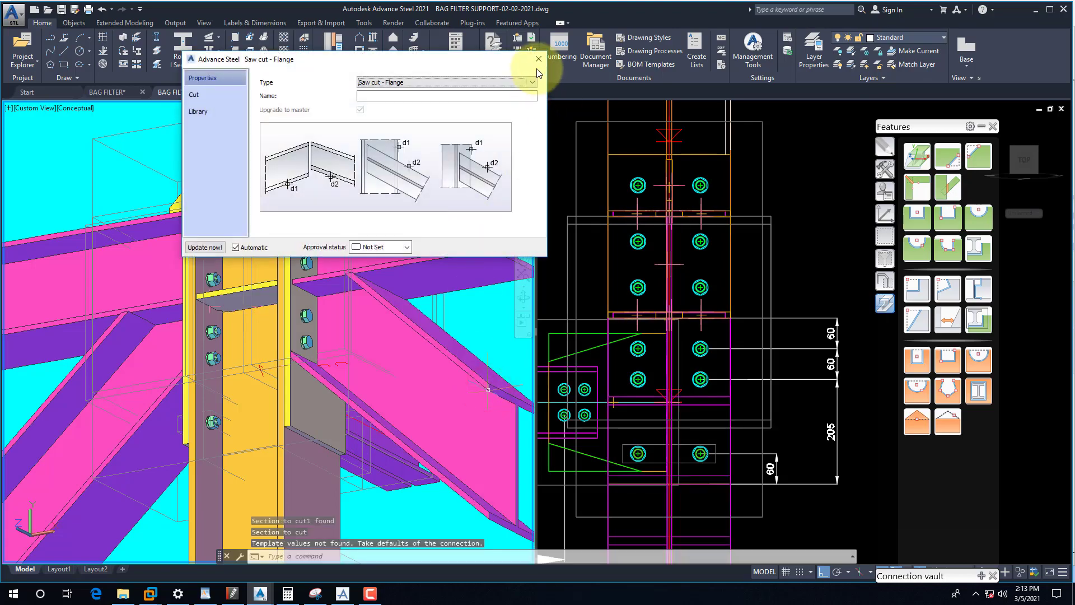
pyautogui.click(537, 58)
# - Transfer the lowest bolt row of the original end plate to the copied end plate using the transfer connection element command
pyautogui.keyDown('shift'); pyautogui.moveTo(300, 277); pyautogui.dragTo(312, 307, button='middle'); pyautogui.keyUp('shift')
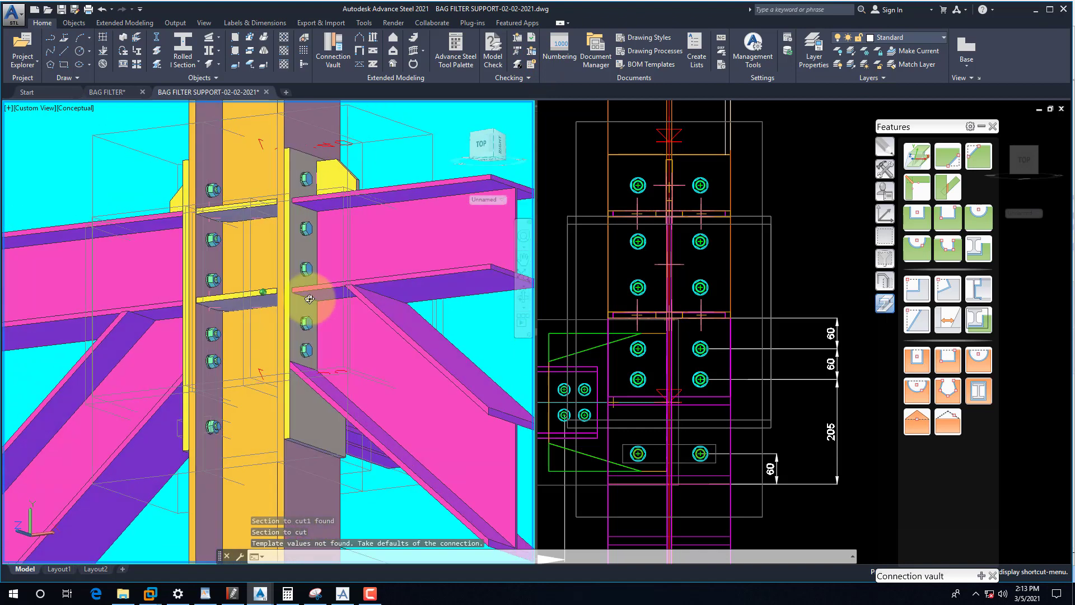
pyautogui.click(885, 168)
pyautogui.click(915, 303)
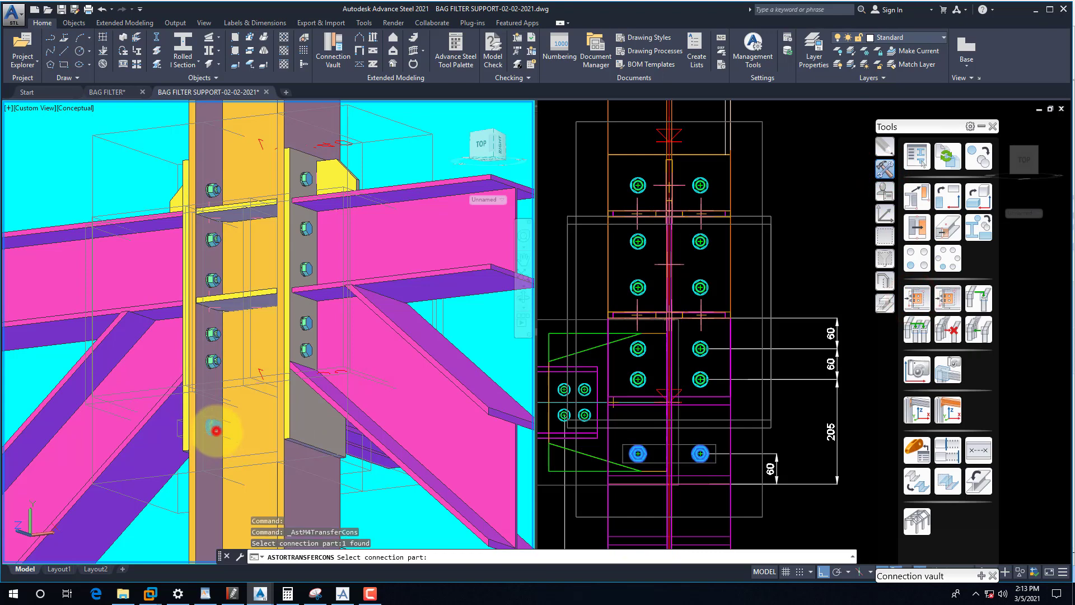
pyautogui.press('Return')
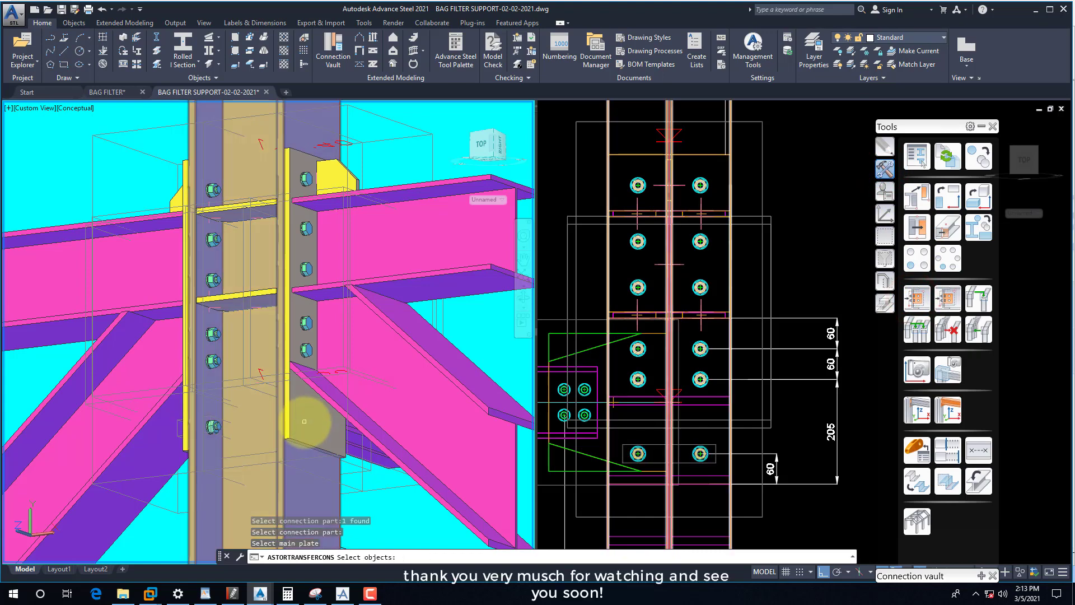
pyautogui.click(337, 440)
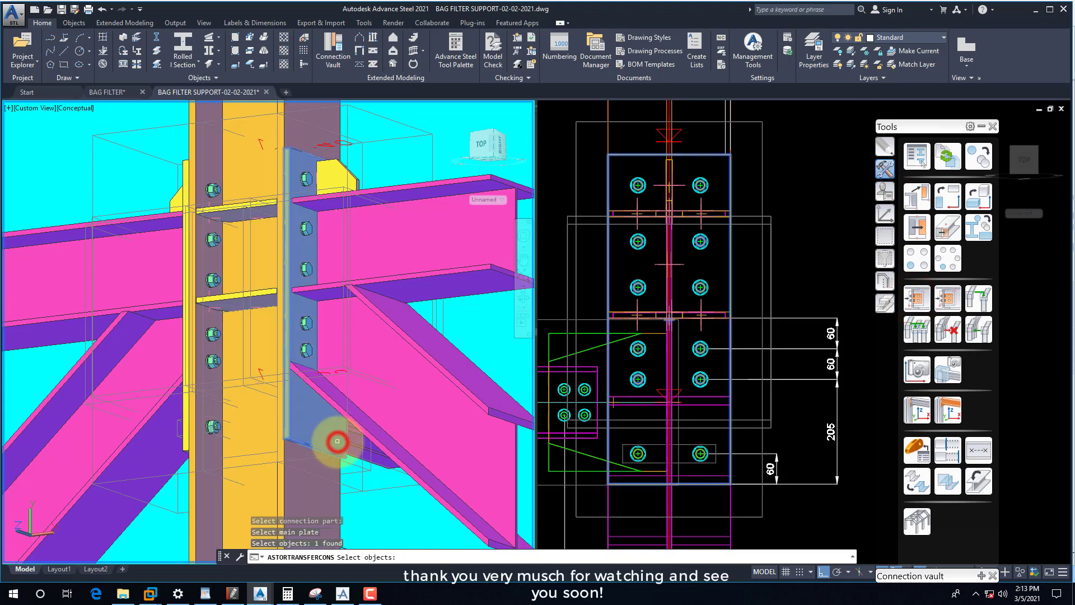
pyautogui.click(291, 449)
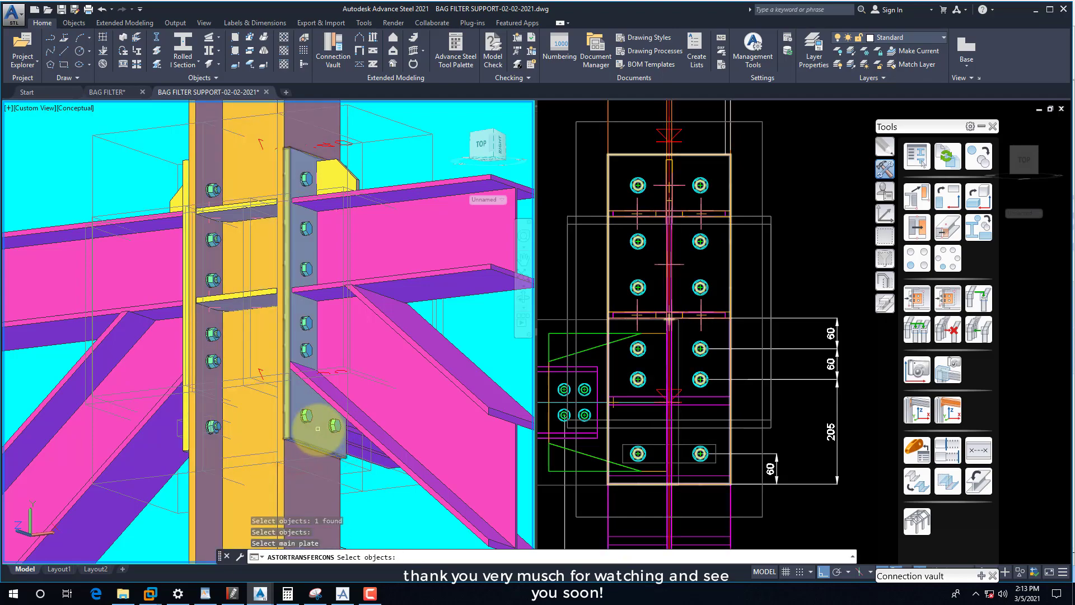
pyautogui.press('Escape')
# - Compare the finished joint on both sides of the column with Detail 3 in the BAG FILTER drawing
pyautogui.keyDown('shift'); pyautogui.moveTo(302, 394); pyautogui.dragTo(387, 473, button='middle'); pyautogui.keyUp('shift')
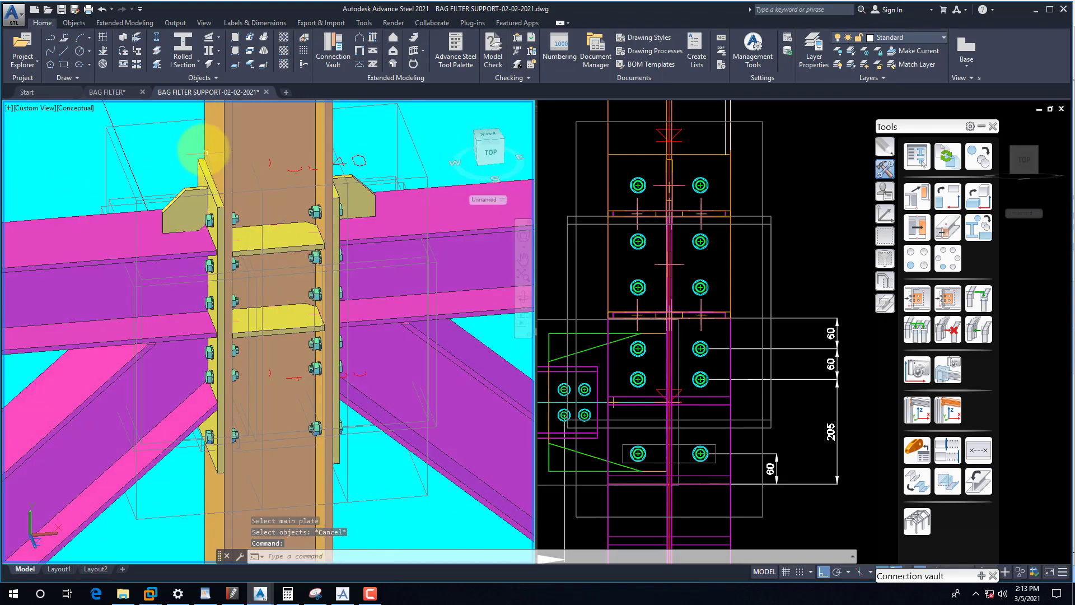
pyautogui.click(118, 94)
pyautogui.scroll(3, 400, 386)
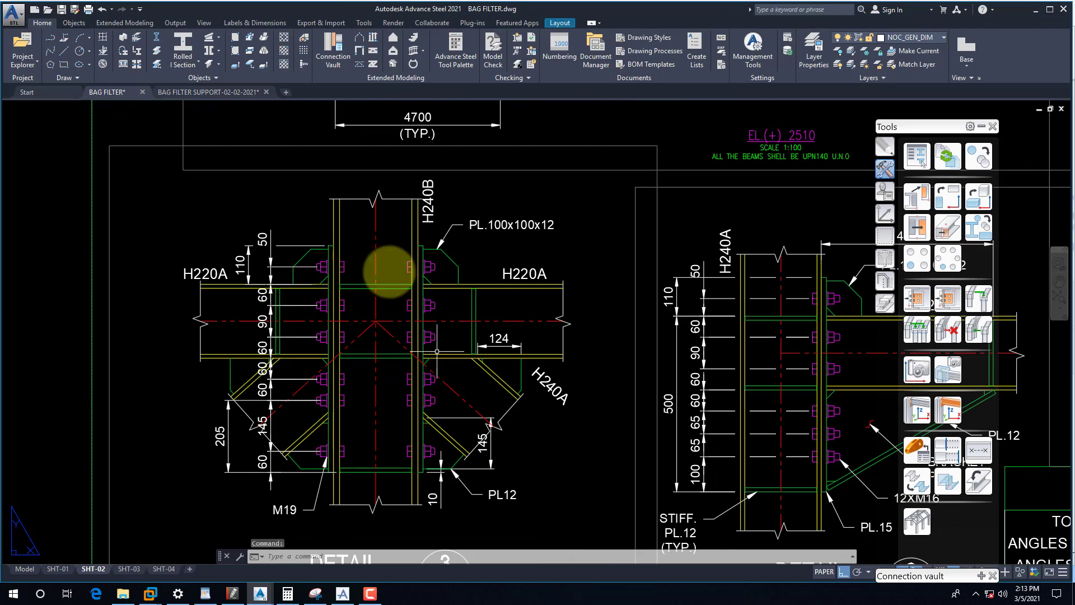
pyautogui.click(209, 93)
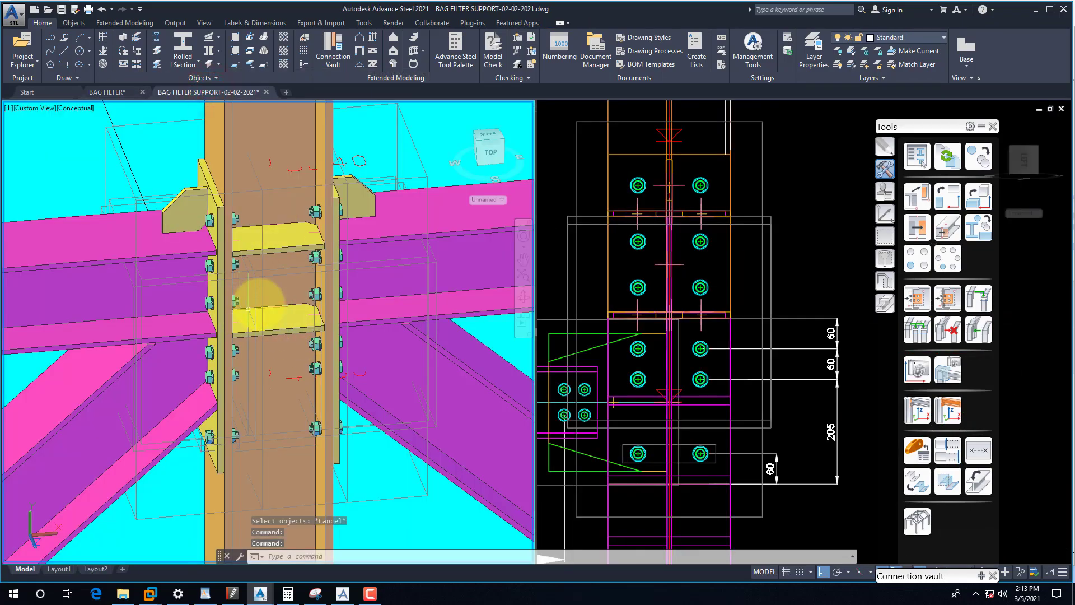
pyautogui.keyDown('shift'); pyautogui.moveTo(248, 307); pyautogui.dragTo(297, 332, button='middle'); pyautogui.keyUp('shift')
pyautogui.click(296, 331)
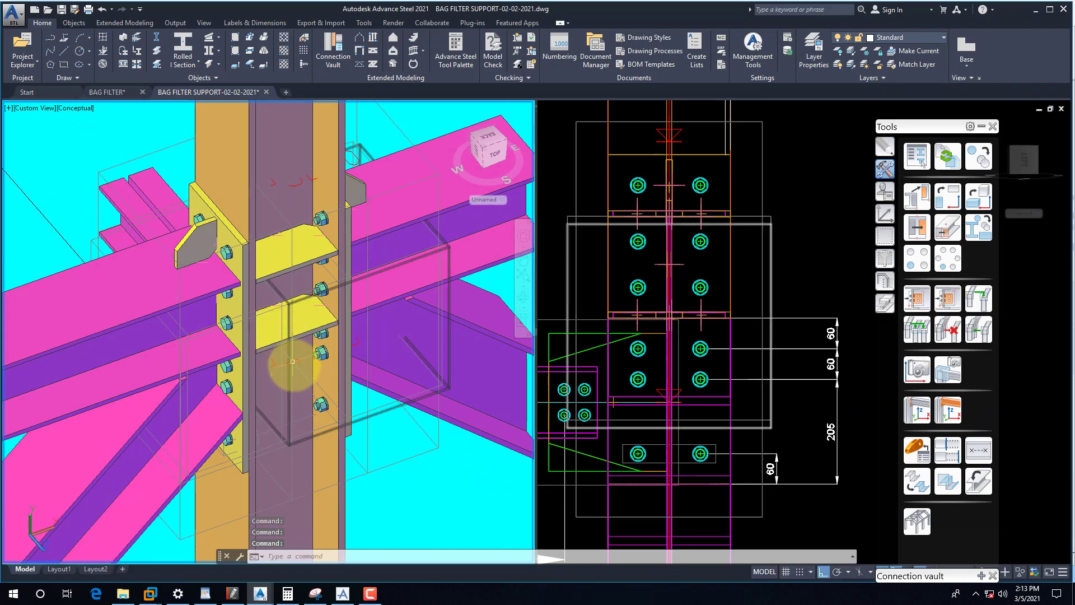
pyautogui.moveTo(376, 602)
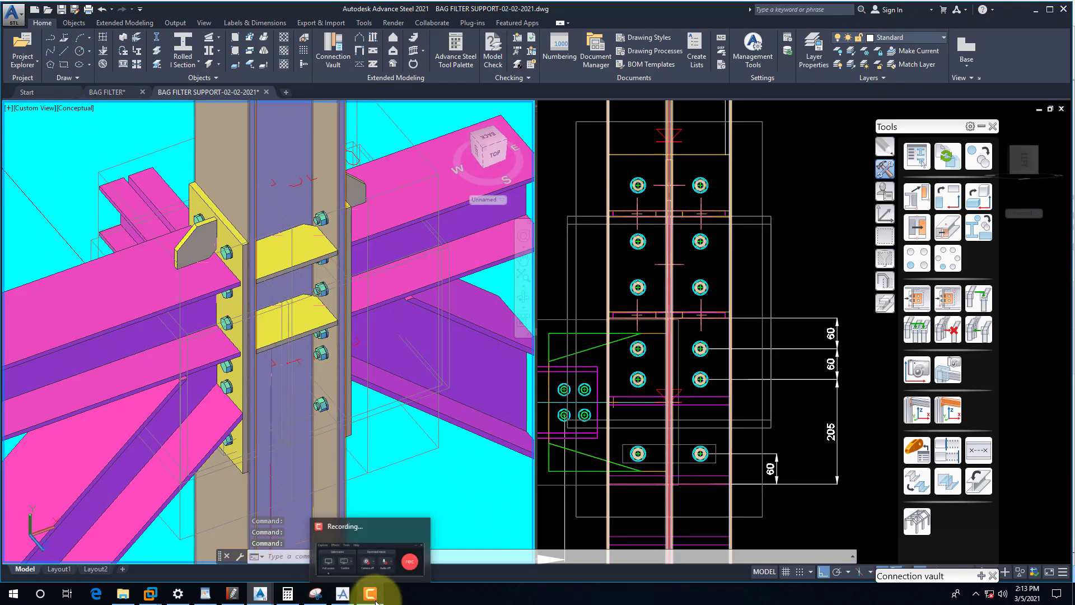